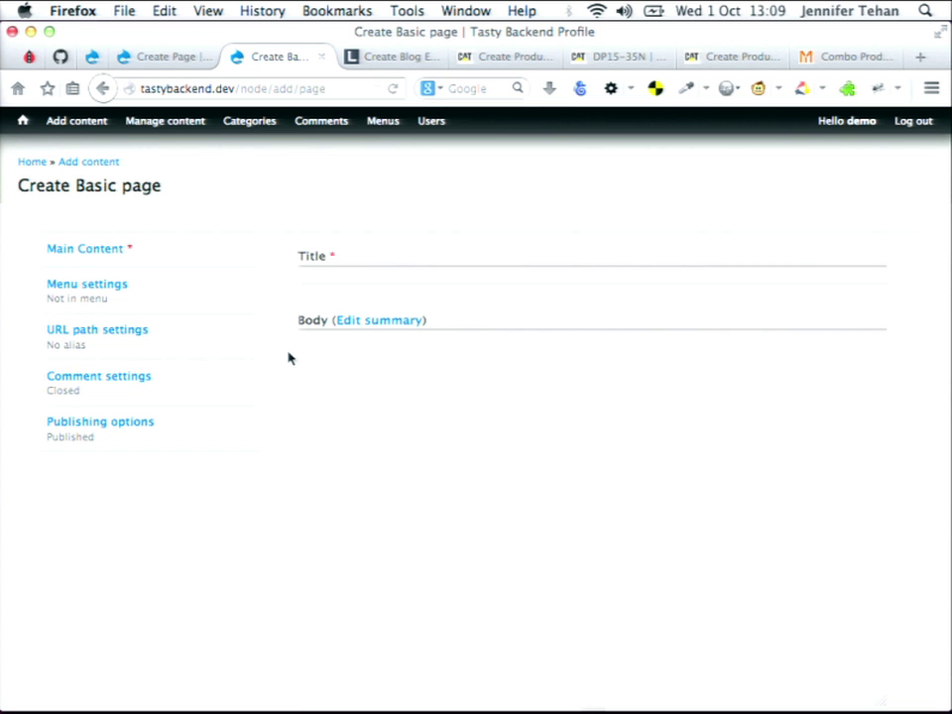
Step: Advance the "Vertical Tab Everything!" presentation slide to reveal more bullet points and return to the demo window
key("super+grave")
key("Right")
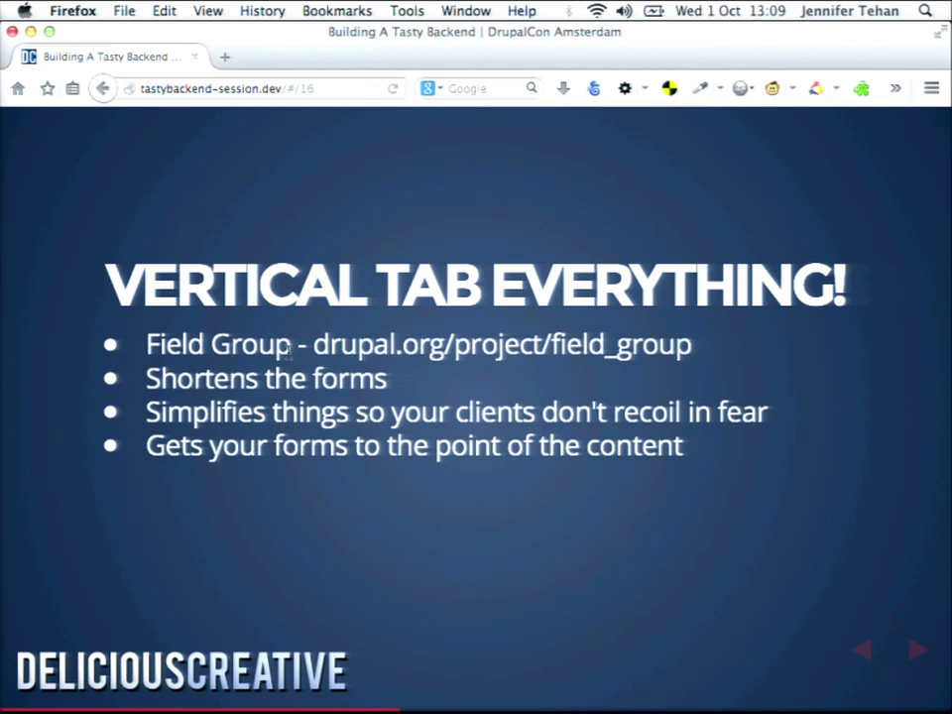
key("super+grave")
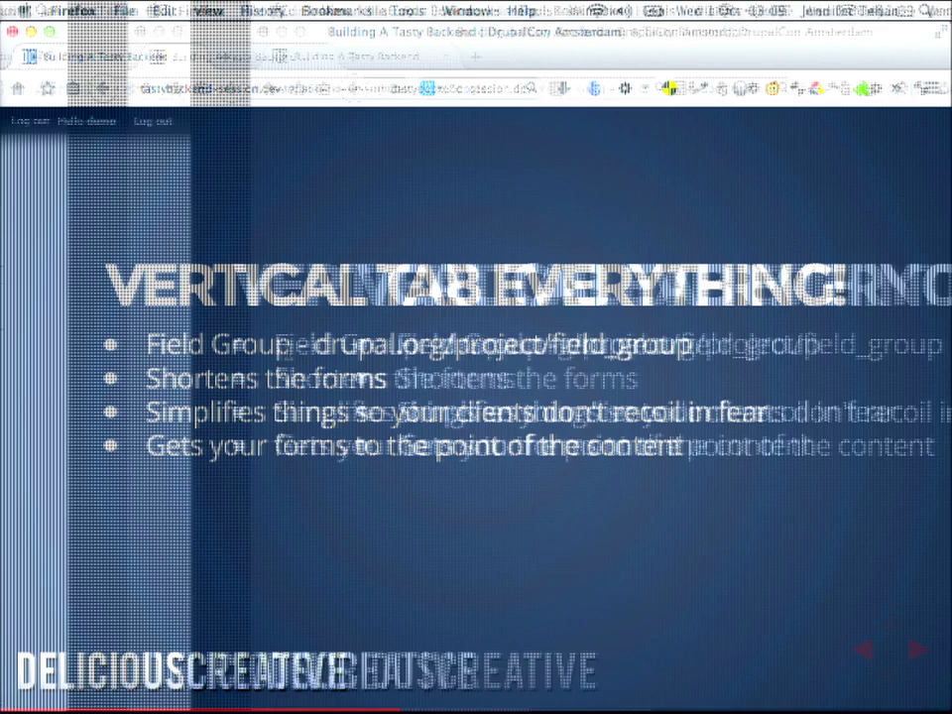
Step: Compare the settings of the Drupal 7 Create Page form with the Drupal 8 Create Basic page form in Safari
key("super+r")
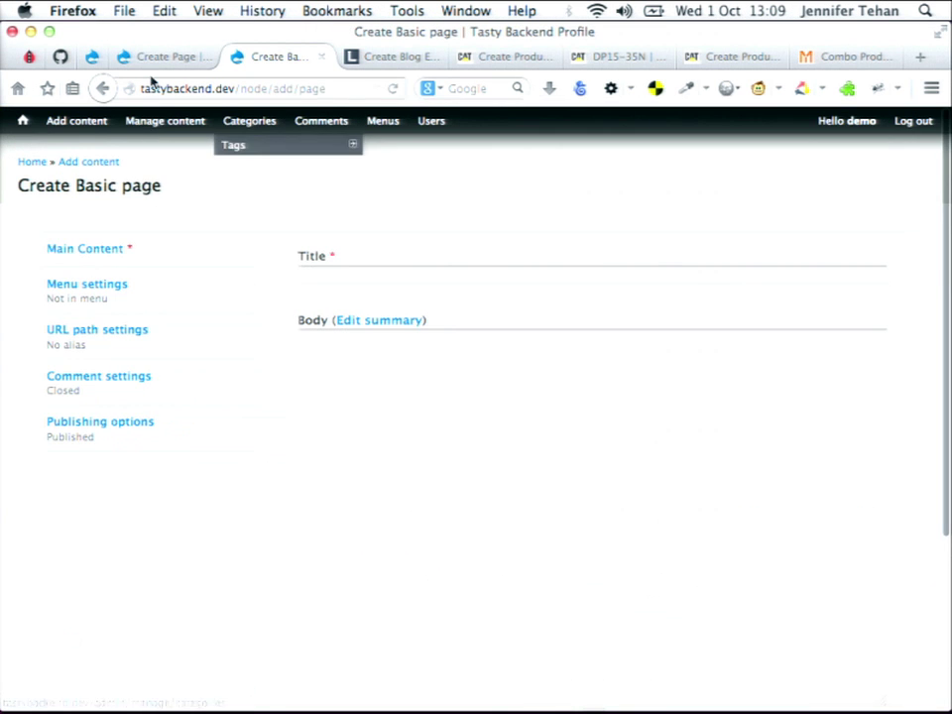
left_click(157, 57)
scroll(339, 499, "down", 10)
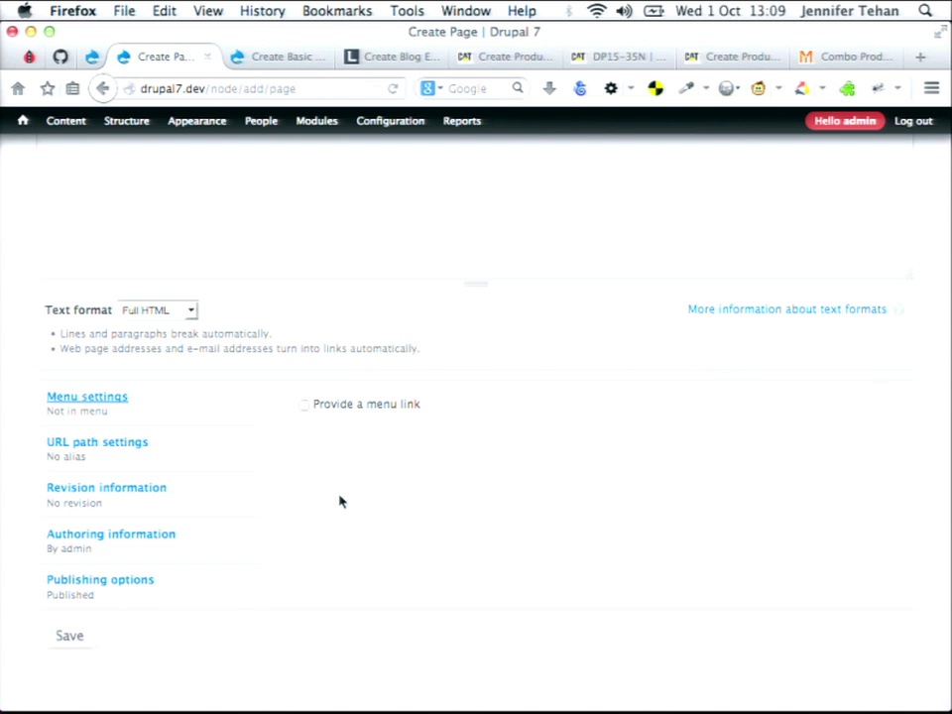
key("super+Tab")
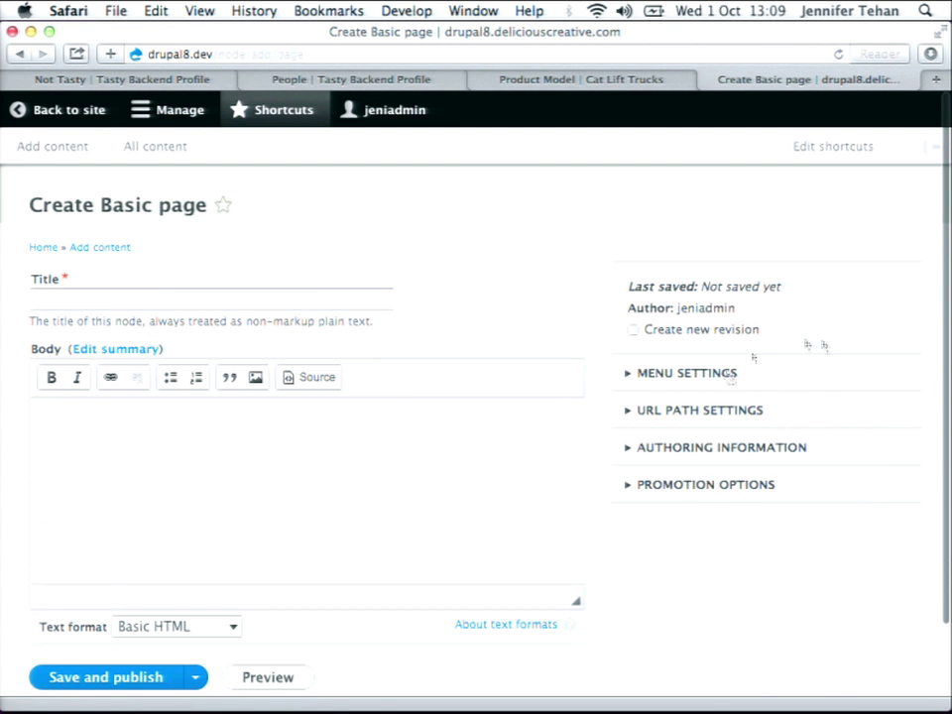
key("super+Tab")
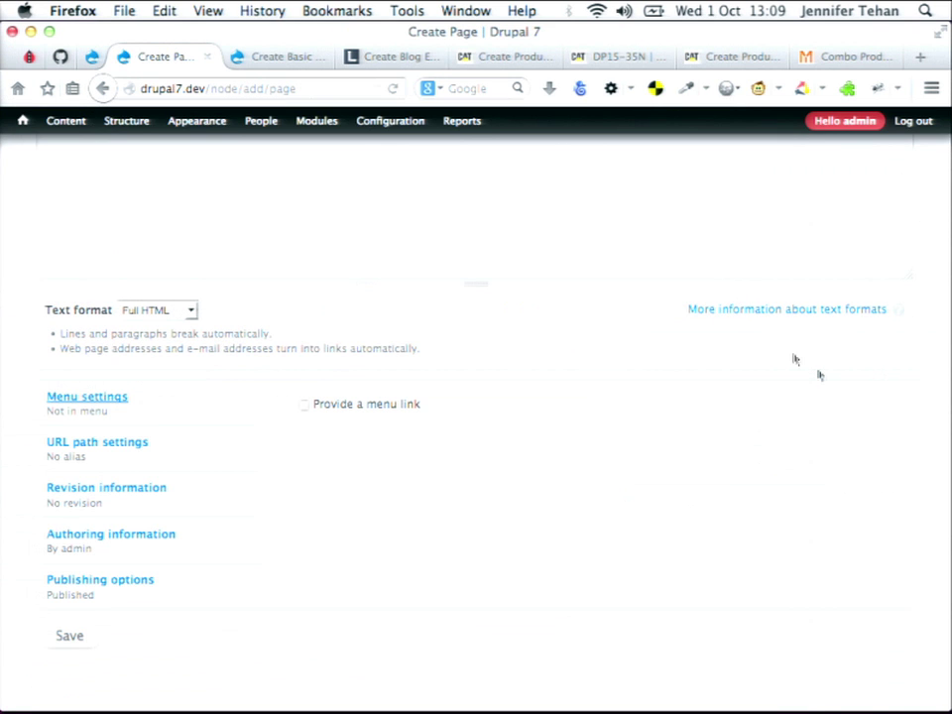
Step: Show the Tasty Backend Create Basic page form again and reveal the remaining bullet points on the presentation slide
left_click(306, 59)
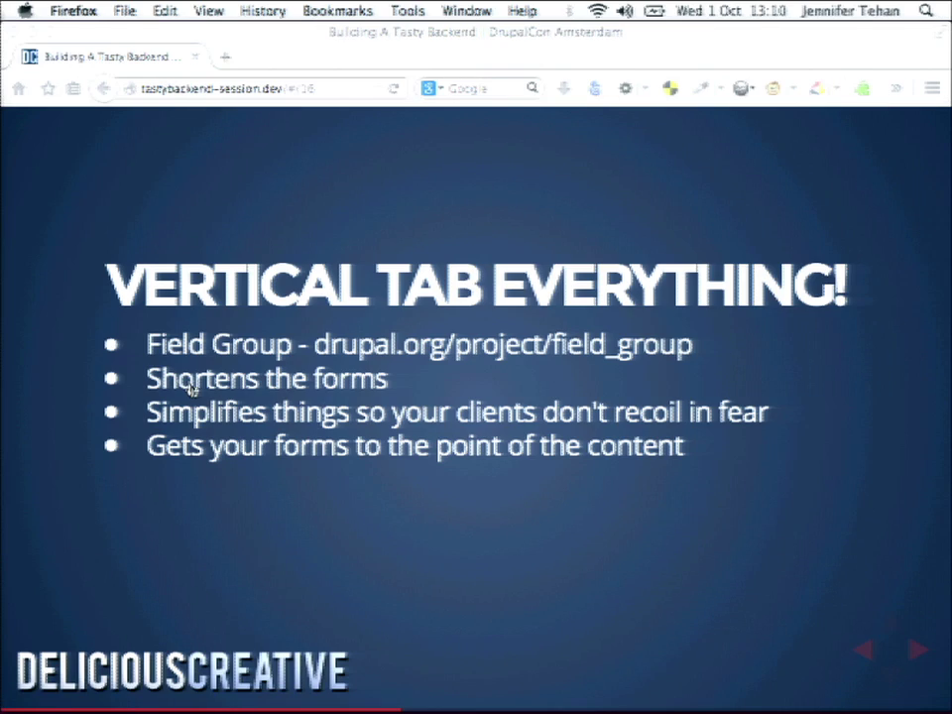
key("Right")
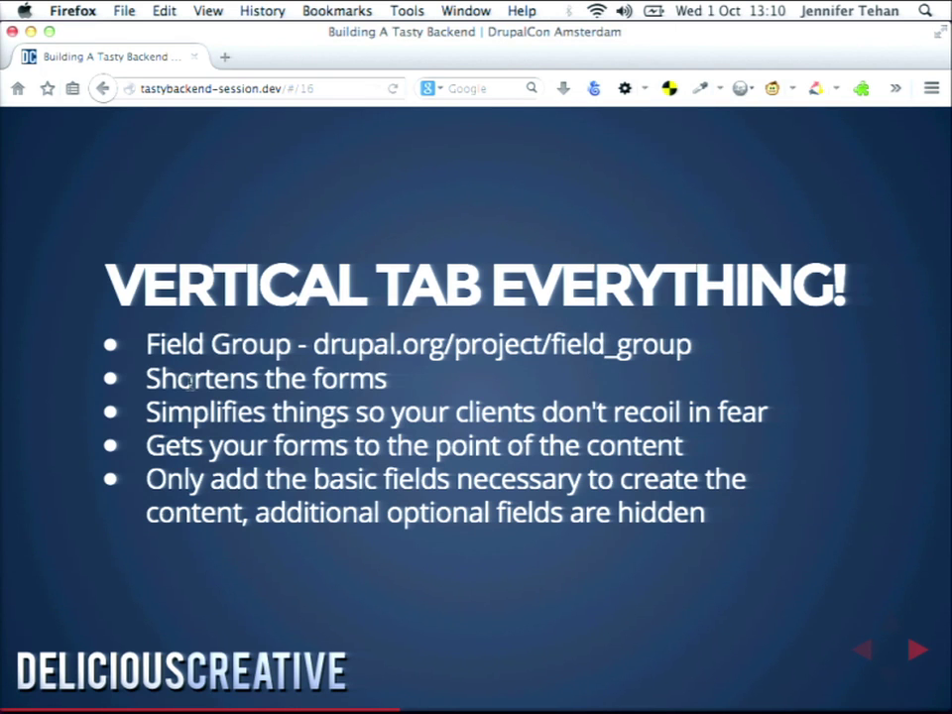
key("Right")
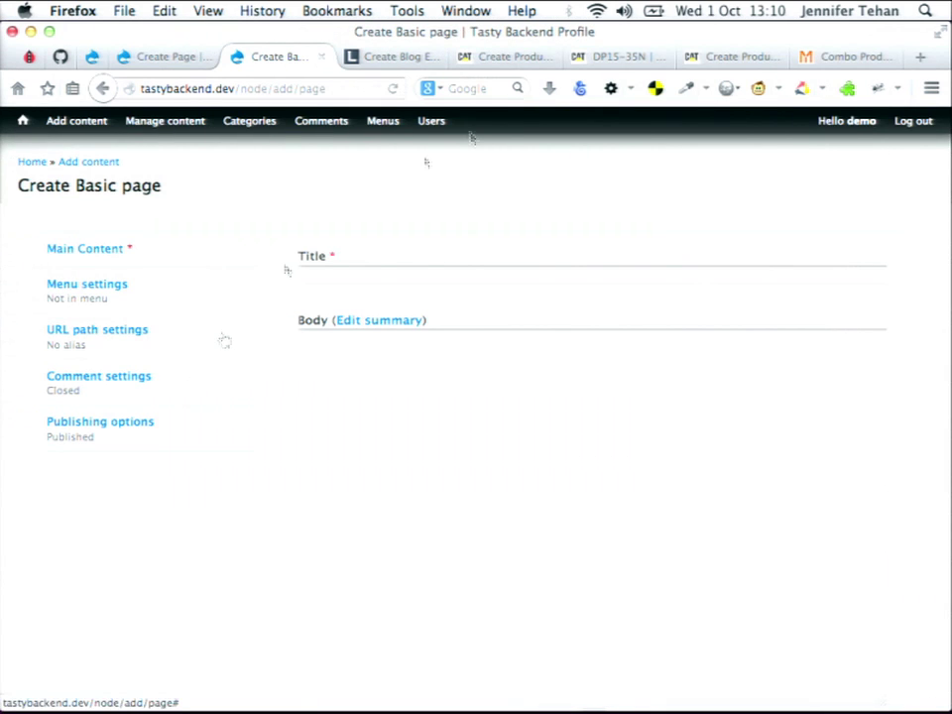
Step: Show the Cat Lift Trucks Create Product Model form and review the layout of the DP15-35N product page
left_click(518, 57)
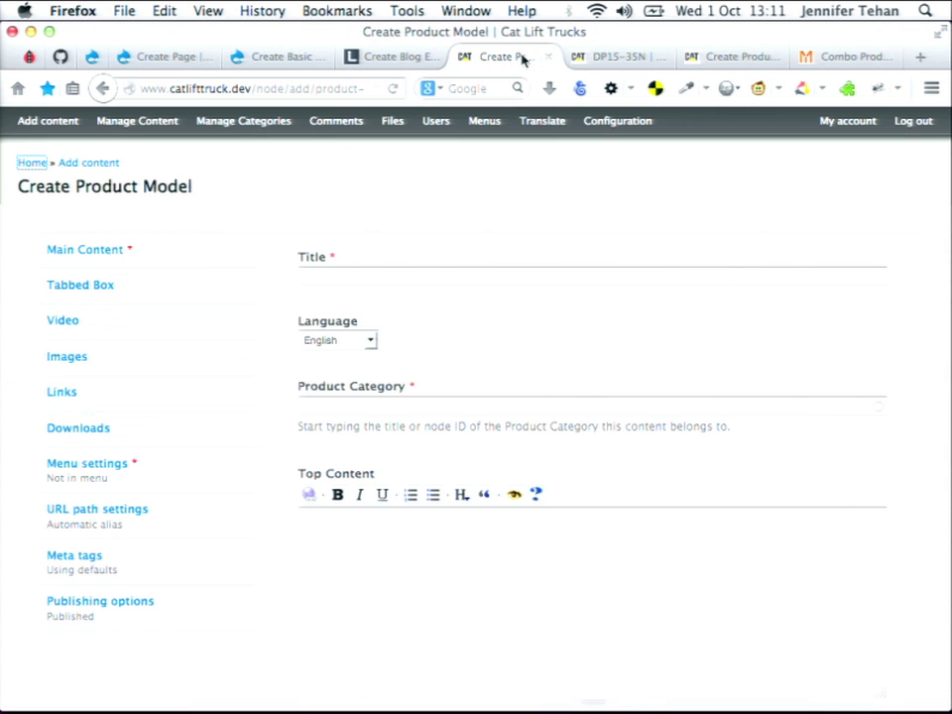
left_click(601, 55)
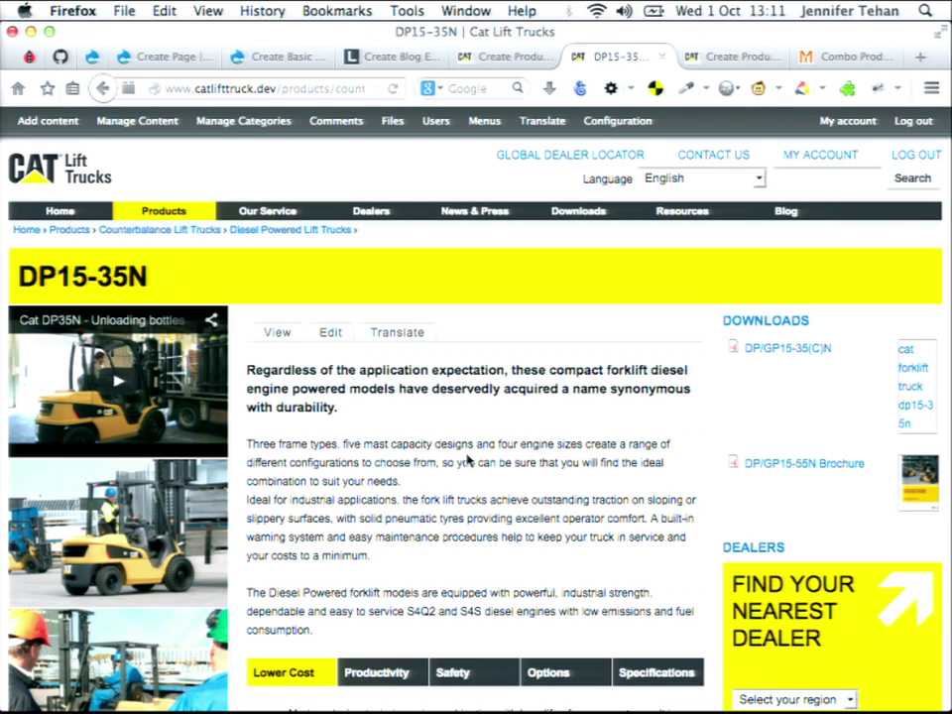
scroll(468, 459, "down", 10)
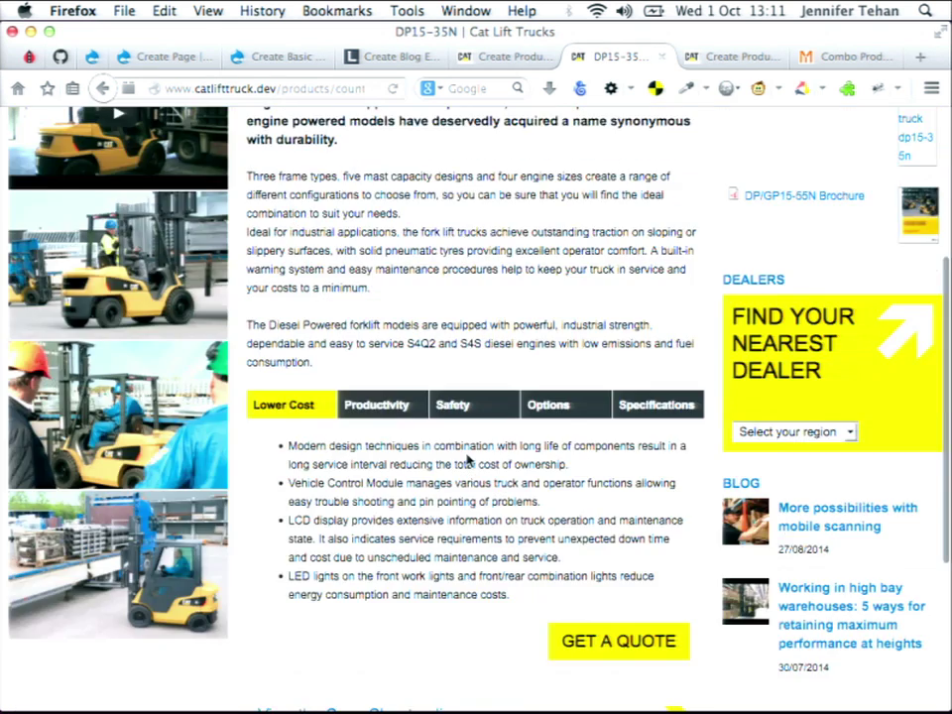
scroll(468, 459, "up", 10)
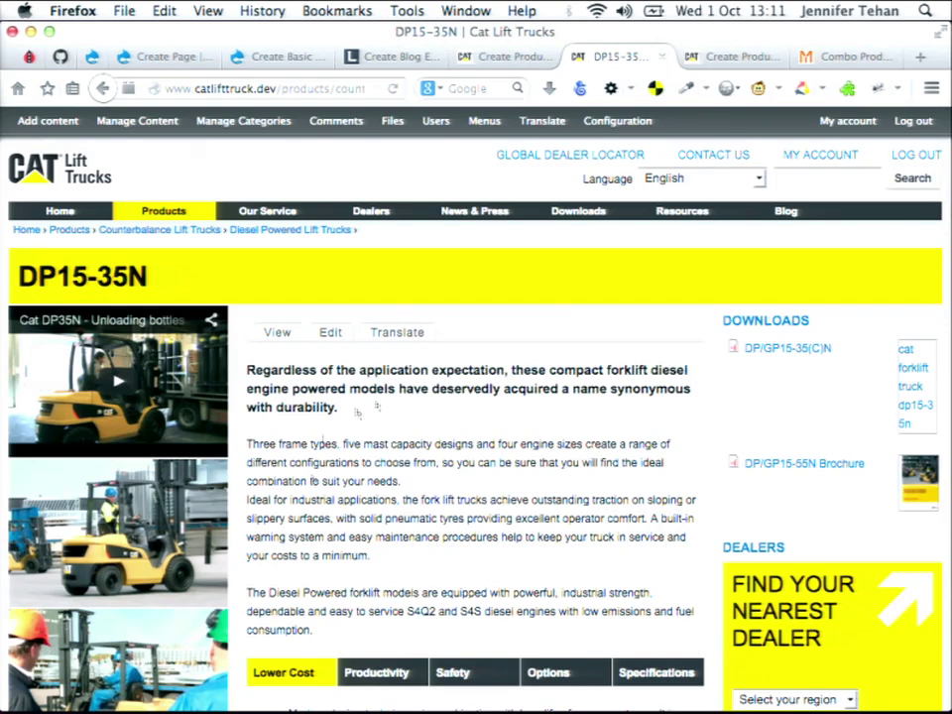
Step: View the Productivity, Options and Specifications sections in the DP15-35N page's tabbed box
scroll(357, 412, "down", 5)
left_click(382, 248)
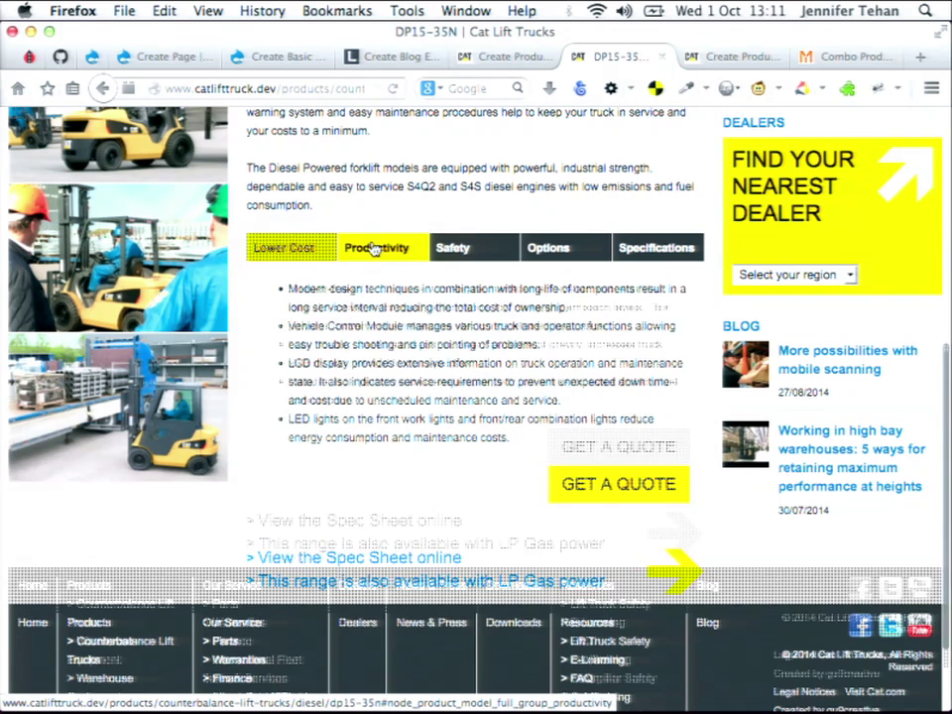
left_click(548, 248)
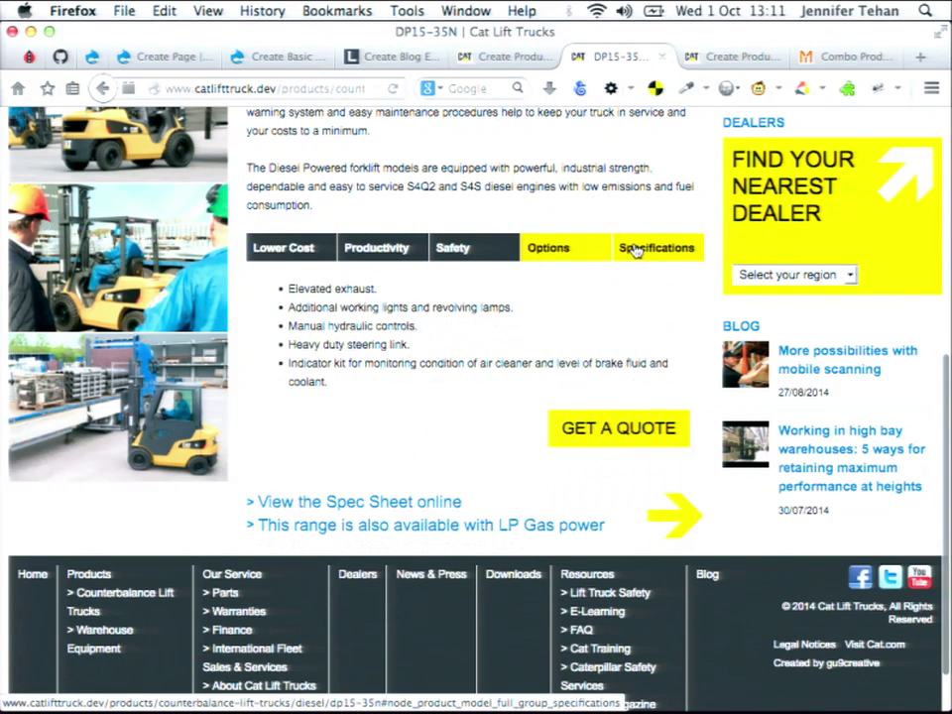
left_click(636, 249)
scroll(425, 340, "up", 5)
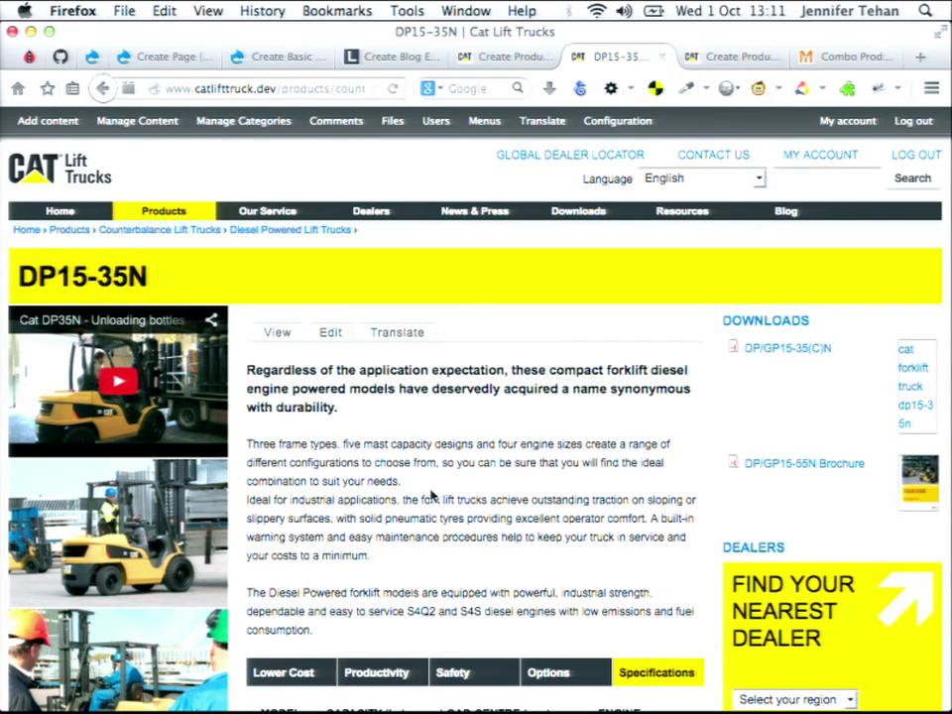
scroll(430, 492, "down", 5)
scroll(430, 493, "up", 5)
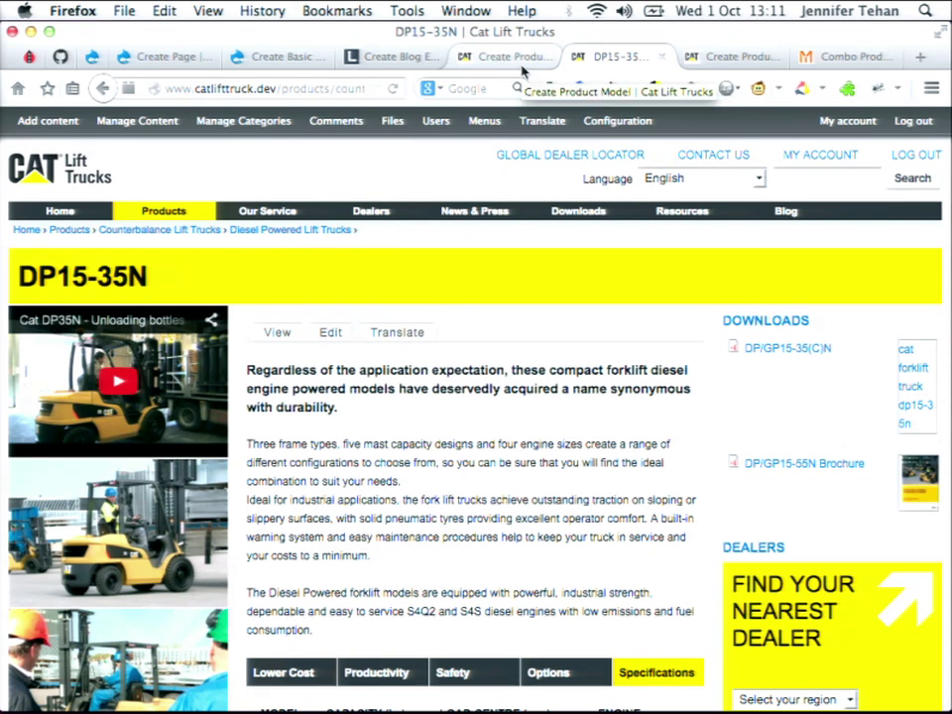
Step: Examine the upper fields of the ungrouped Create Product Model form on cat.deliciouscreative.com, from Title to Productivity Content
left_click(712, 57)
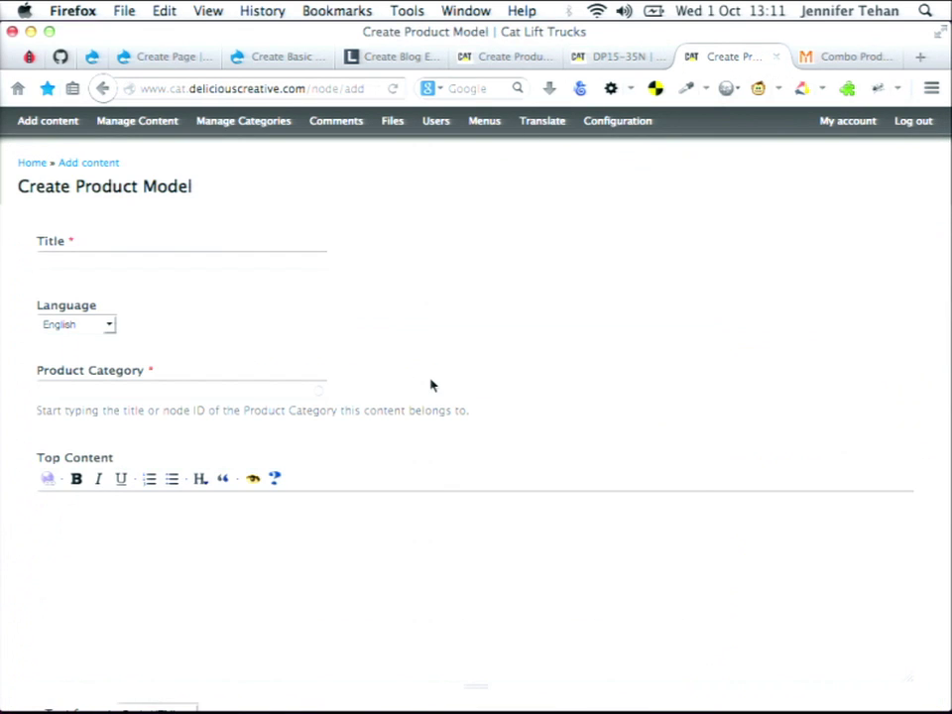
scroll(430, 385, "down", 3)
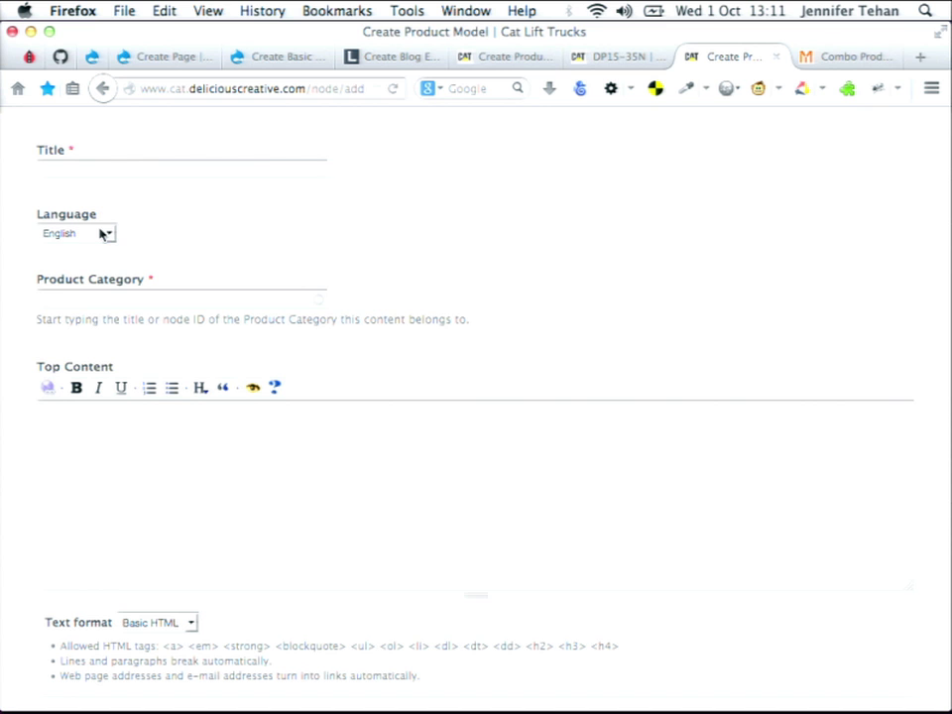
left_click(186, 298)
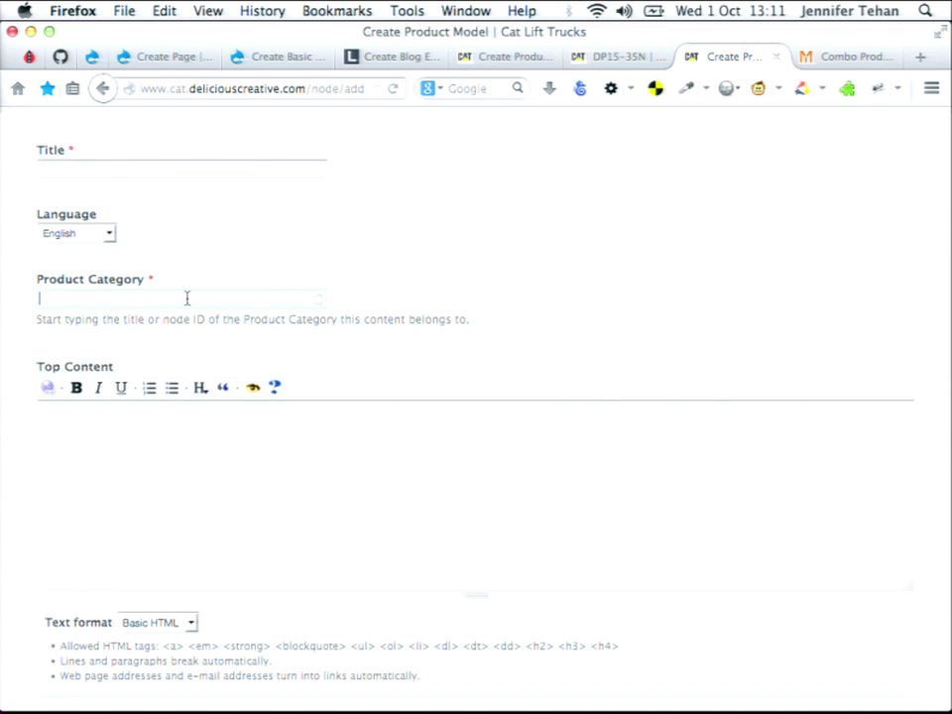
left_click(402, 480)
scroll(403, 481, "down", 10)
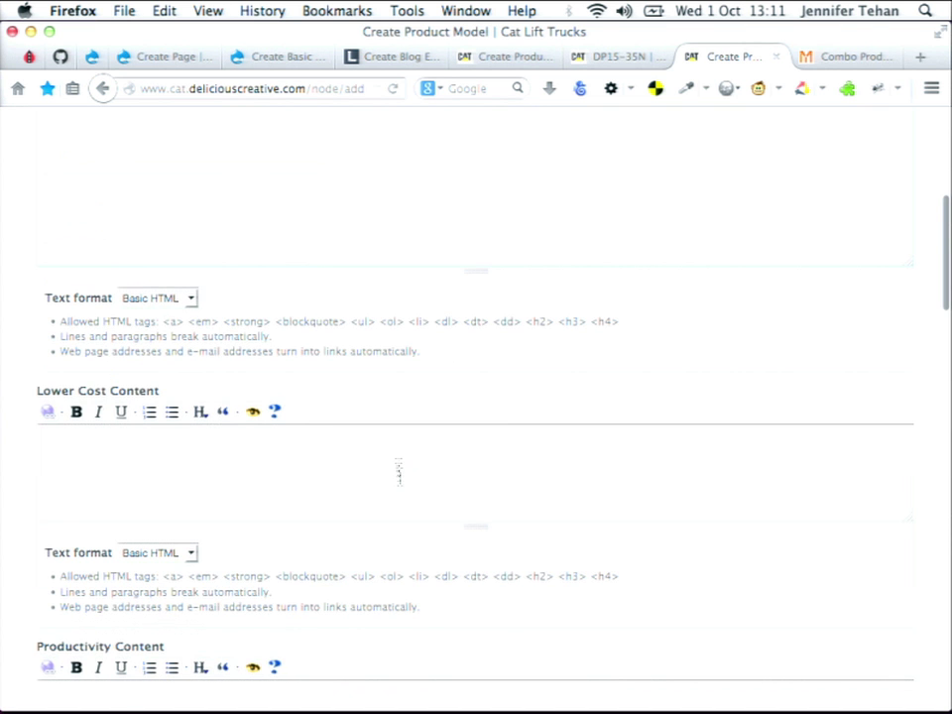
left_click(351, 465)
scroll(351, 472, "down", 6)
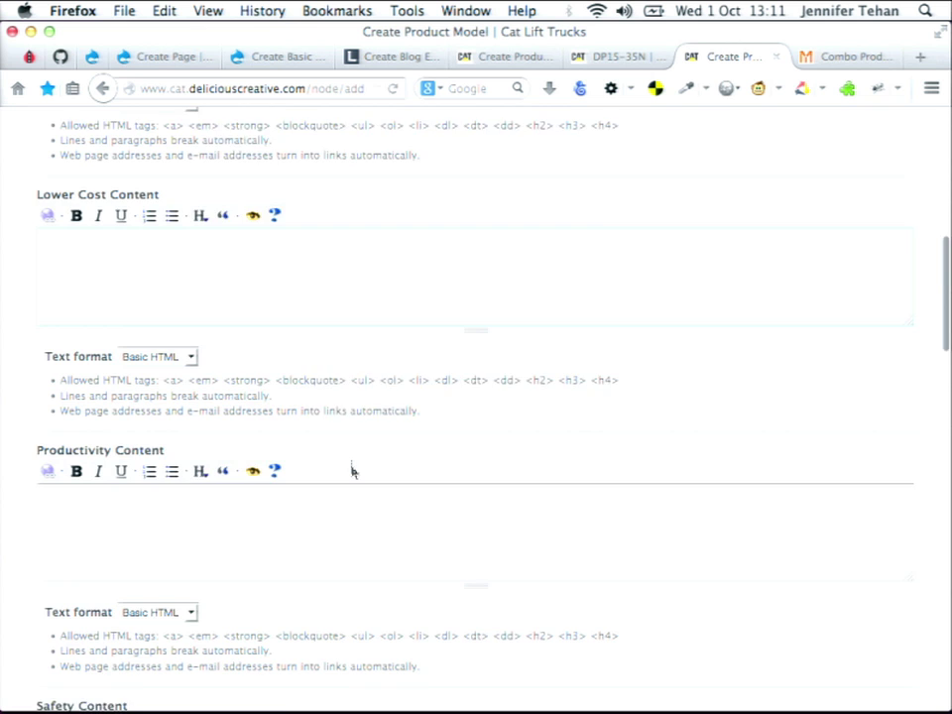
Step: Review the rest of the ungrouped form, from Options Content and Model Range through Images, Links, Downloads and menu settings
scroll(351, 472, "down", 19)
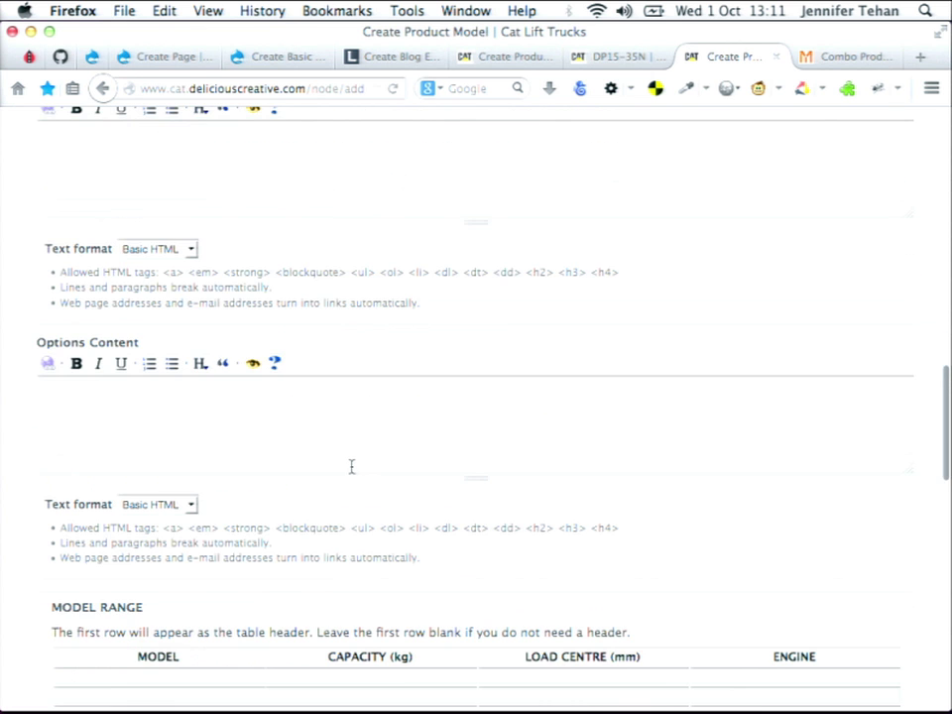
scroll(351, 468, "down", 3)
scroll(348, 419, "down", 10)
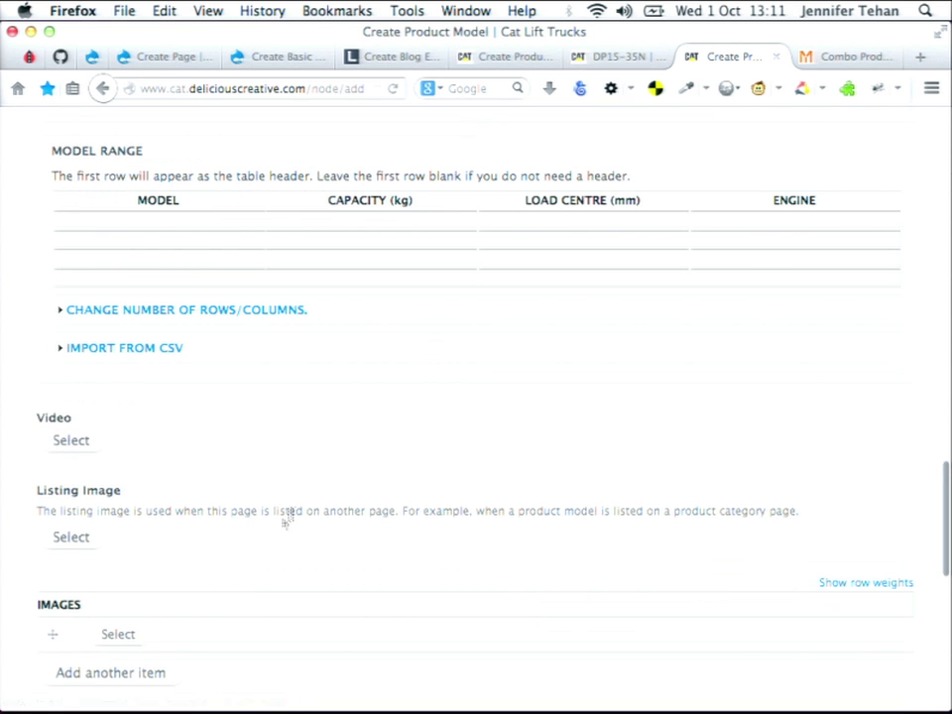
scroll(293, 513, "down", 7)
scroll(219, 548, "down", 8)
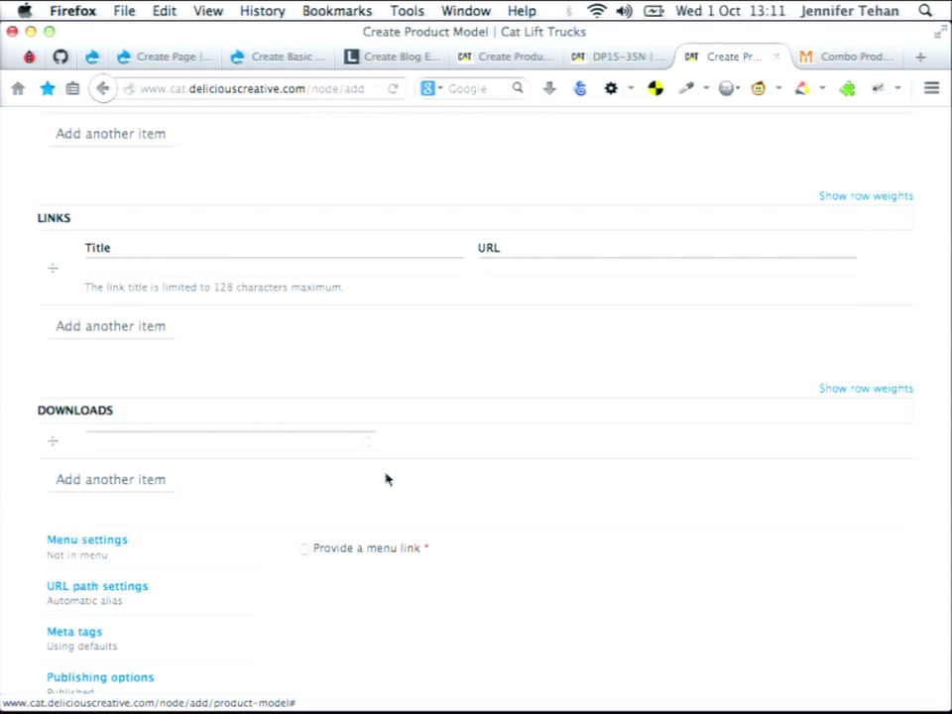
scroll(386, 480, "down", 3)
scroll(387, 480, "up", 20)
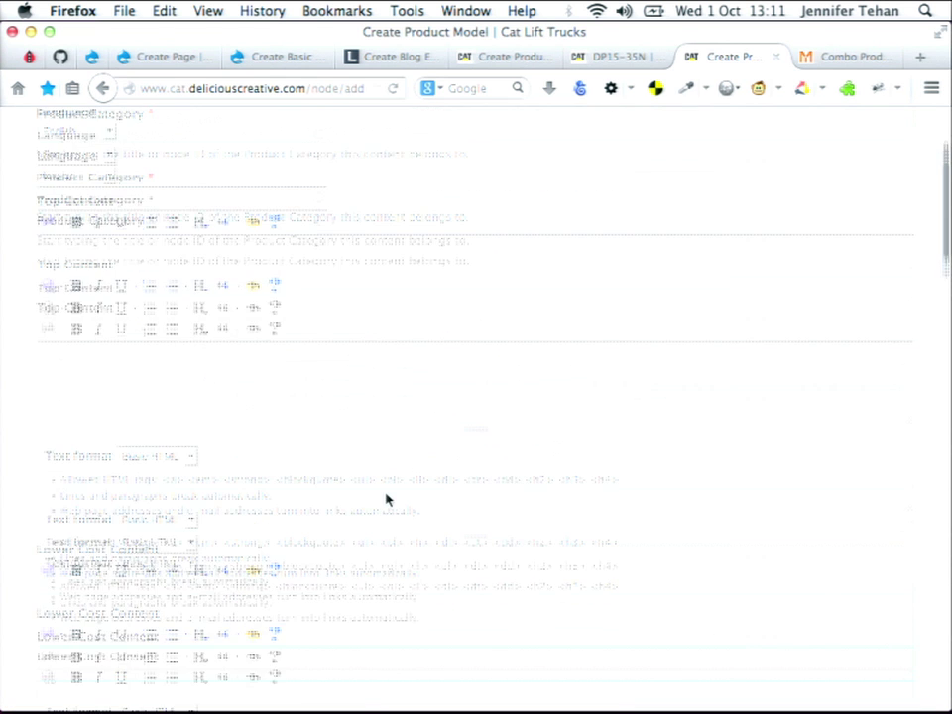
Step: Examine the Main Content fields of the Create Product Model form organised in vertical tabs on catlifttruck.dev
left_click(509, 59)
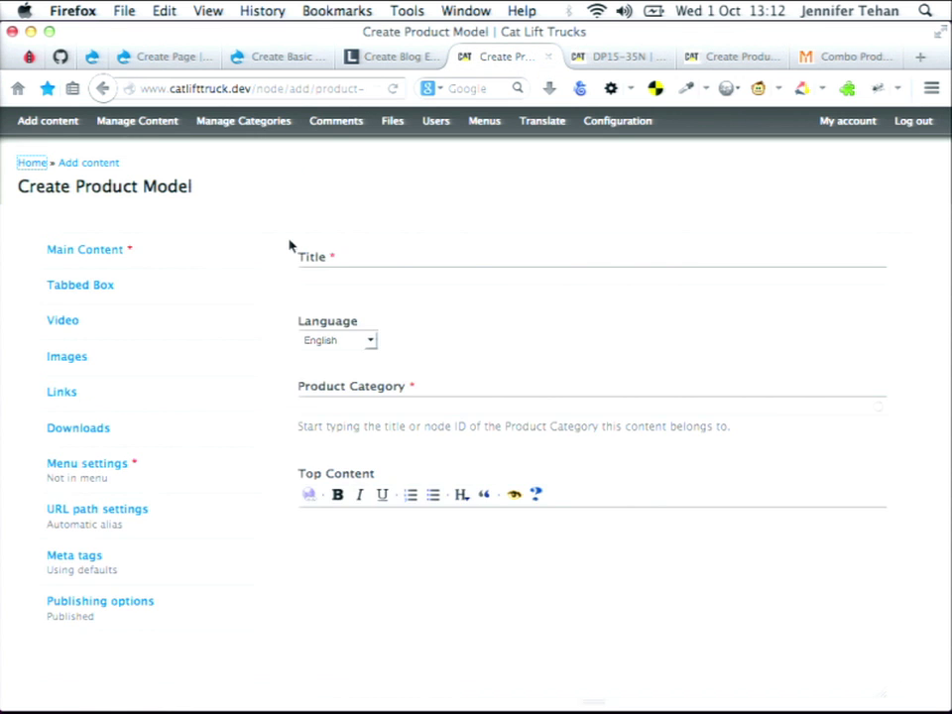
scroll(292, 243, "down", 5)
scroll(291, 245, "up", 5)
left_click(428, 278)
scroll(440, 476, "down", 5)
scroll(495, 329, "up", 5)
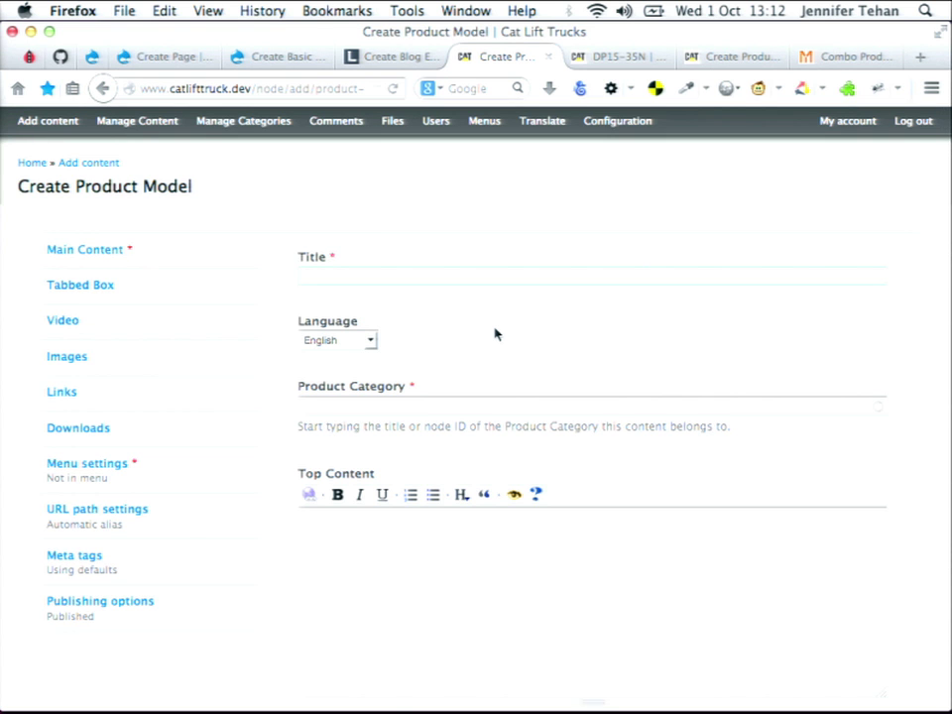
scroll(495, 332, "down", 5)
scroll(494, 328, "up", 2)
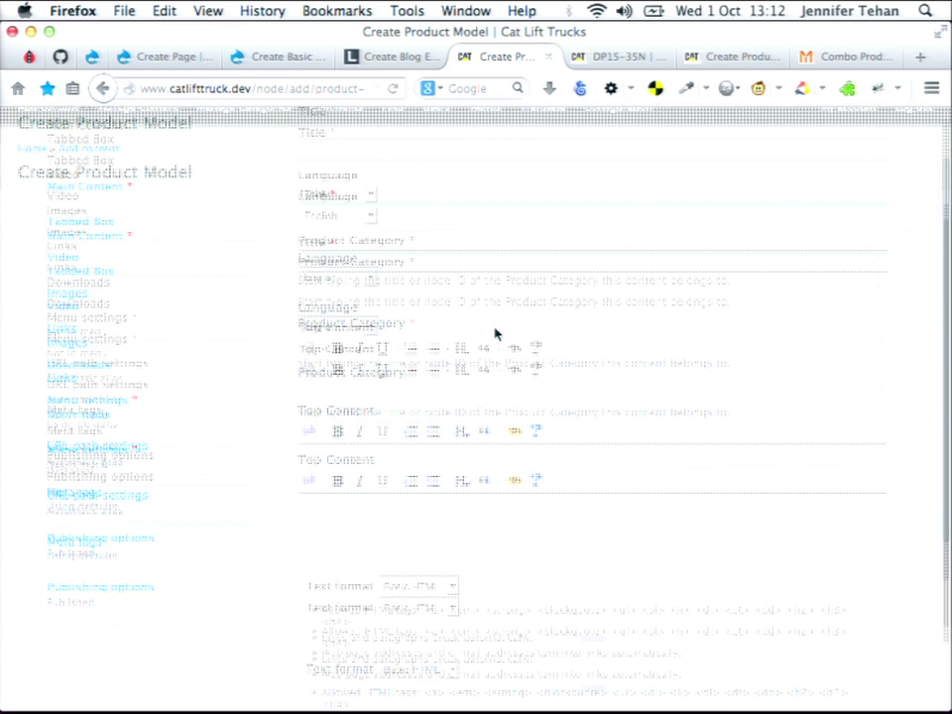
scroll(495, 332, "up", 4)
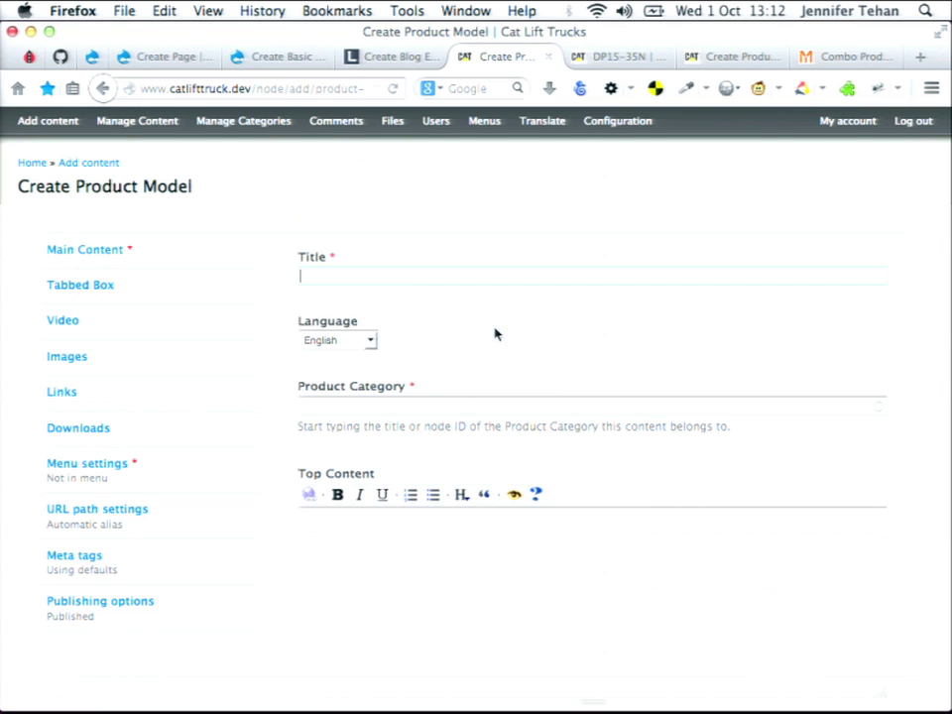
Step: Compare the DP15-35N page's tabbed box with the form's Tabbed Box group, viewing its Productivity, Safety, Options and Specifications sections
left_click(598, 61)
scroll(516, 440, "down", 6)
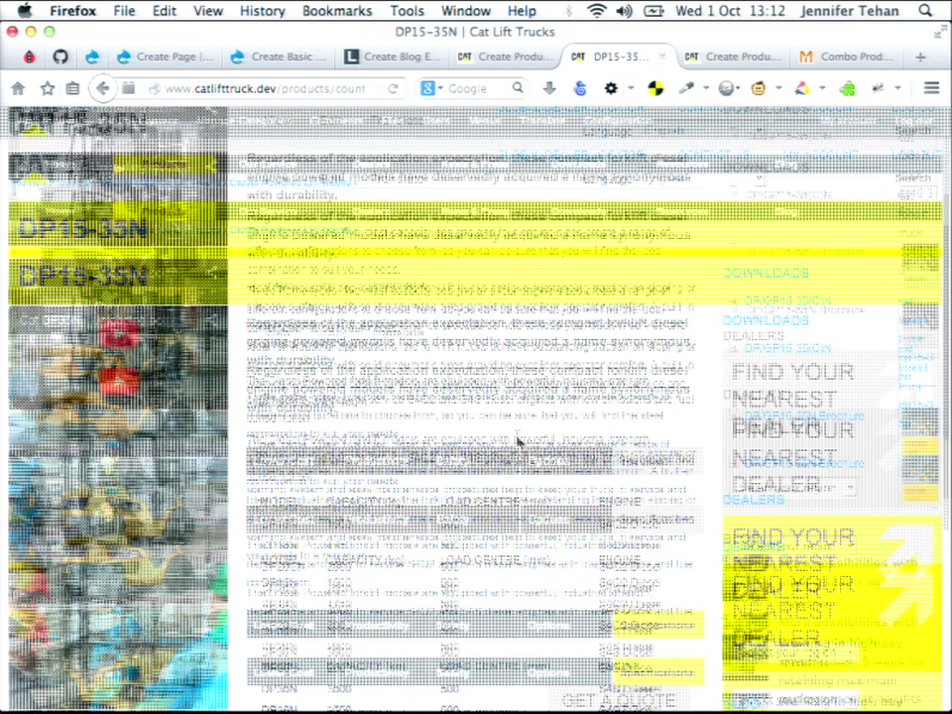
left_click(518, 59)
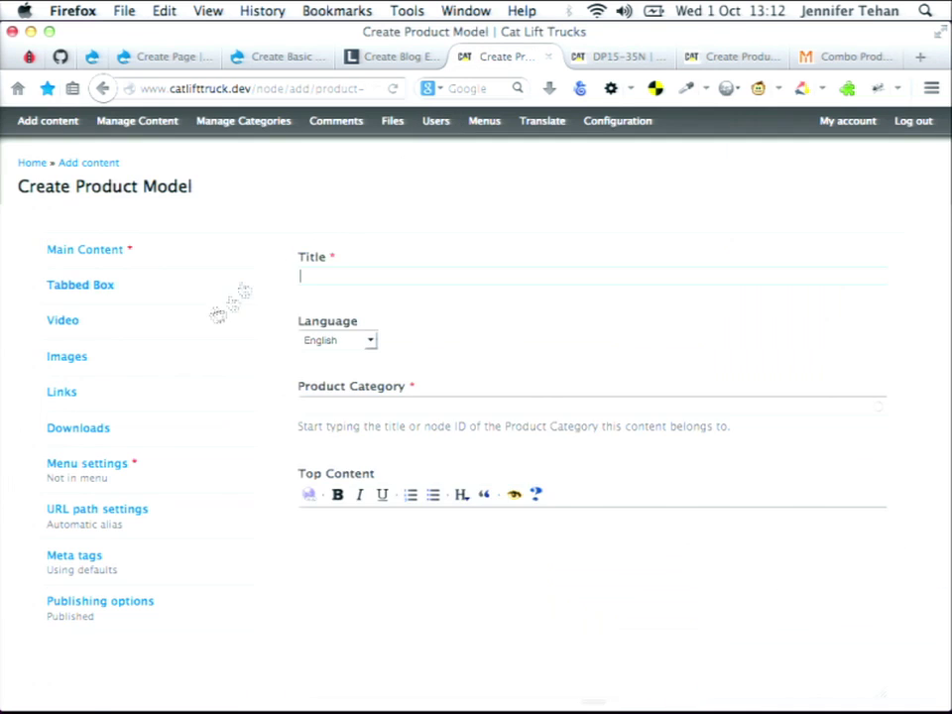
left_click(222, 286)
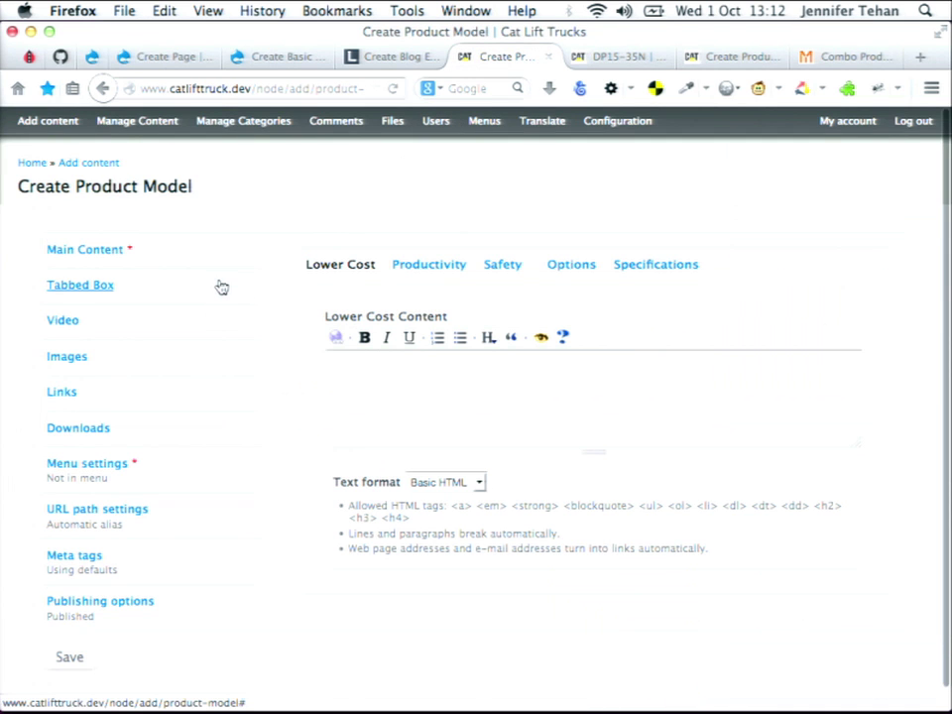
left_click(426, 264)
left_click(503, 264)
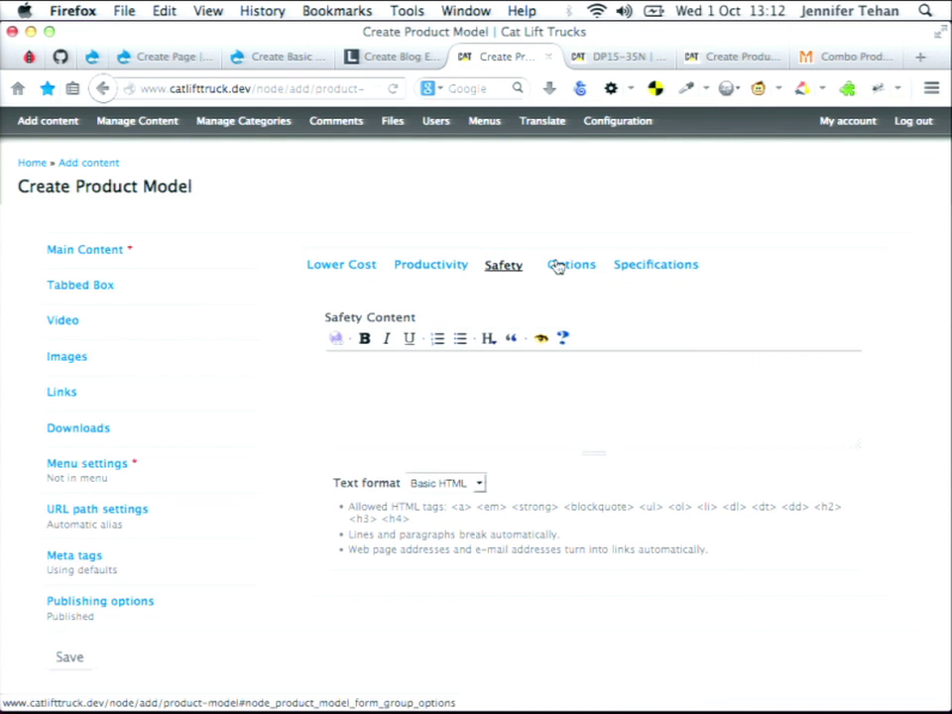
left_click(556, 266)
left_click(650, 264)
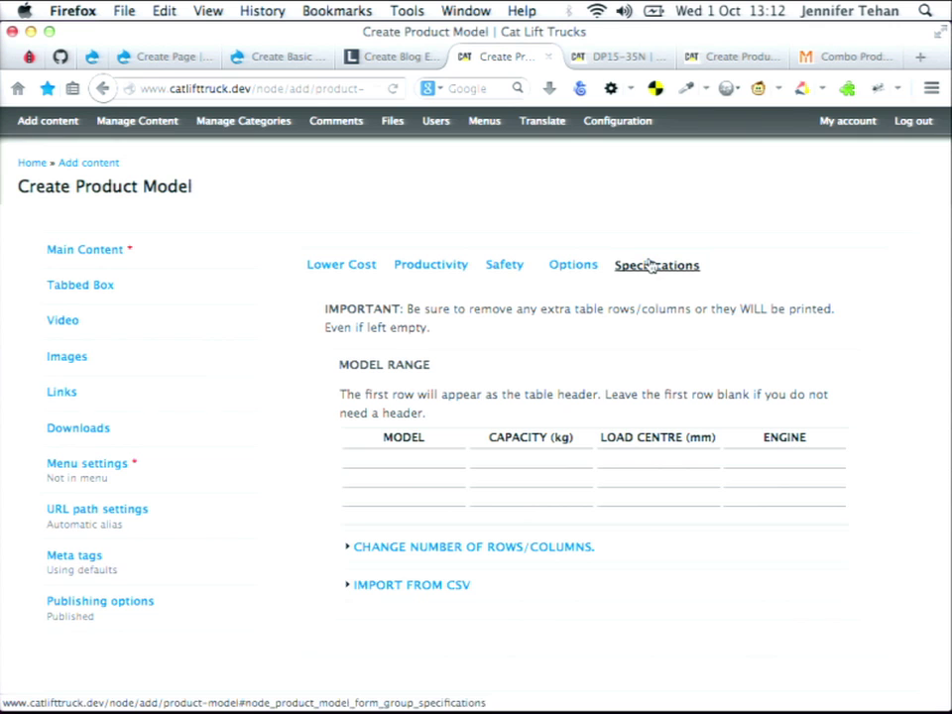
Step: View the Specifications section, followed by the Video, Images, Links and Downloads groups of the Create Product Model form
left_click(649, 265)
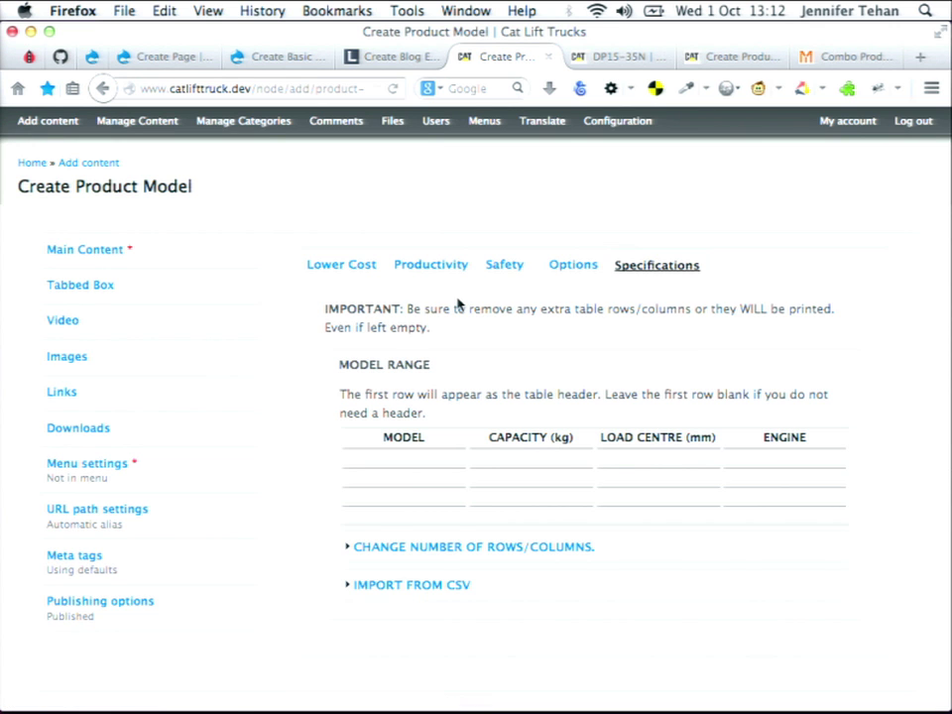
left_click(185, 333)
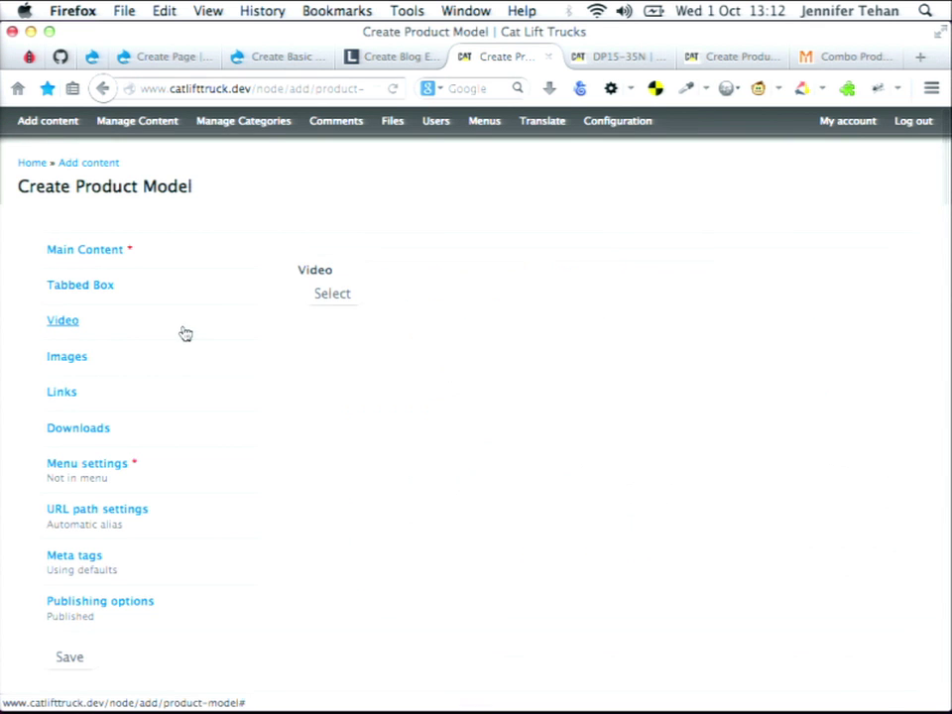
left_click(212, 349)
left_click(170, 387)
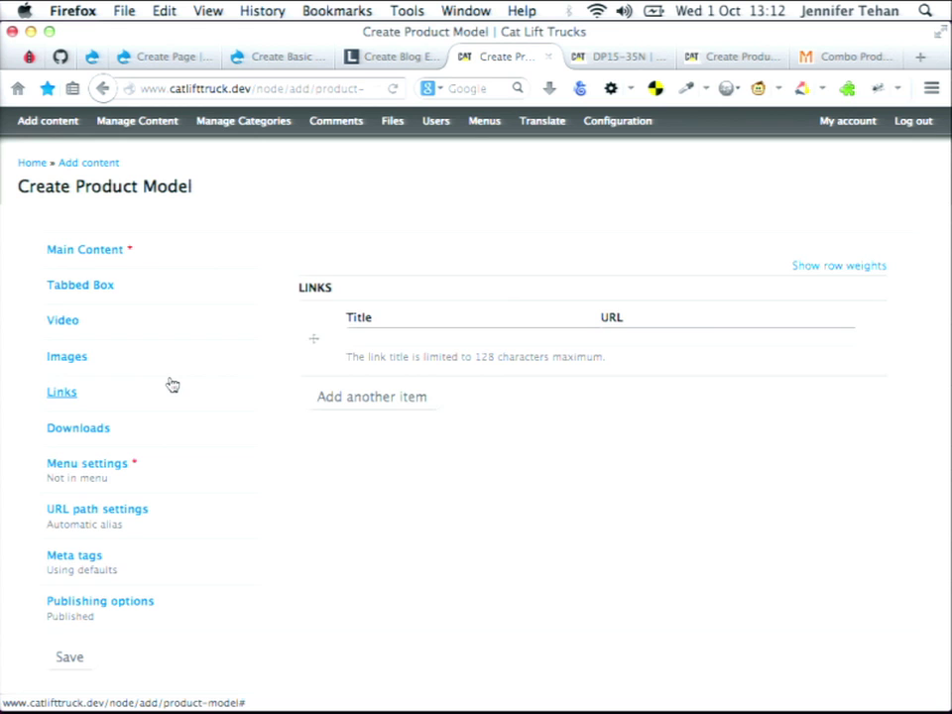
left_click(183, 434)
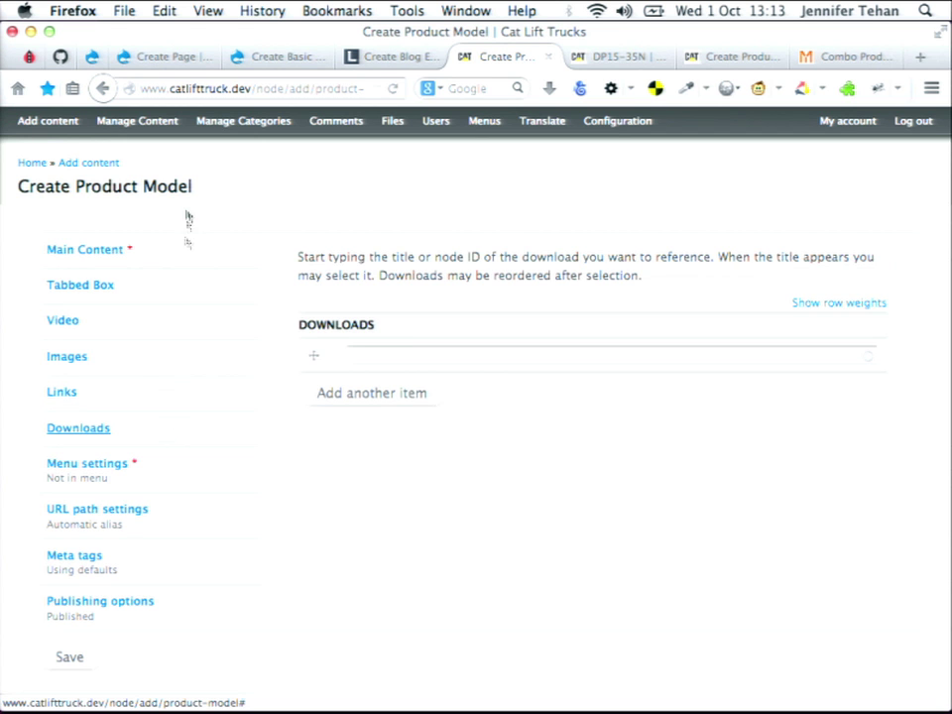
Step: Revisit the Main Content fields and the Lower Cost section of the Tabbed Box group in the Product Model form
left_click(196, 260)
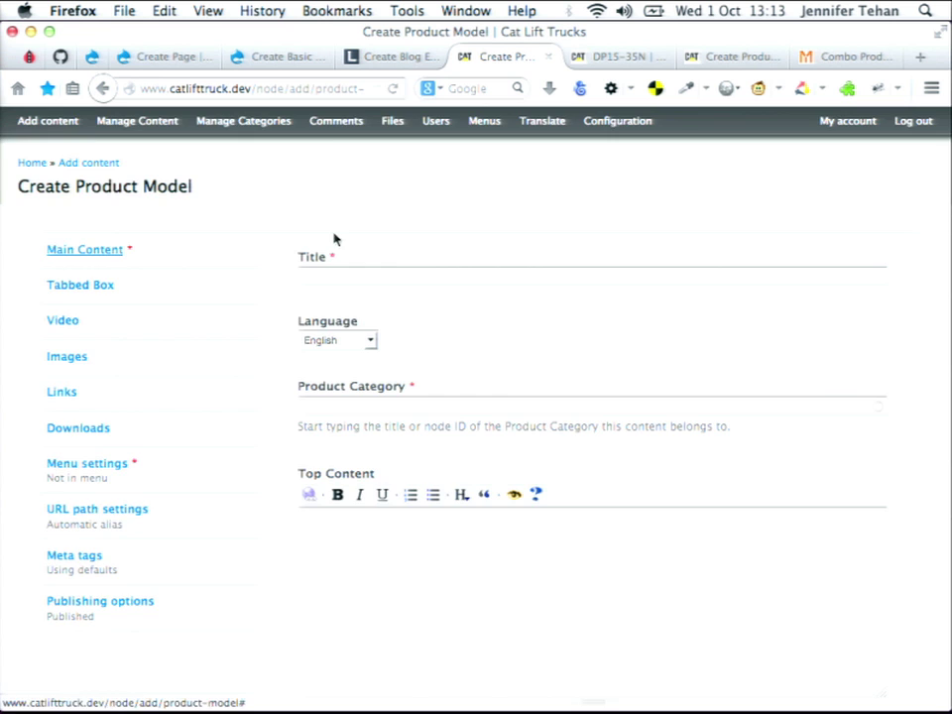
scroll(276, 272, "down", 4)
scroll(277, 274, "up", 4)
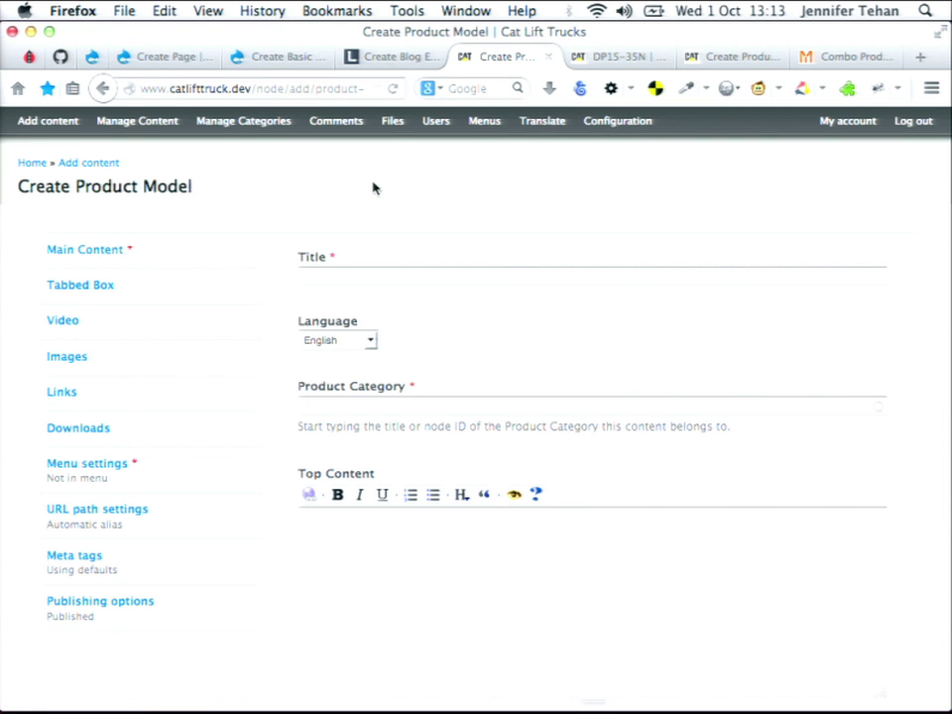
left_click(223, 283)
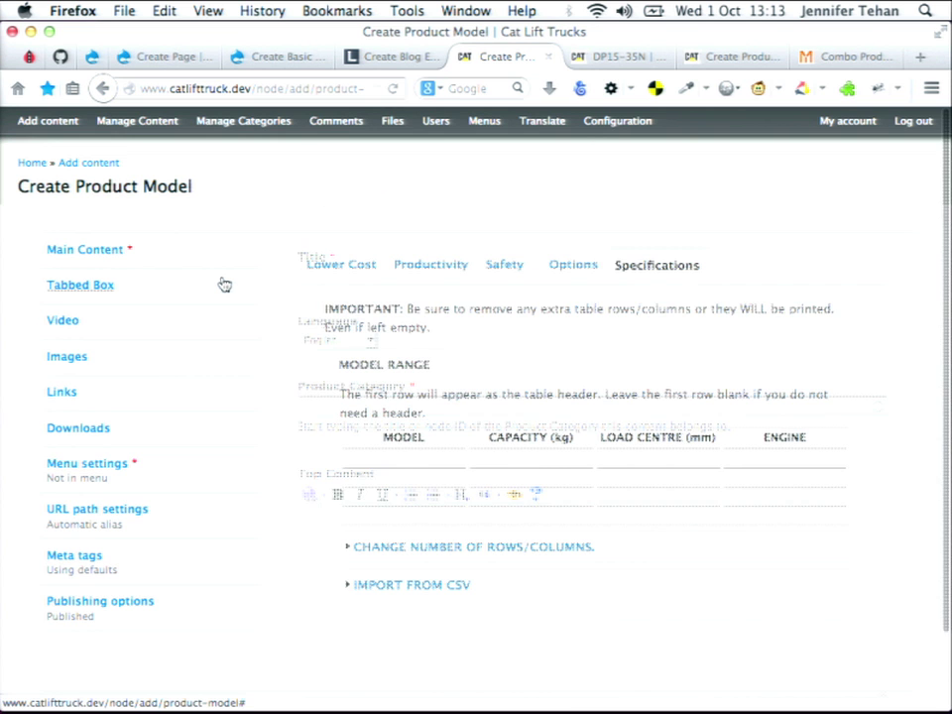
left_click(338, 267)
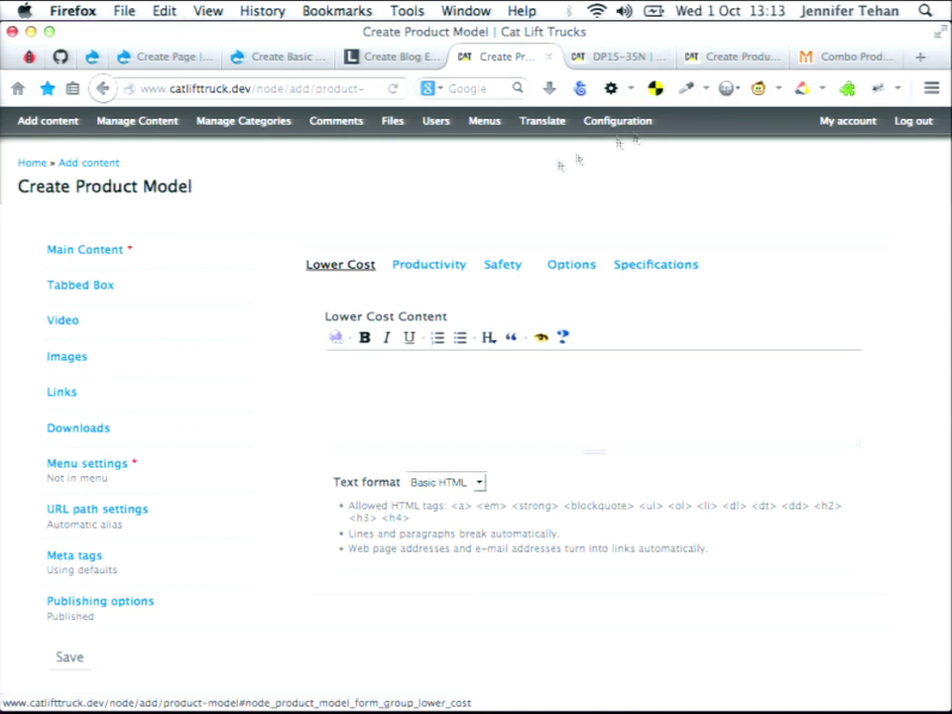
Step: Open the Create Not Tasty form on tastybackend.dev and examine its ungrouped Categories list down to the Body field
left_click(308, 58)
mouse_move(85, 133)
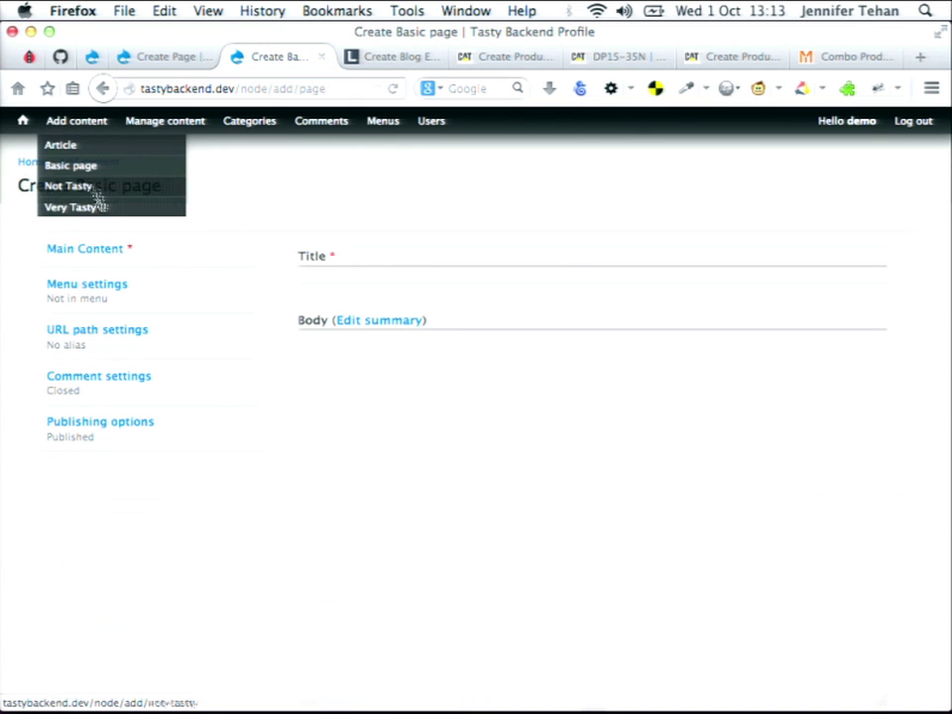
left_click(114, 187)
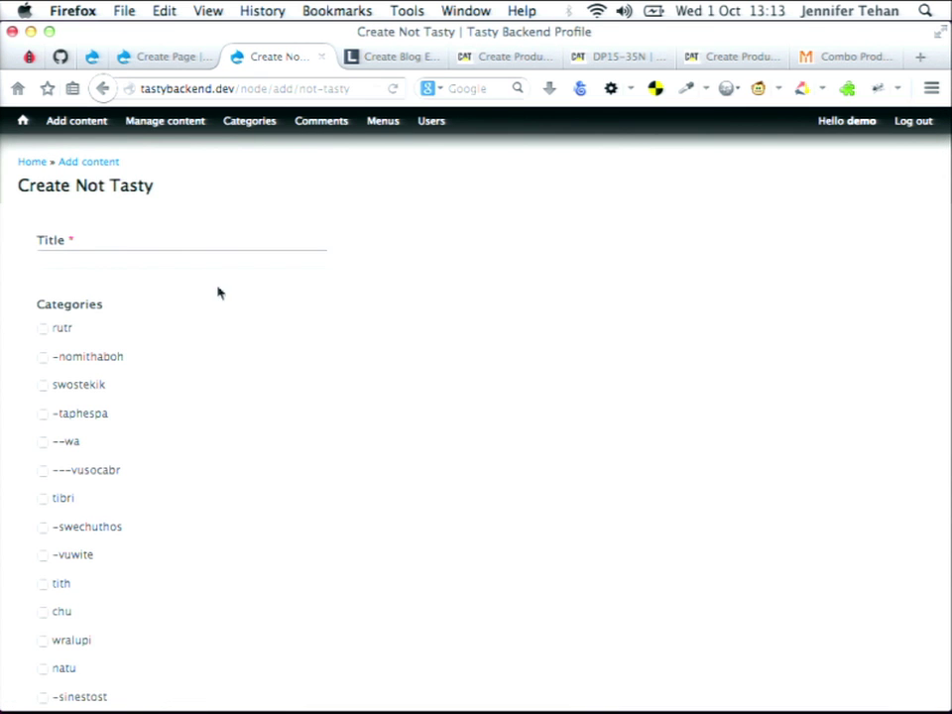
scroll(283, 437, "down", 5)
scroll(280, 436, "down", 10)
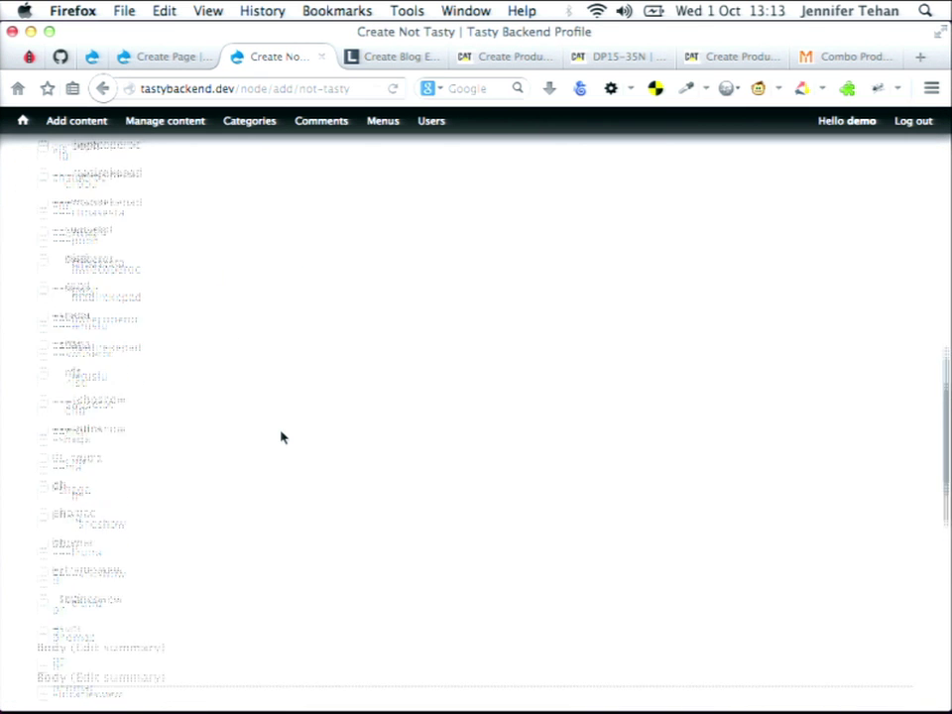
scroll(280, 436, "up", 15)
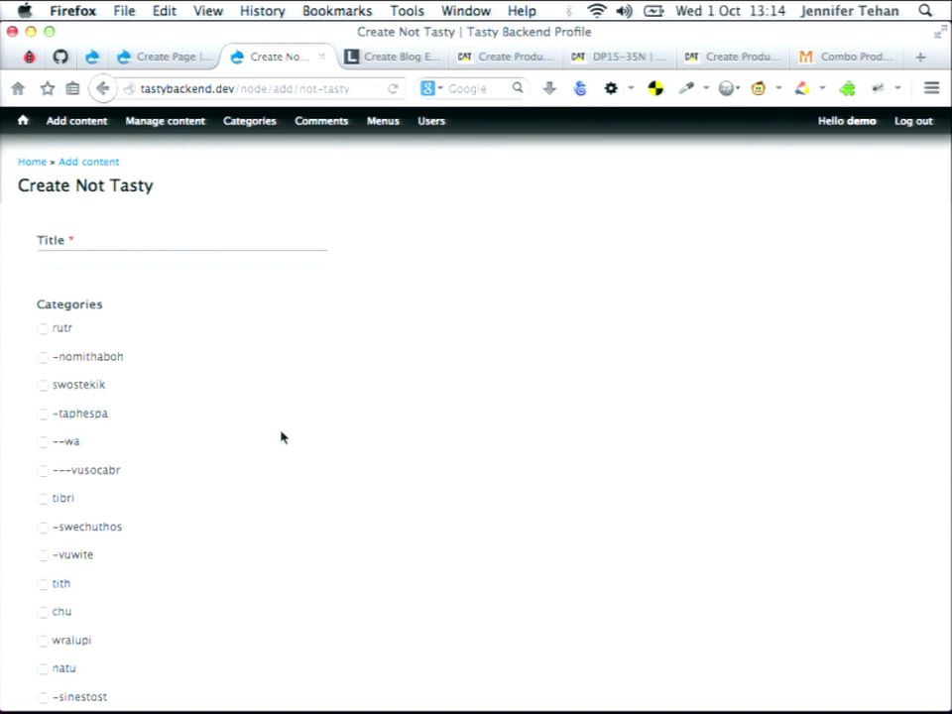
scroll(312, 439, "up", 2)
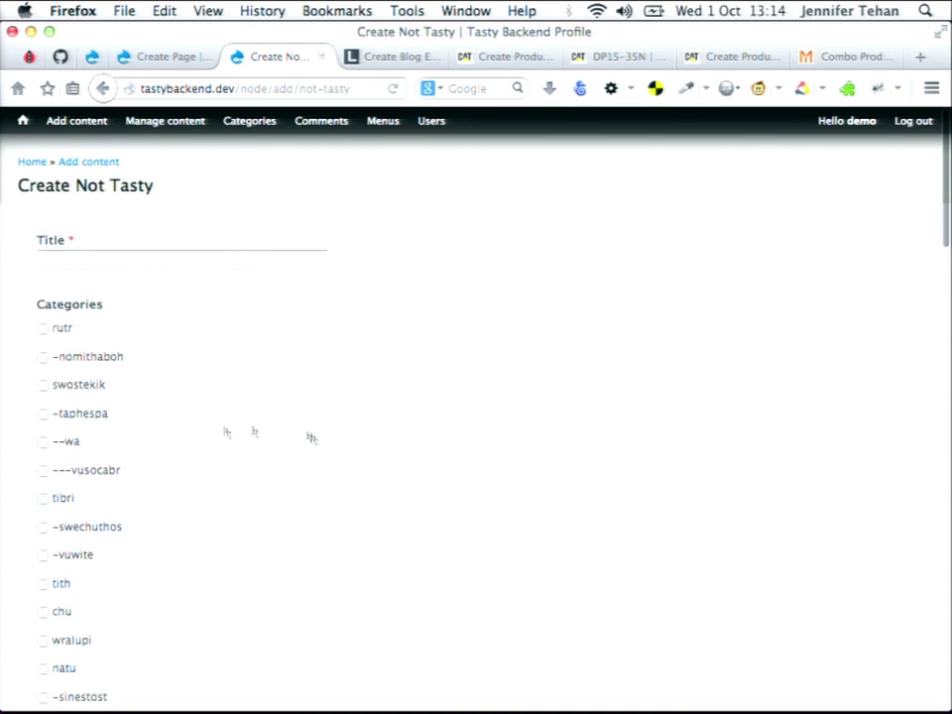
Step: Open the Create Very Tasty form and examine its separate Categories group, returning to the Main Content fields
mouse_move(69, 121)
left_click(122, 214)
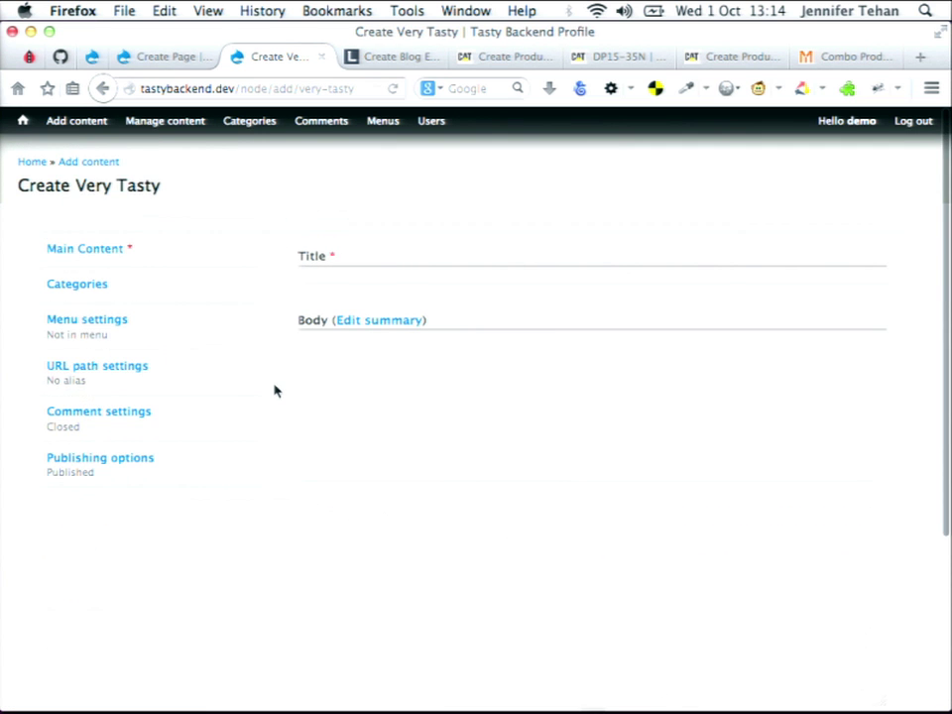
scroll(275, 391, "down", 1)
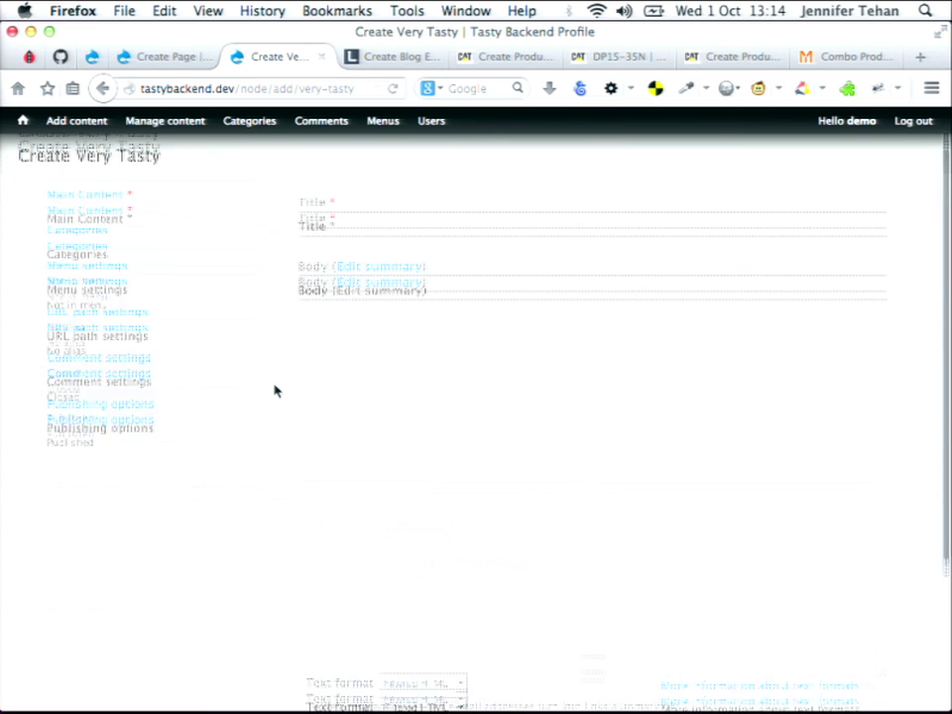
left_click(238, 256)
scroll(515, 380, "down", 20)
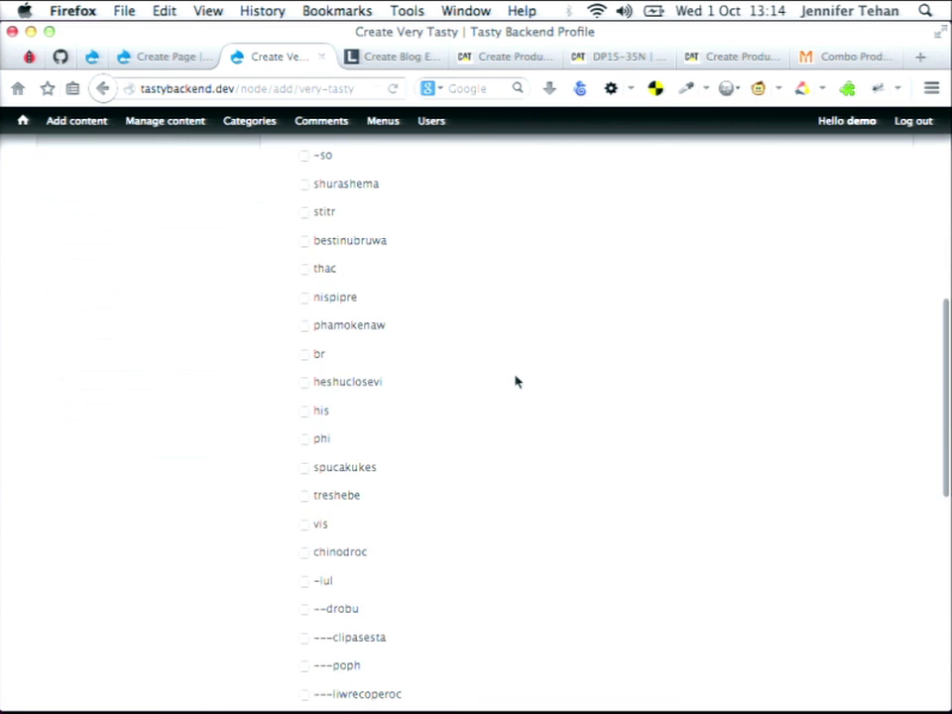
scroll(514, 381, "up", 20)
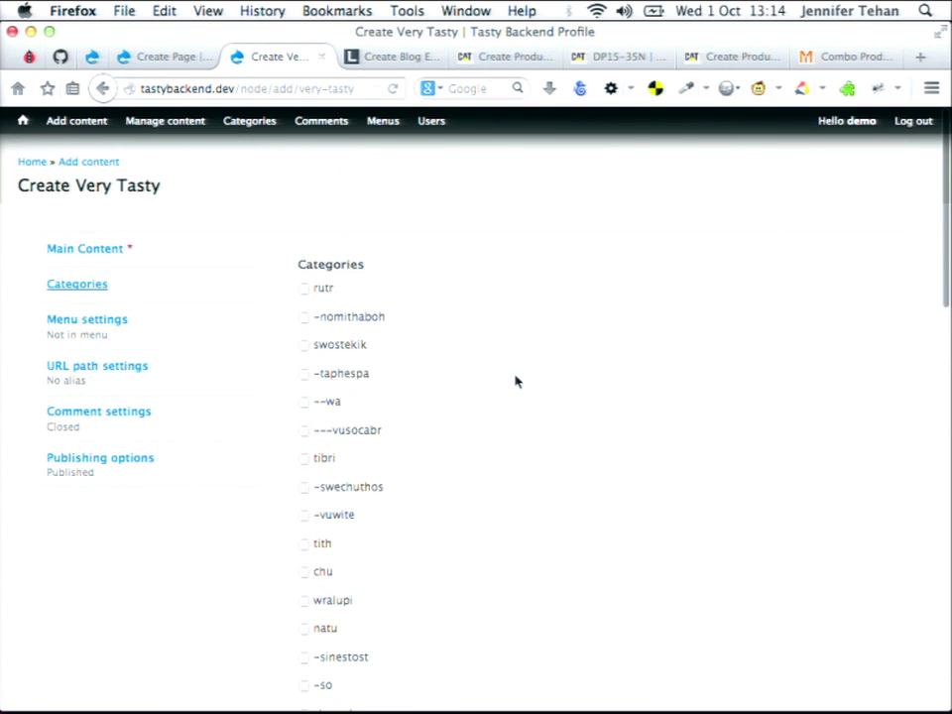
left_click(192, 252)
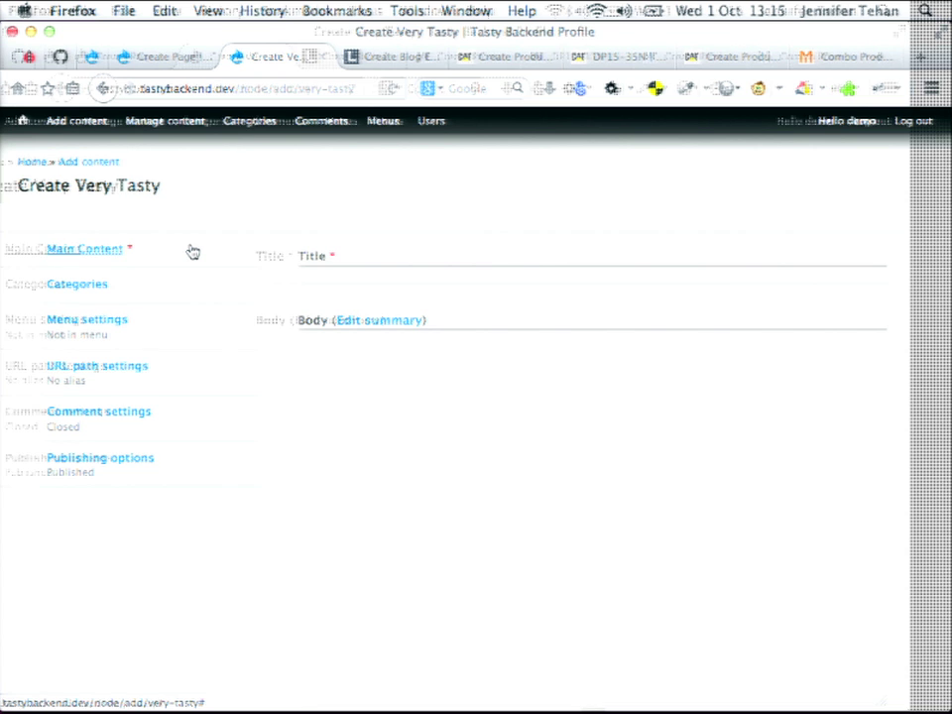
Step: Switch to the presentation and reveal the next point on the Vertical Tab Everything slide
key("ctrl+Right")
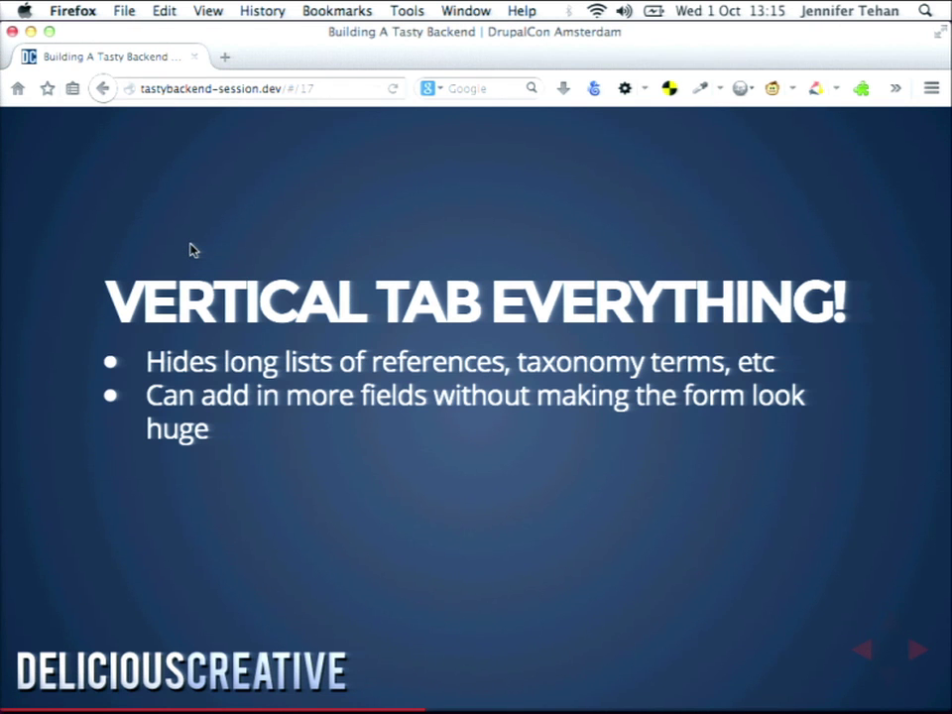
key("Right")
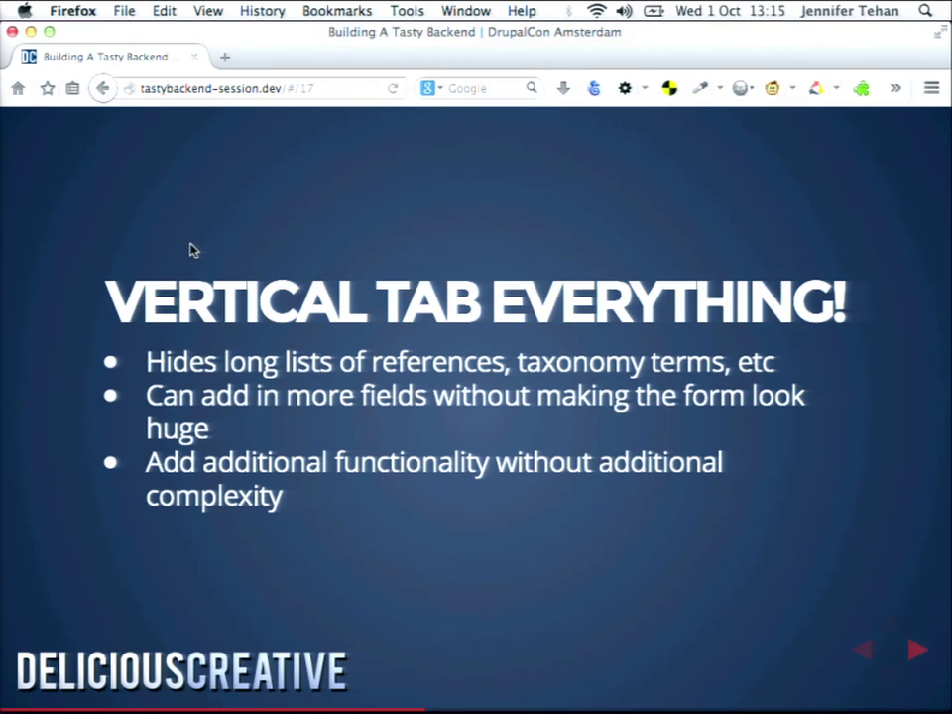
Step: Switch back to the form demos and examine the Main Content fields of LIPA's Create Blog Entry form
key("ctrl+Tab")
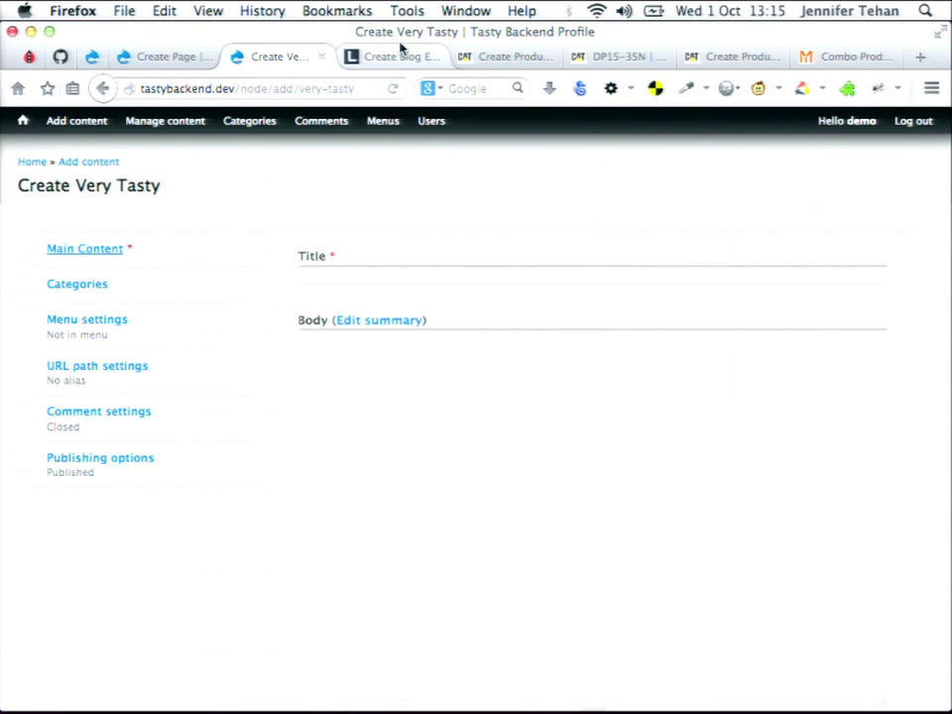
left_click(385, 57)
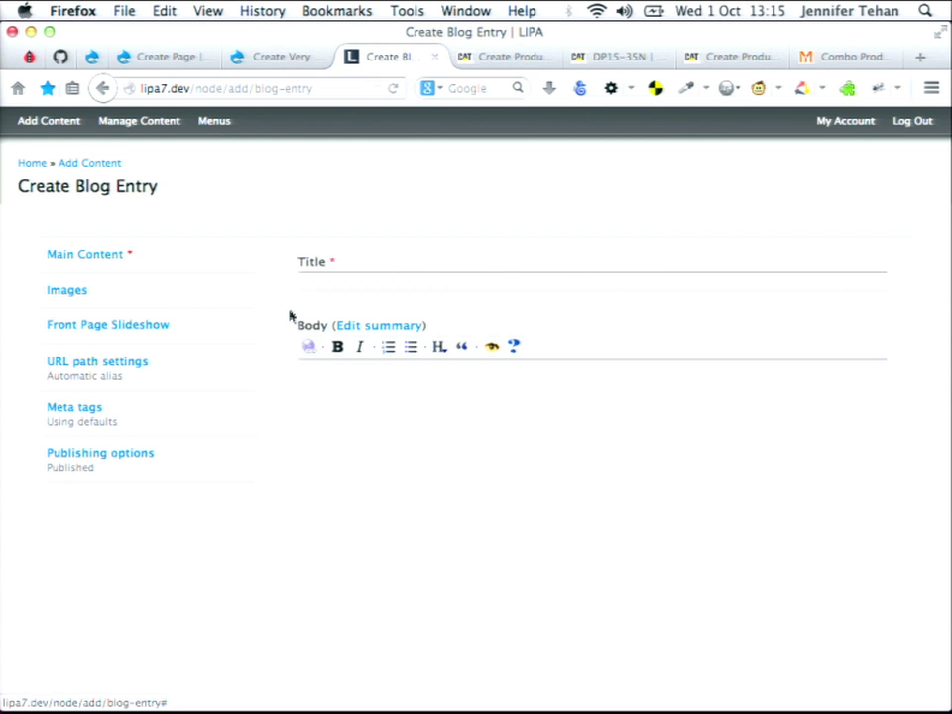
scroll(291, 316, "down", 3)
scroll(290, 315, "up", 3)
left_click(382, 275)
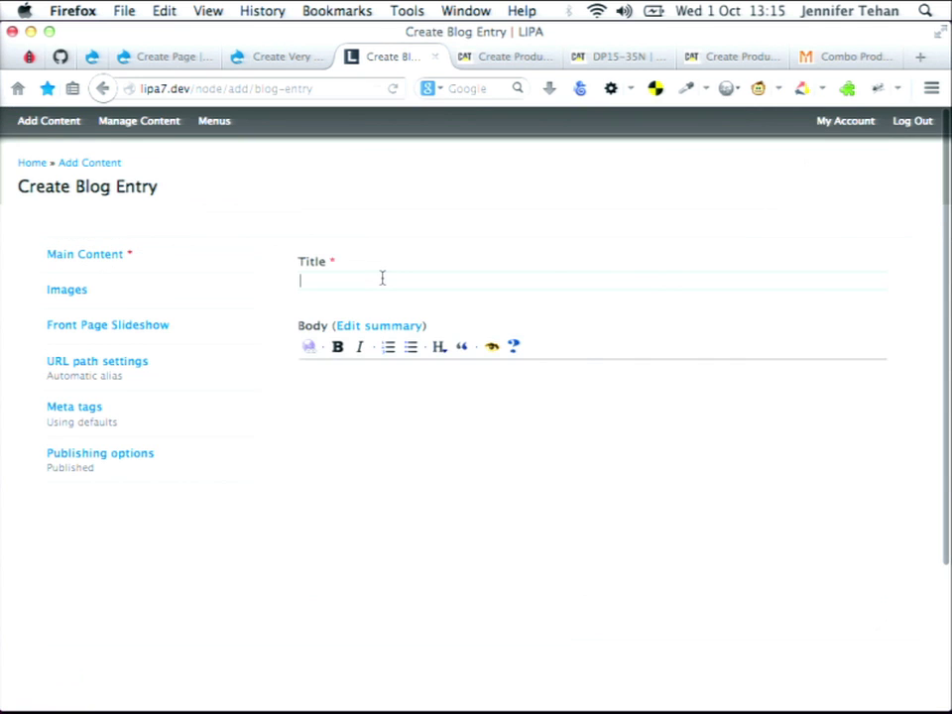
left_click(214, 312)
left_click(220, 270)
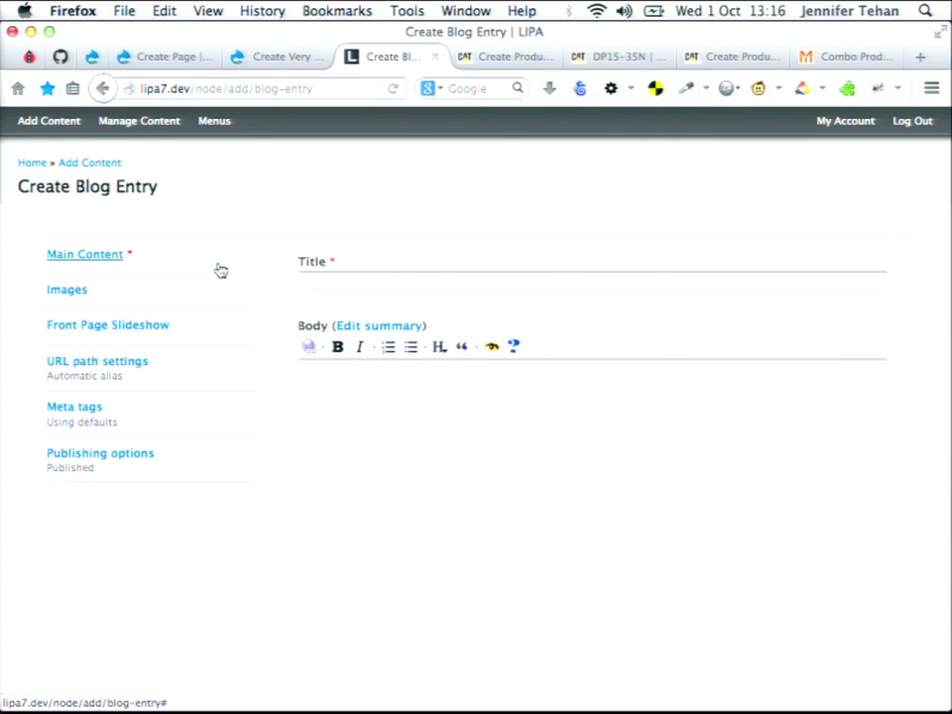
Step: Examine the Front Page Slideshow group of the Create Blog Entry form, from the slideshow checkbox to Front Image
left_click(194, 331)
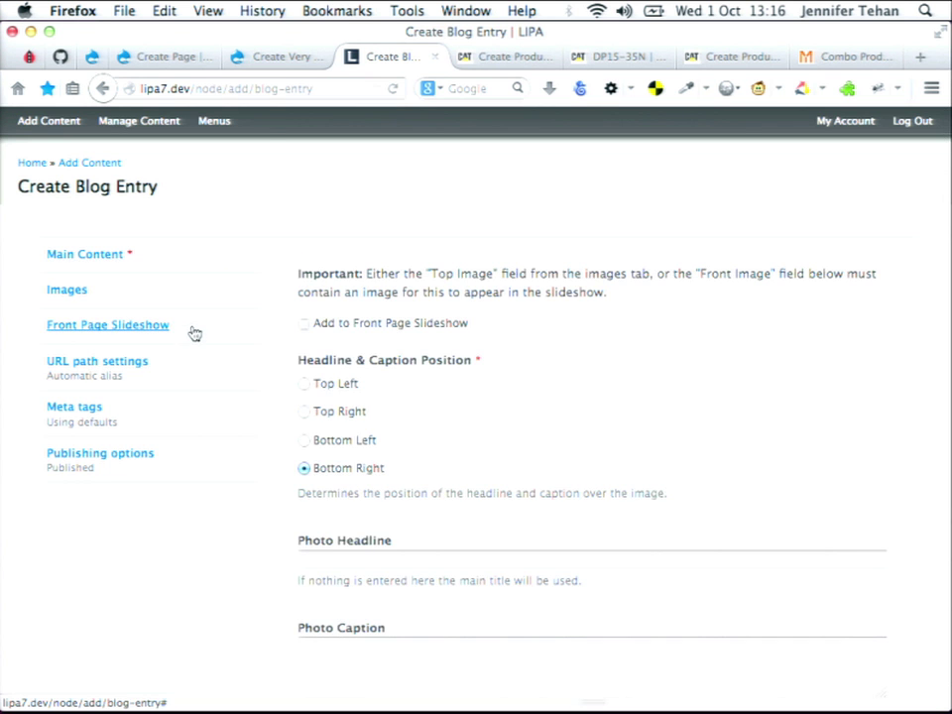
scroll(525, 363, "down", 5)
scroll(526, 363, "up", 5)
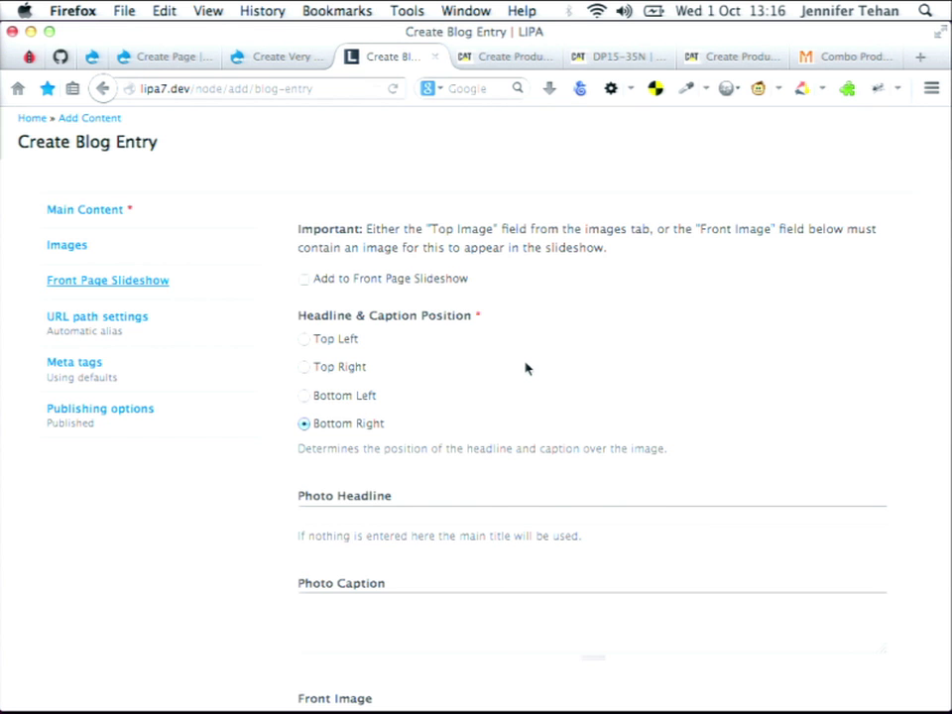
scroll(526, 368, "down", 5)
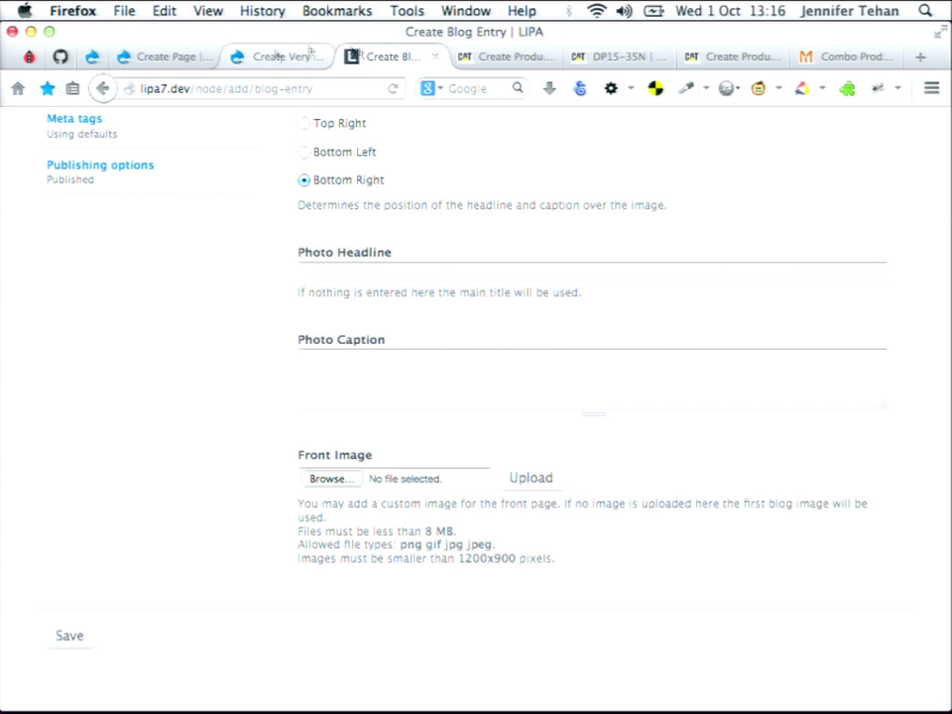
Step: Compare the default Drupal 7 Create Page form with the Front Page Slideshow options of the LIPA blog entry form
left_click(195, 57)
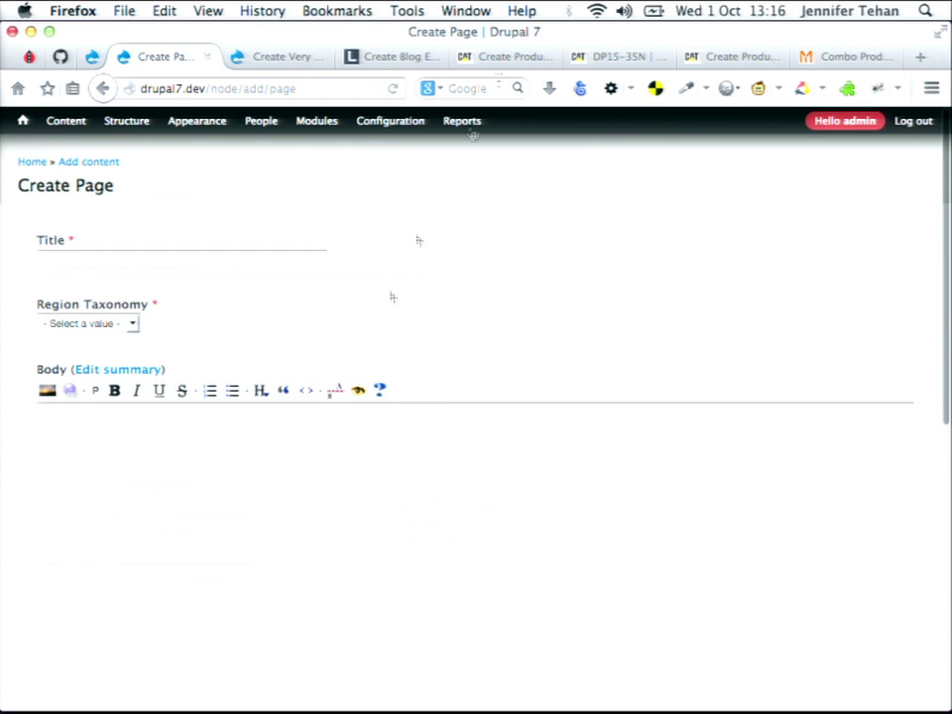
left_click(390, 57)
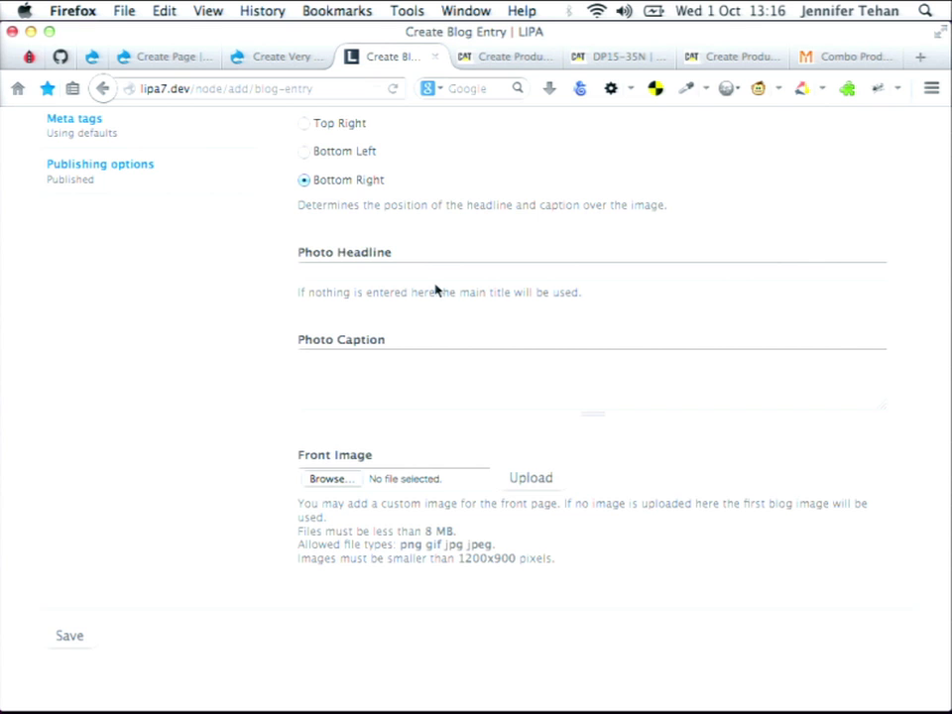
scroll(435, 290, "up", 5)
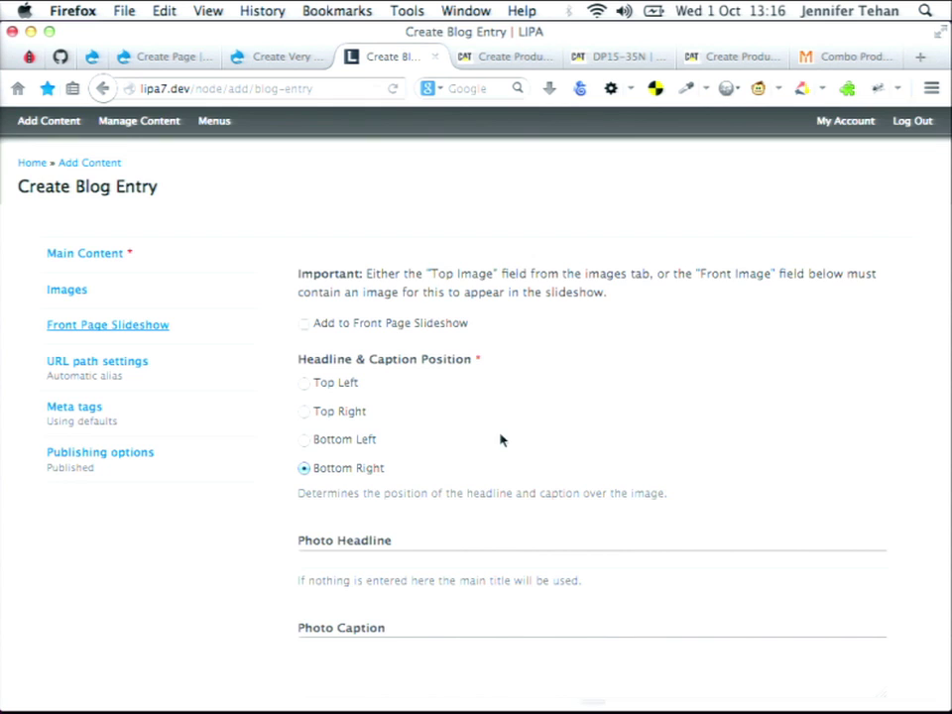
scroll(502, 439, "down", 3)
scroll(502, 440, "up", 3)
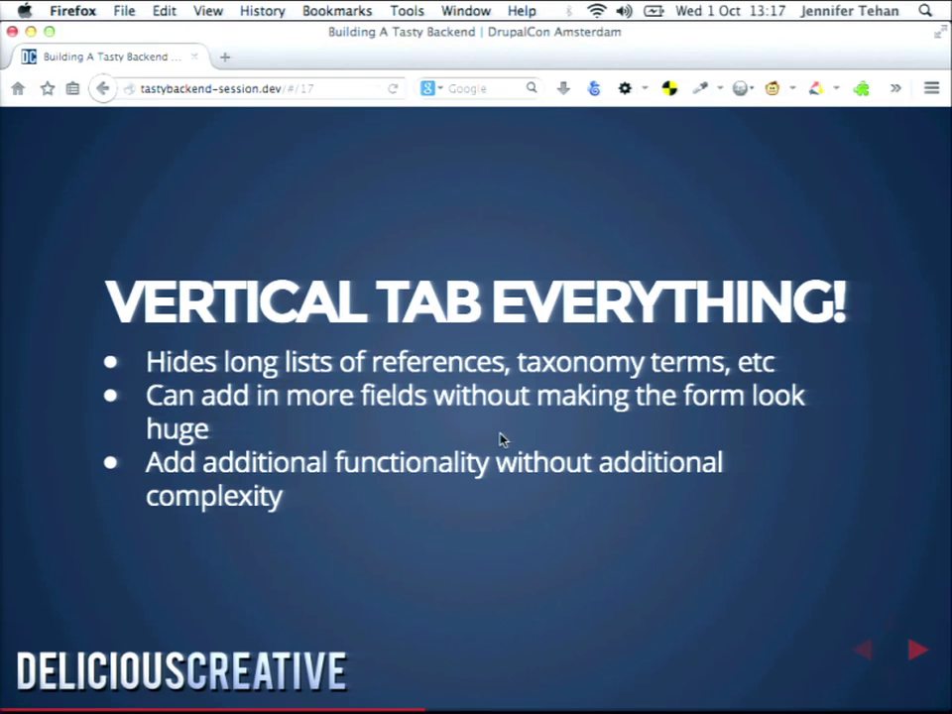
Step: Advance to the Drupal 8 Content Forms slide, switch to Safari and view the Create Basic page form's Promotion Options
key("Right")
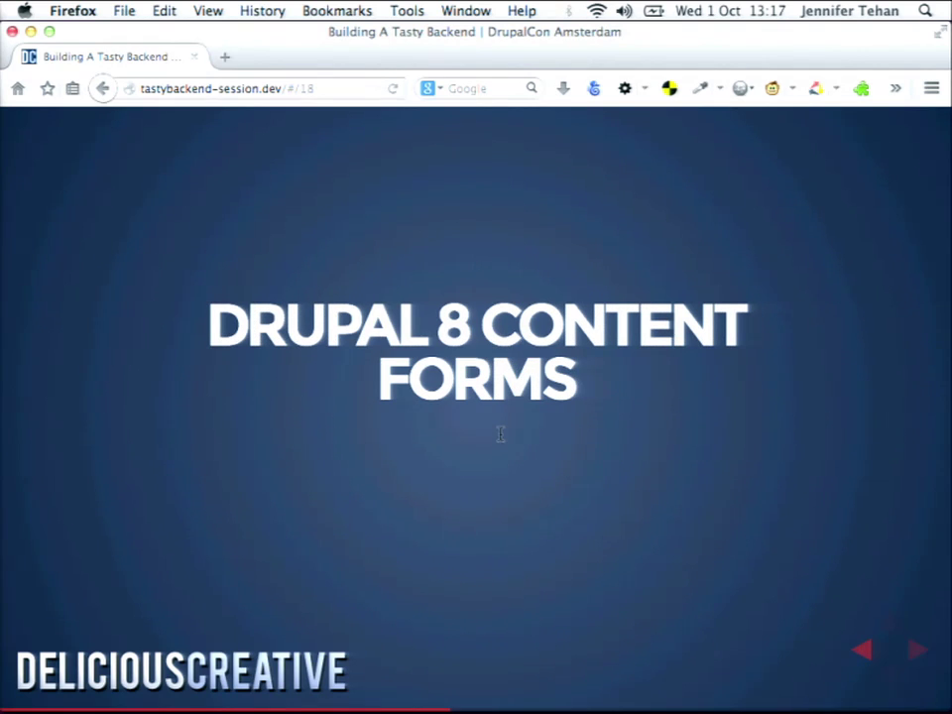
key("super+Tab")
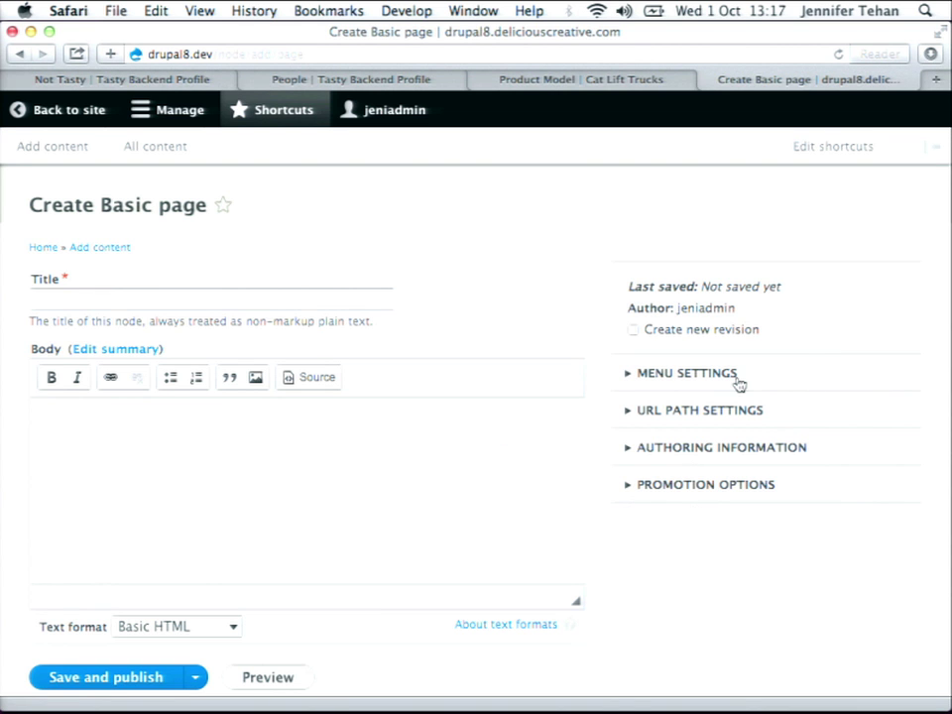
left_click(701, 485)
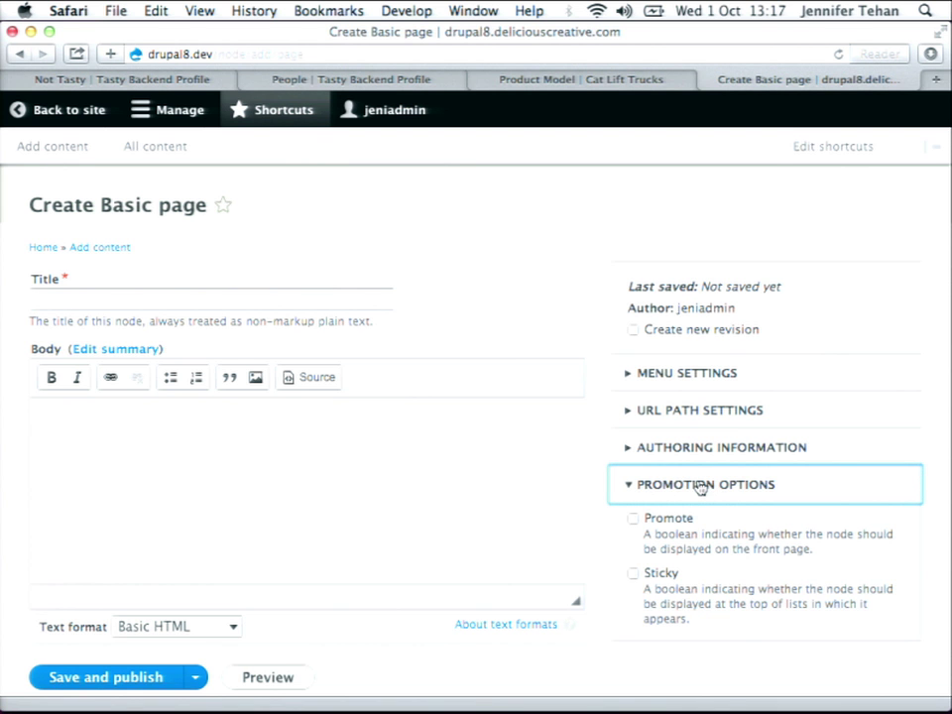
left_click(701, 484)
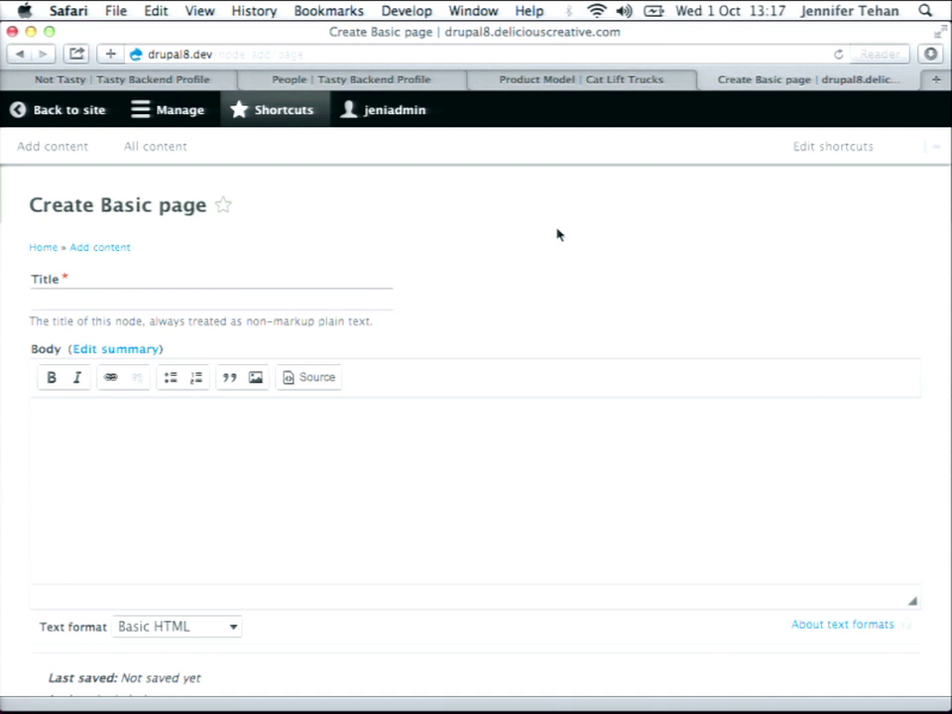
Step: Look over the Drupal 8 Create Basic page form, switch back to Firefox and reveal both points on the Drupal 8 Content Forms slide
scroll(557, 234, "down", 5)
scroll(557, 234, "up", 5)
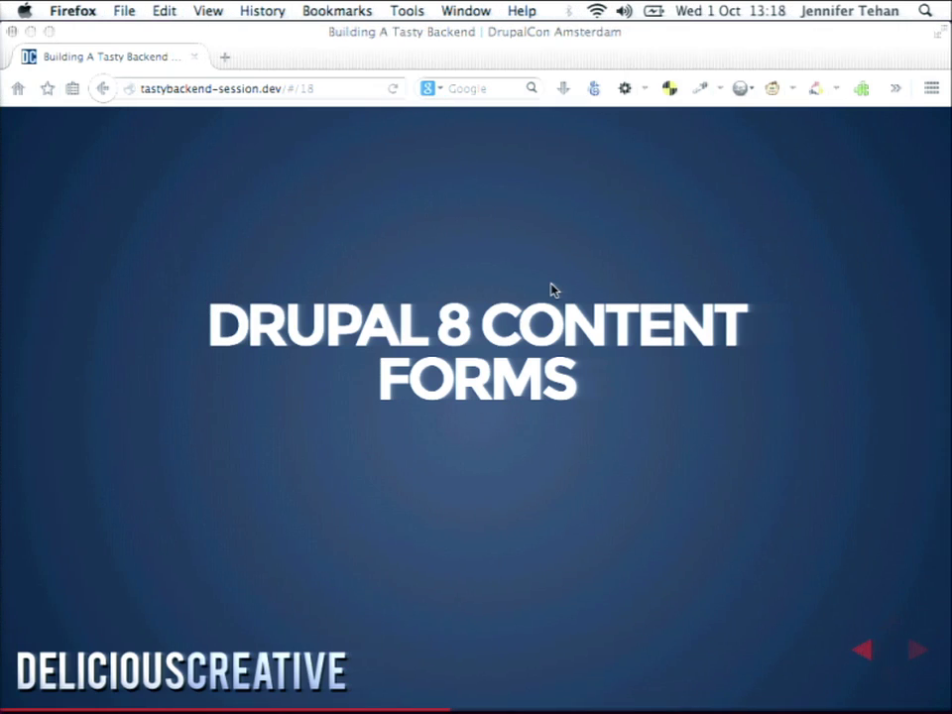
key("Right")
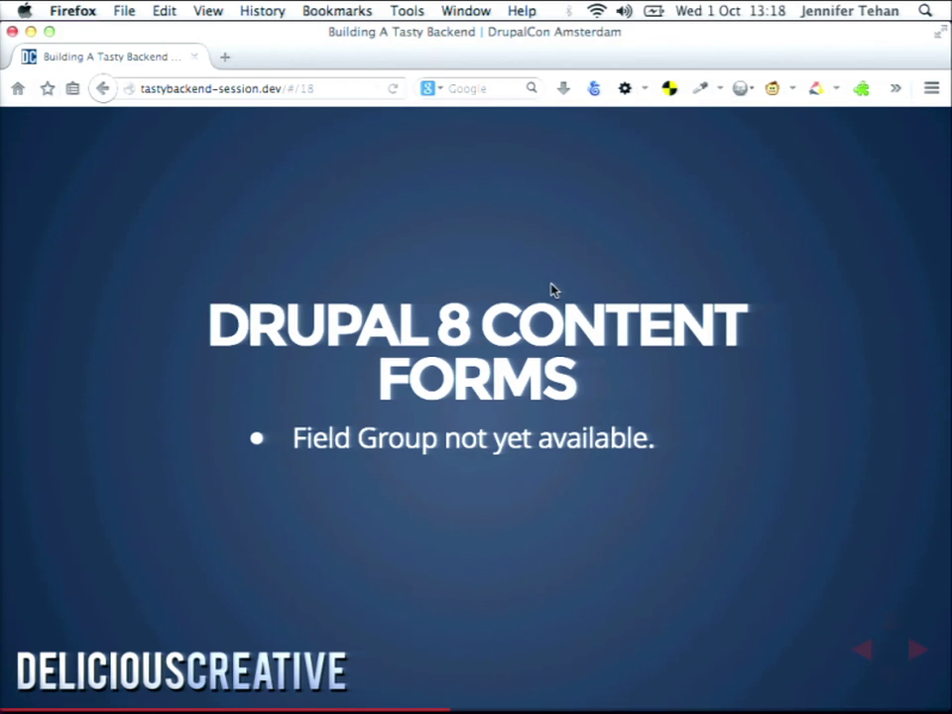
key("Right")
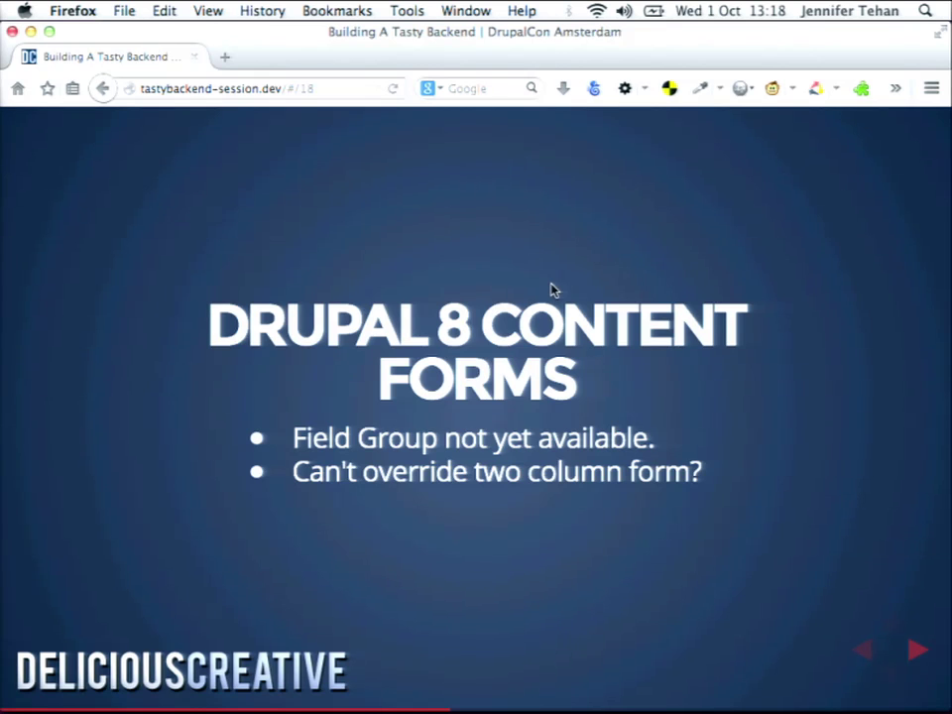
Step: Advance to the Further Node Form Cleansing slide and reveal its points through using revisioning or workflows for previews
key("Right")
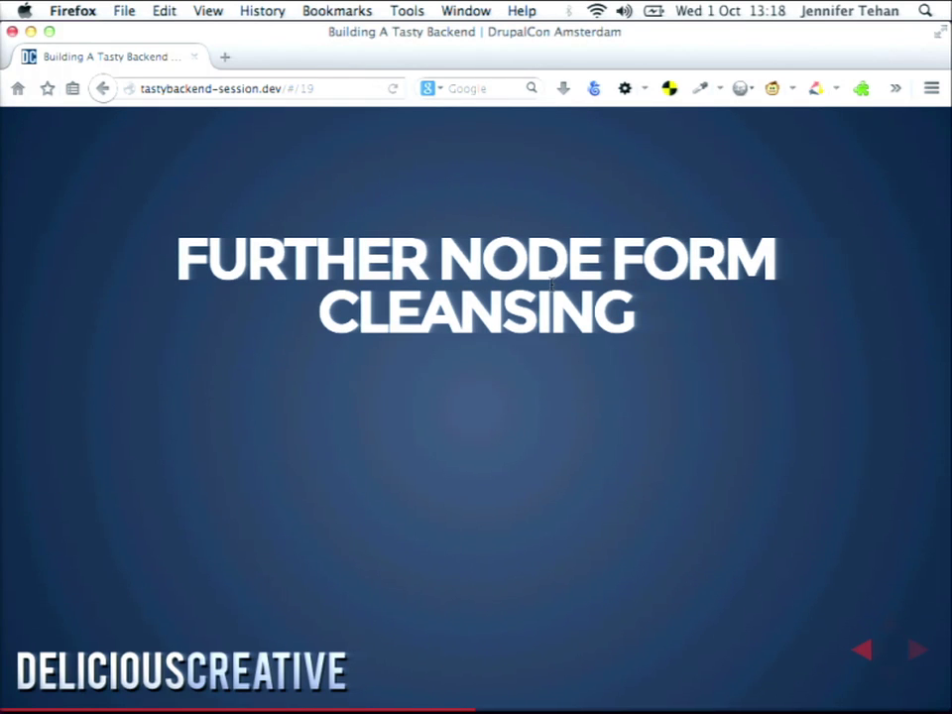
key("Right")
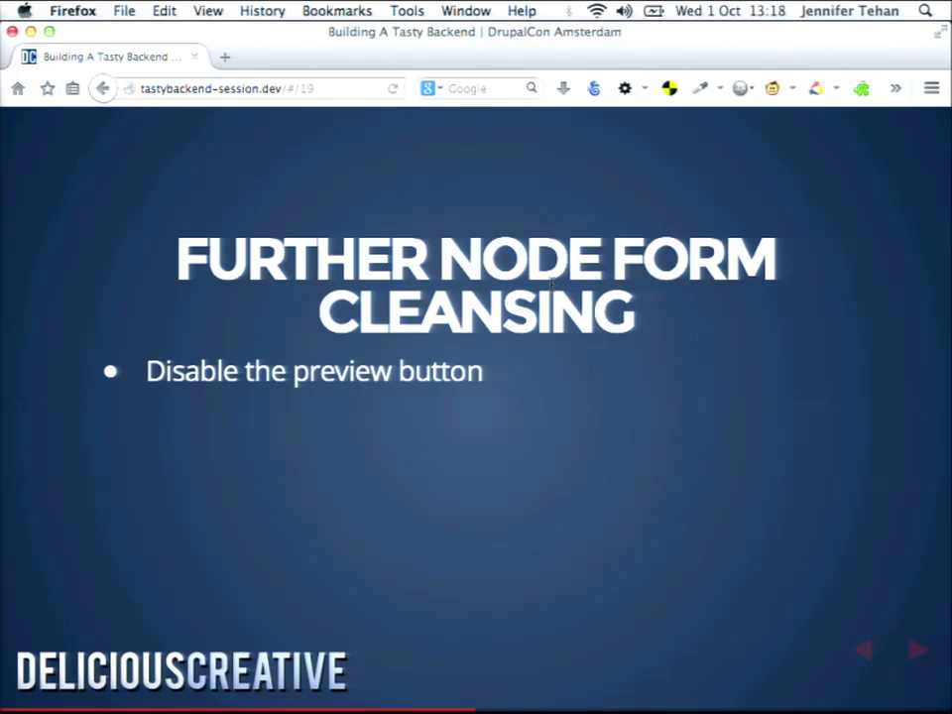
key("Right")
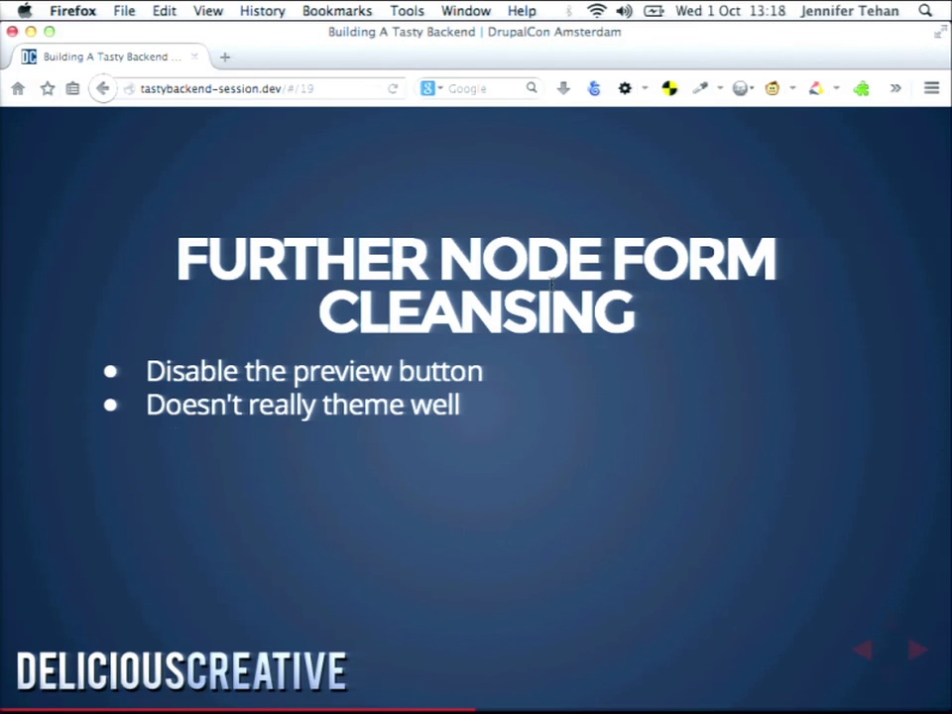
key("Right")
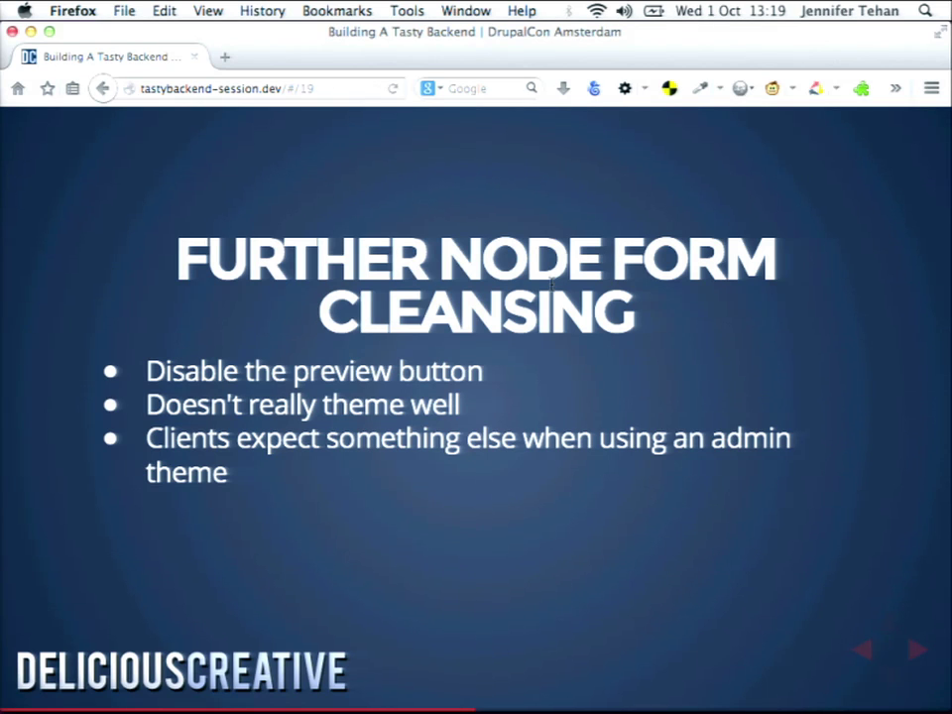
key("Right")
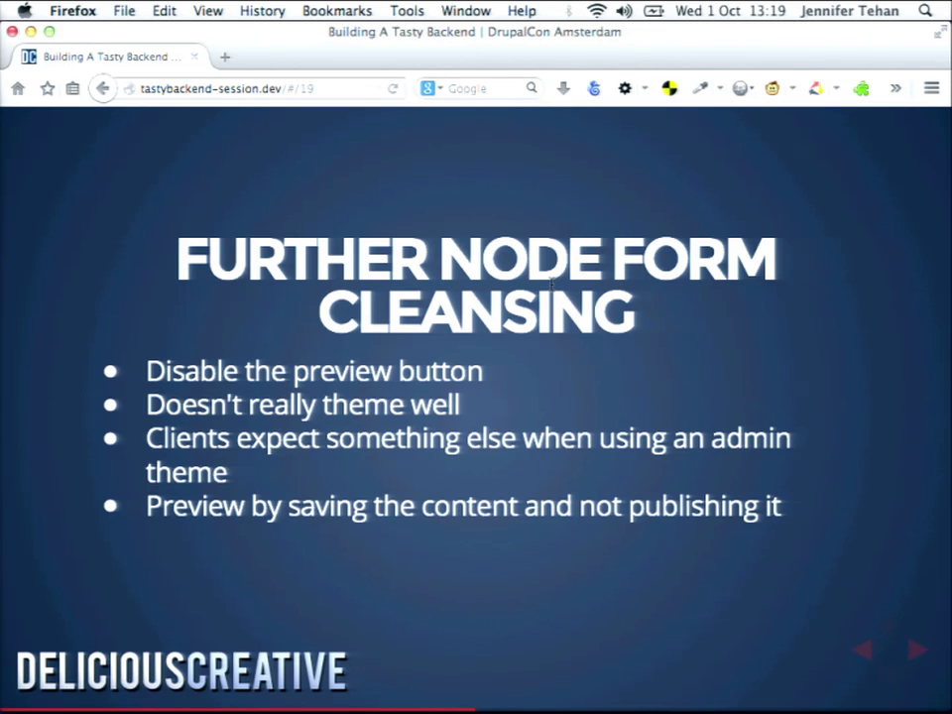
key("Right")
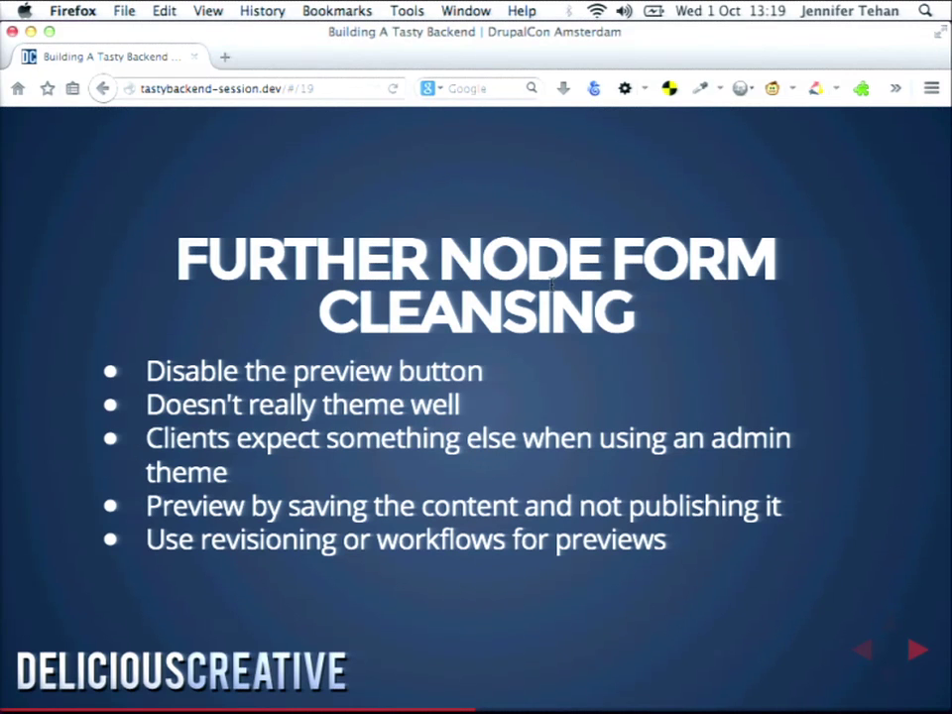
Step: Advance to the Even Further Node Form Cleansing slide and reveal its points through Rules/Rules Forms Support
key("Right")
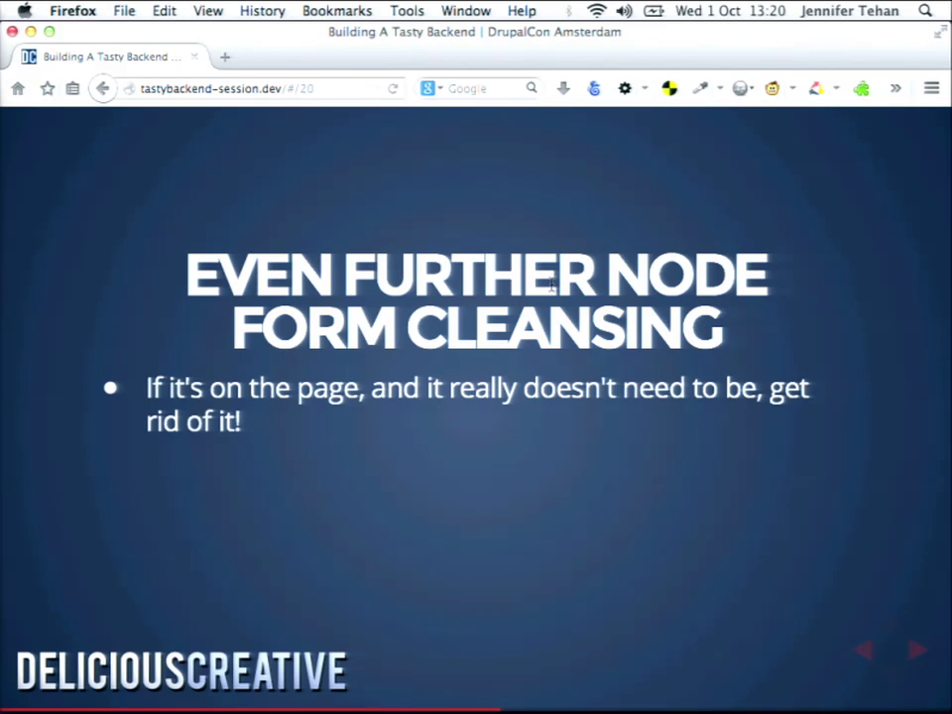
key("Right")
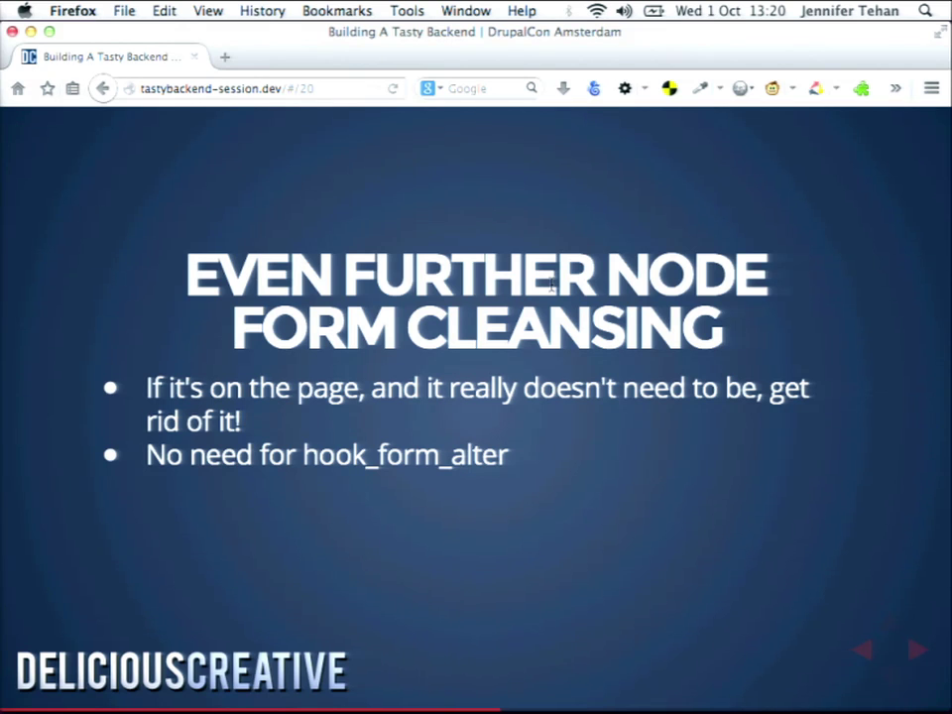
key("Right")
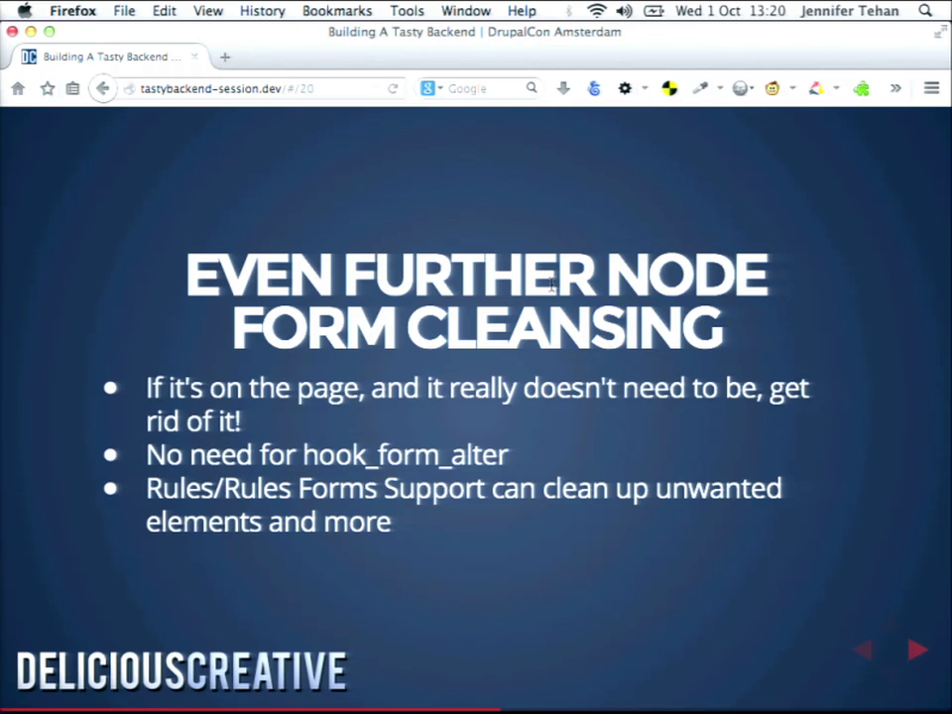
Step: Advance to the Not Just Content slide and reveal its Commerce Products, Custom Entities (ECK) and user interaction points
key("Right")
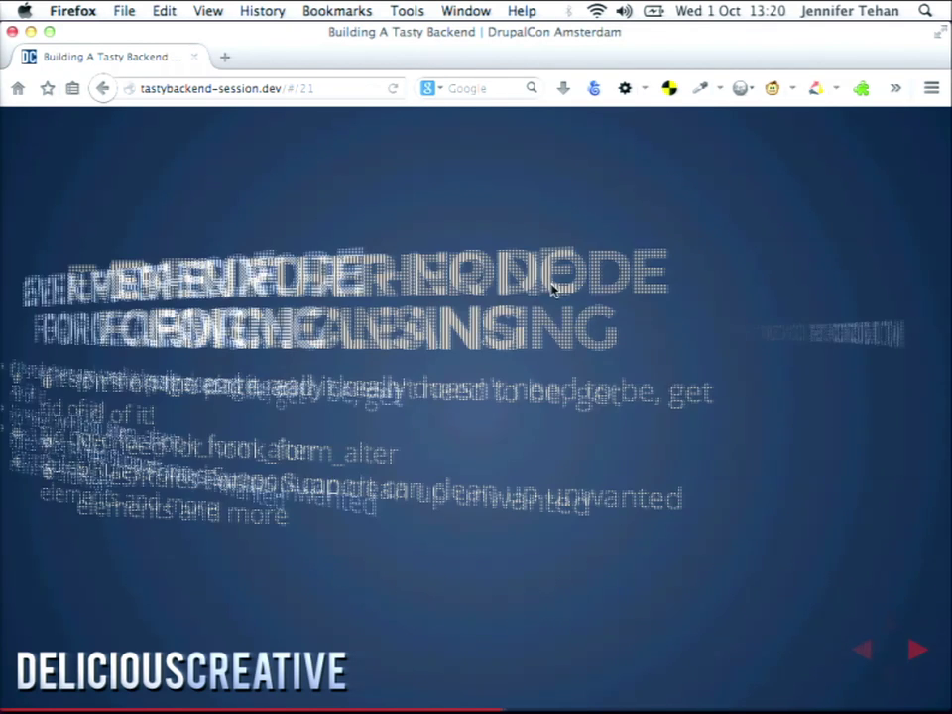
key("Right")
key("Right")
key("Right")
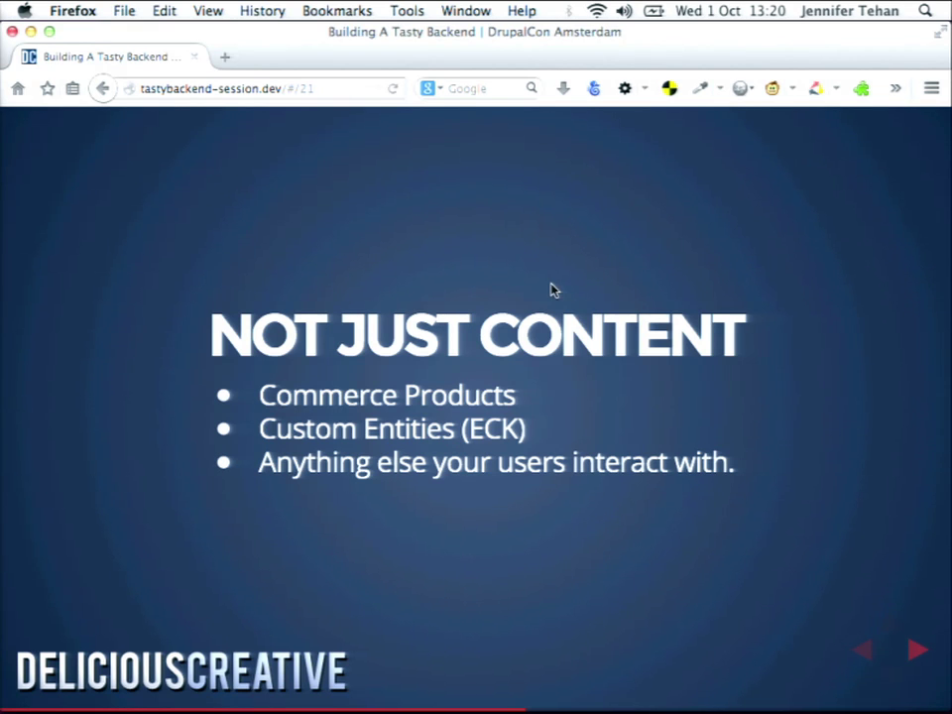
Step: Switch to the form demos and examine the Product Information fields of Mazak Media Service's Combo Product form
key("super+grave")
left_click(811, 57)
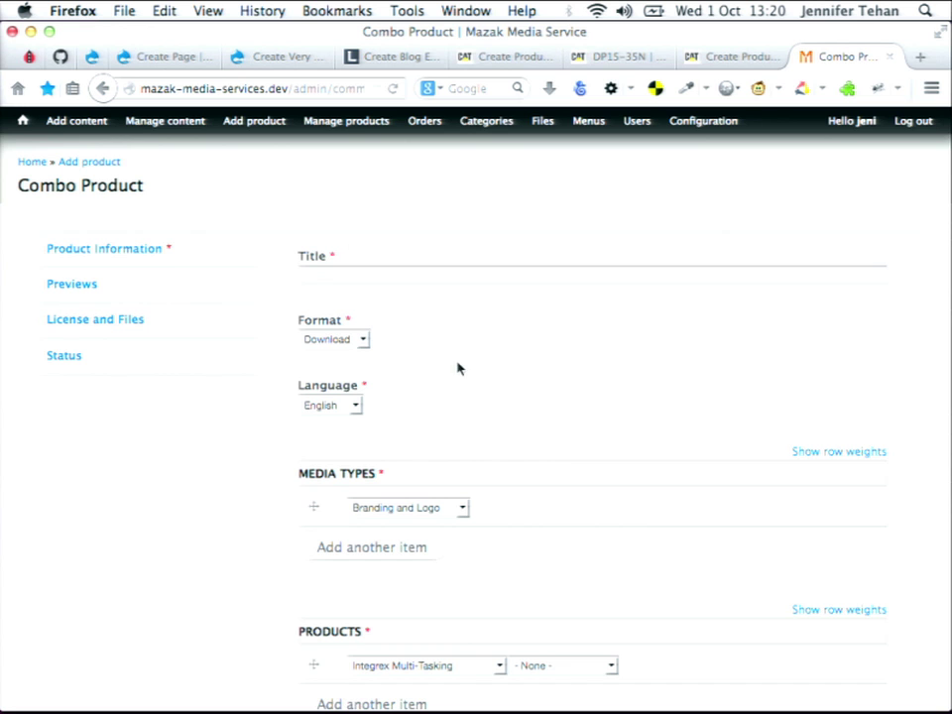
scroll(457, 392, "down", 5)
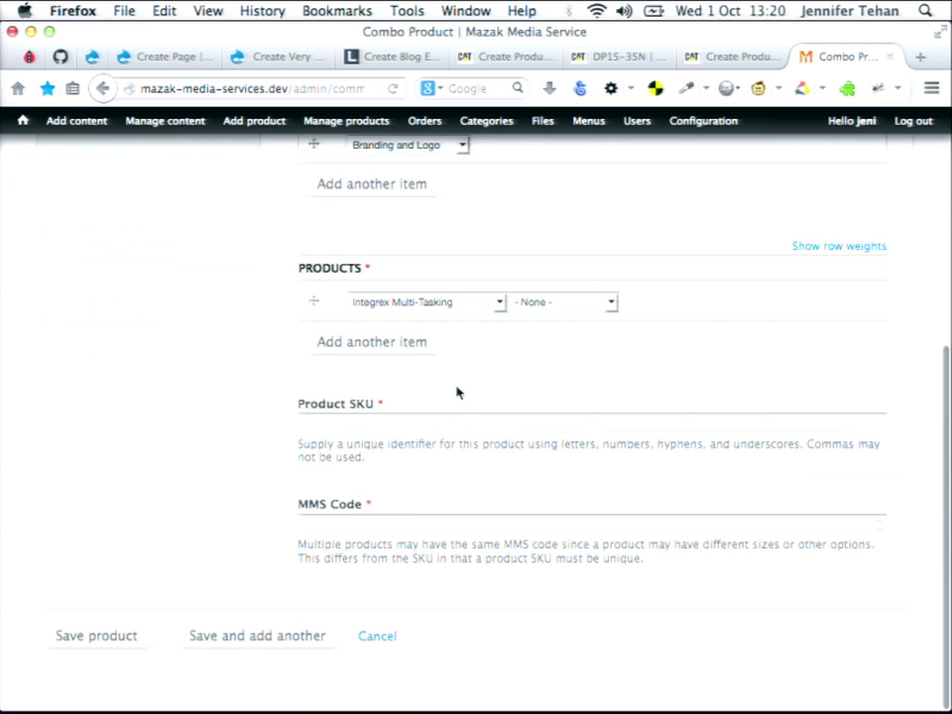
scroll(457, 396, "up", 5)
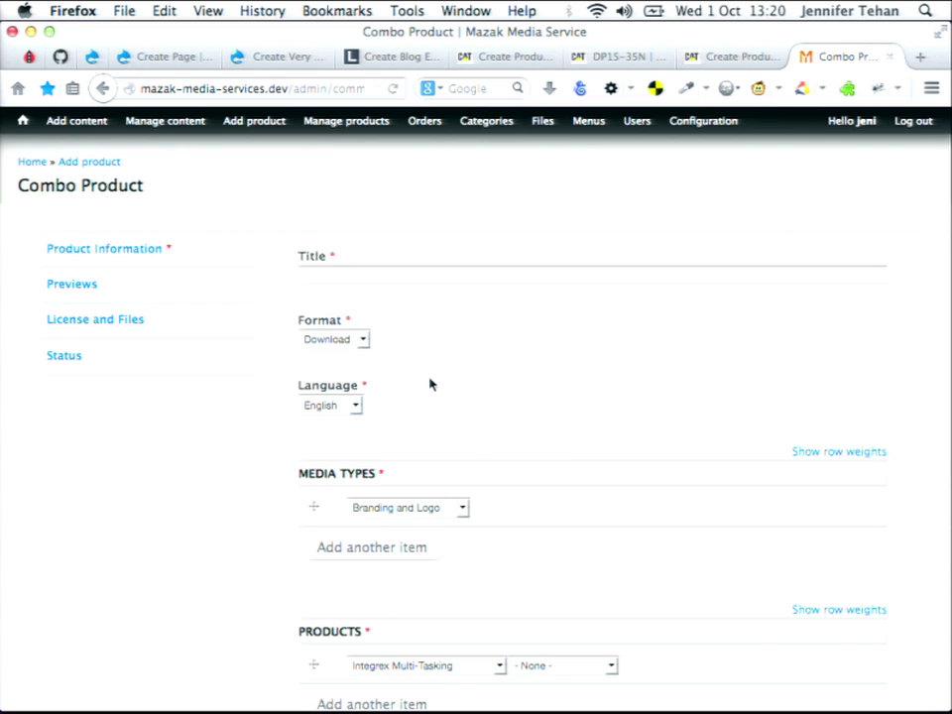
scroll(431, 384, "down", 3)
scroll(297, 357, "up", 3)
Step: View the Combo Product form's Previews, License and Files, and Status groups, and return to Product Information
left_click(219, 293)
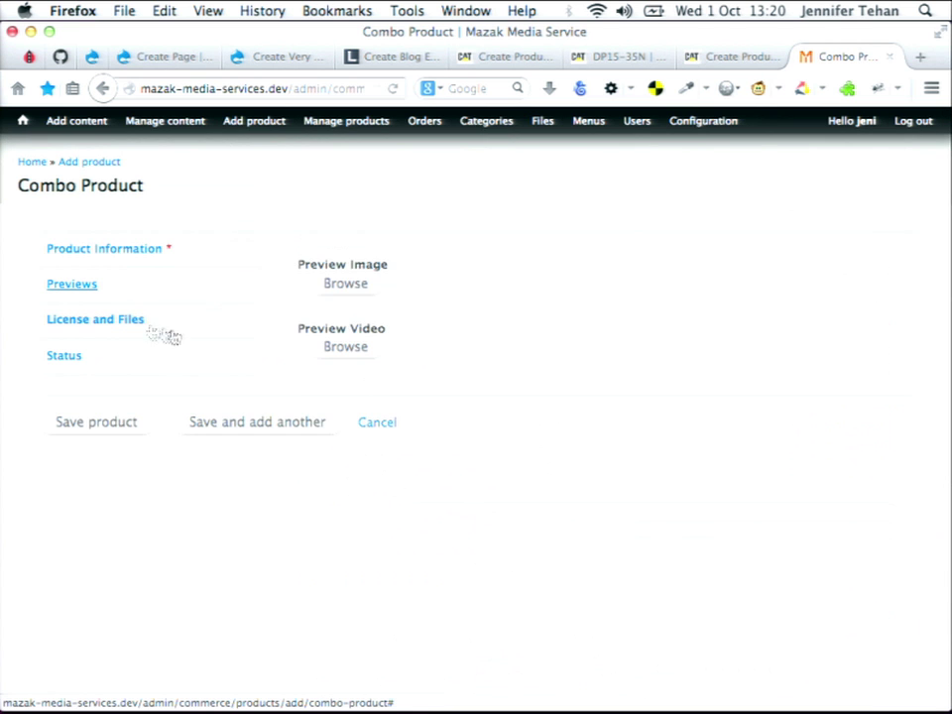
left_click(174, 325)
left_click(119, 355)
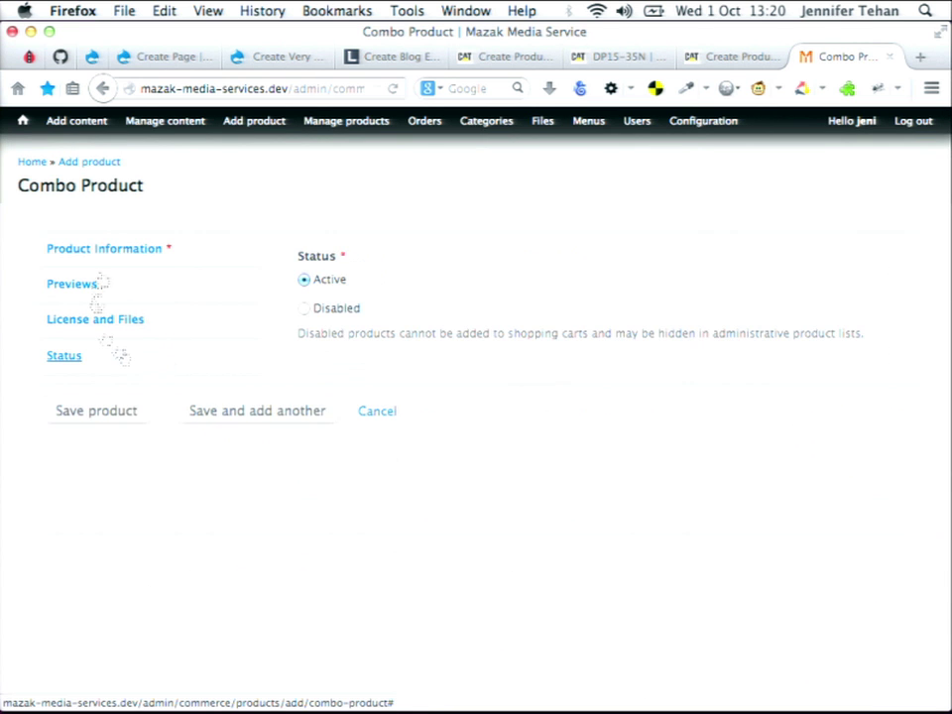
left_click(159, 253)
Step: Set the combo product's Format to Printed and try Enter custom quantities in the Quantity group before restoring Choose from a Quantity Option Set
left_click(352, 340)
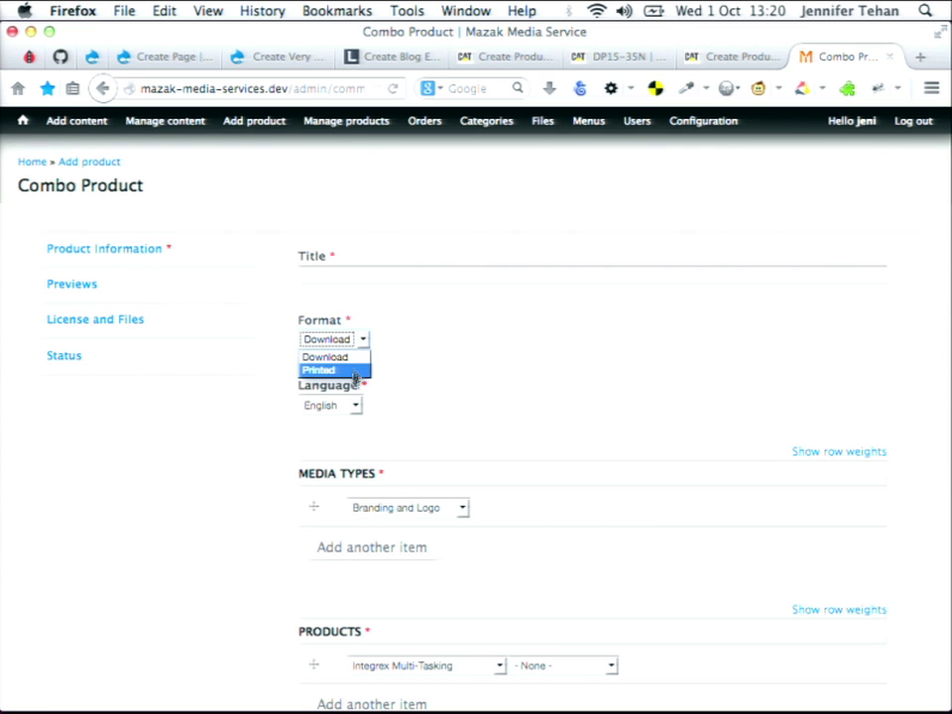
left_click(346, 371)
left_click(238, 328)
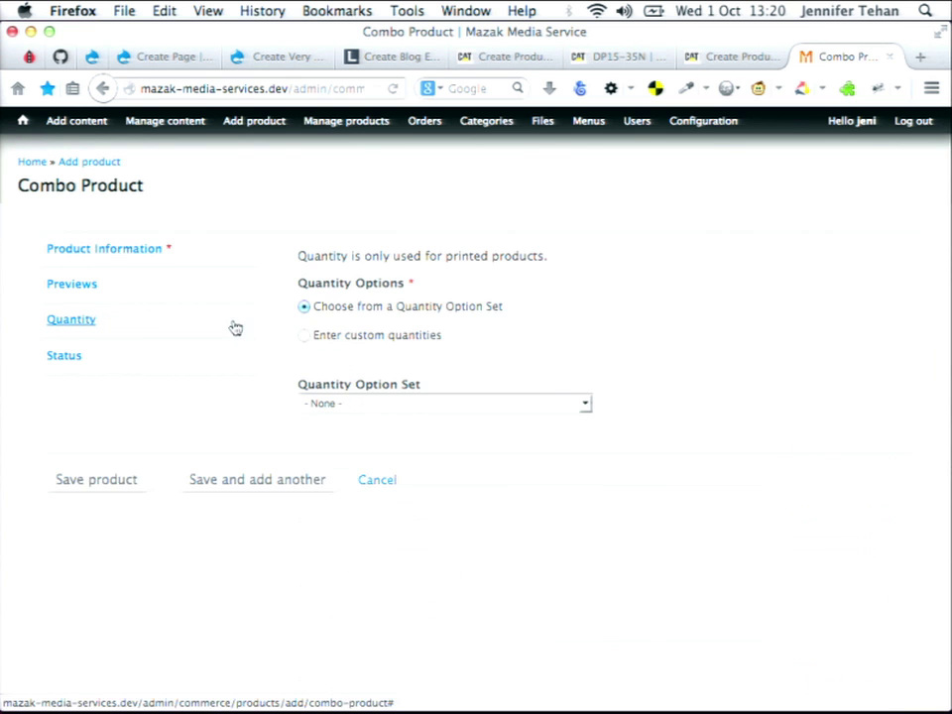
left_click(378, 340)
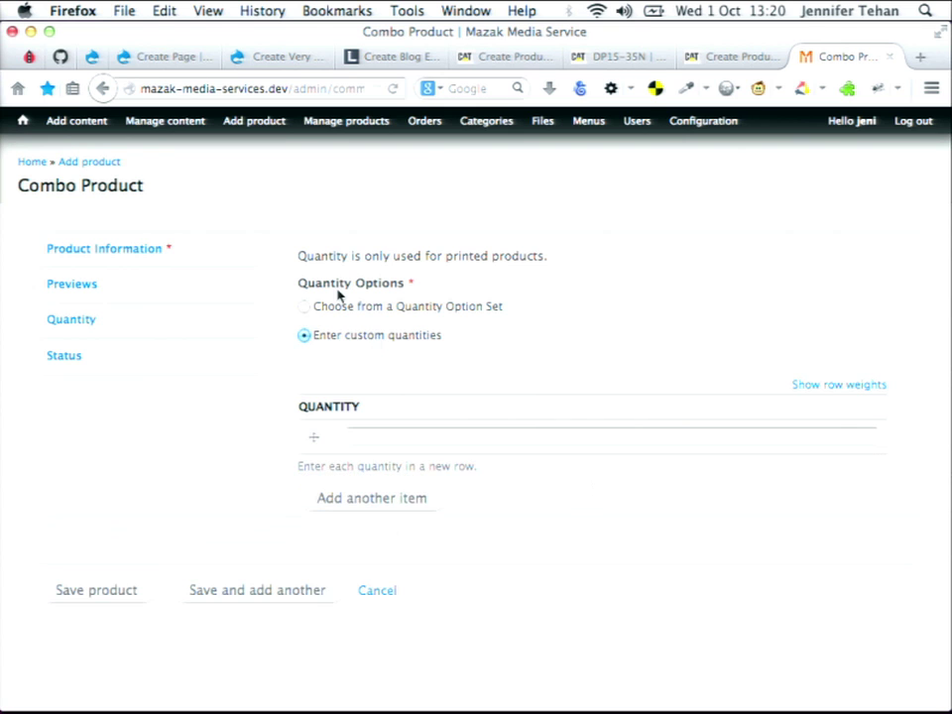
left_click(303, 306)
left_click(212, 251)
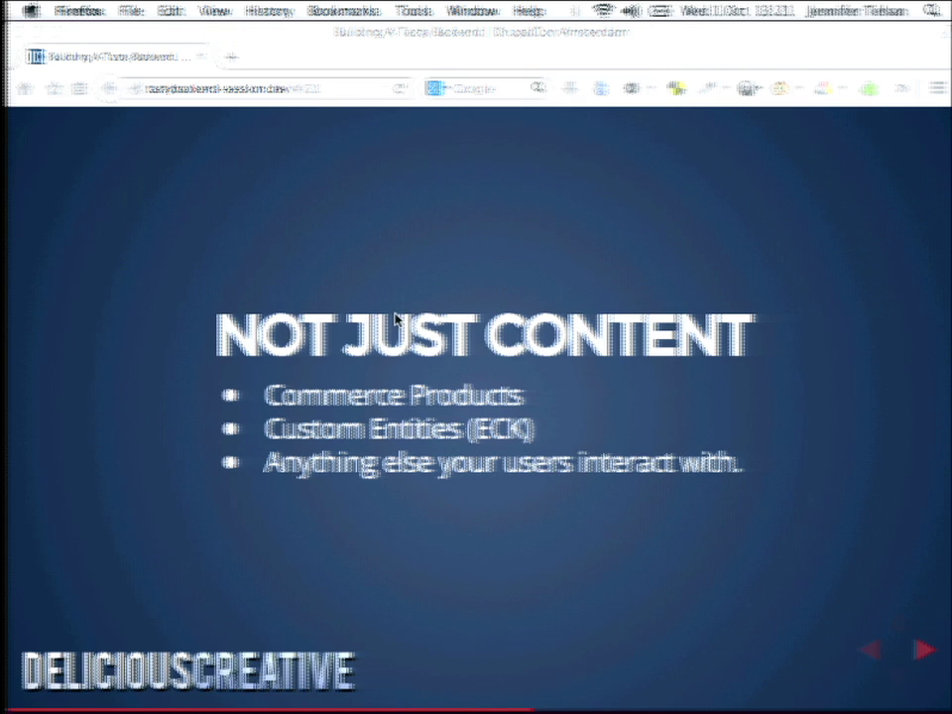
Step: Return to the presentation, advance to the Managing Content slide and reveal its point about the default content page
key("Right")
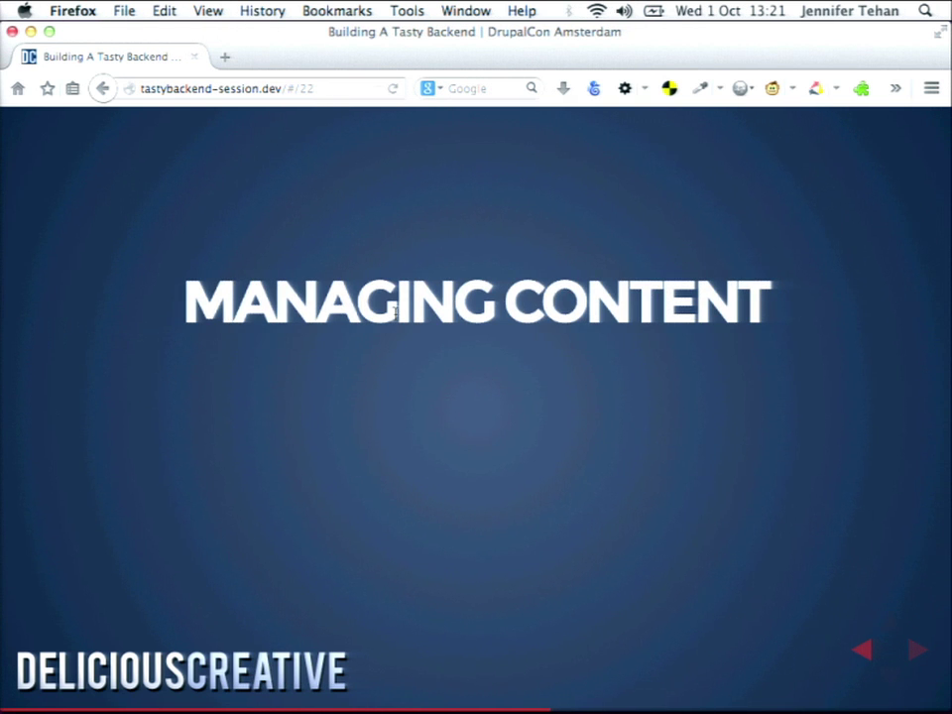
key("Right")
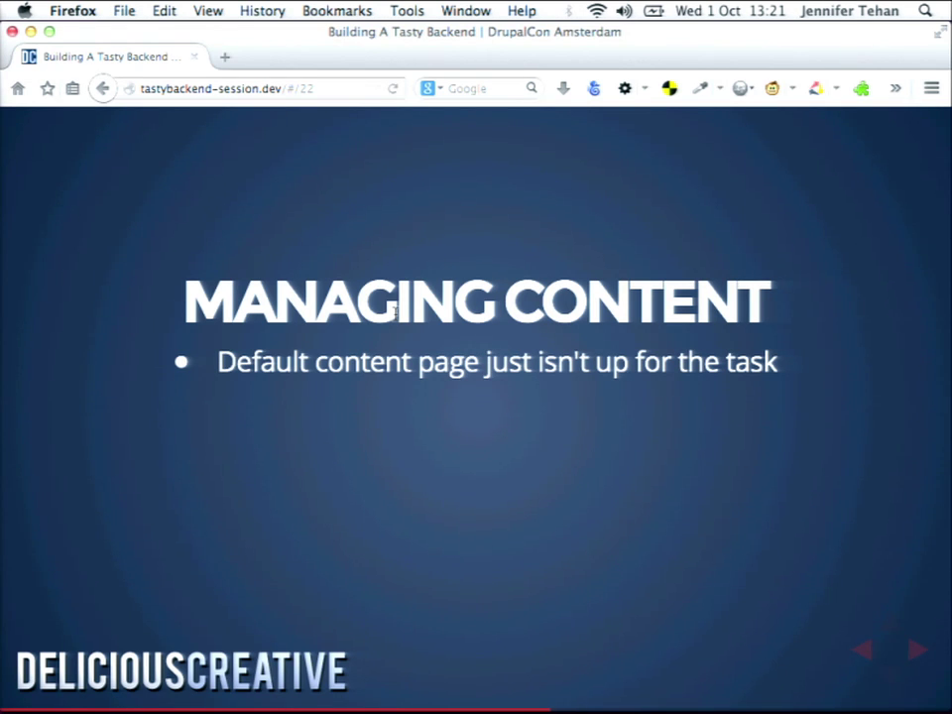
Step: Switch to Safari and examine the default Content administration page of the Tasty Backend Profile site, including its filters and content list
key("super+Tab")
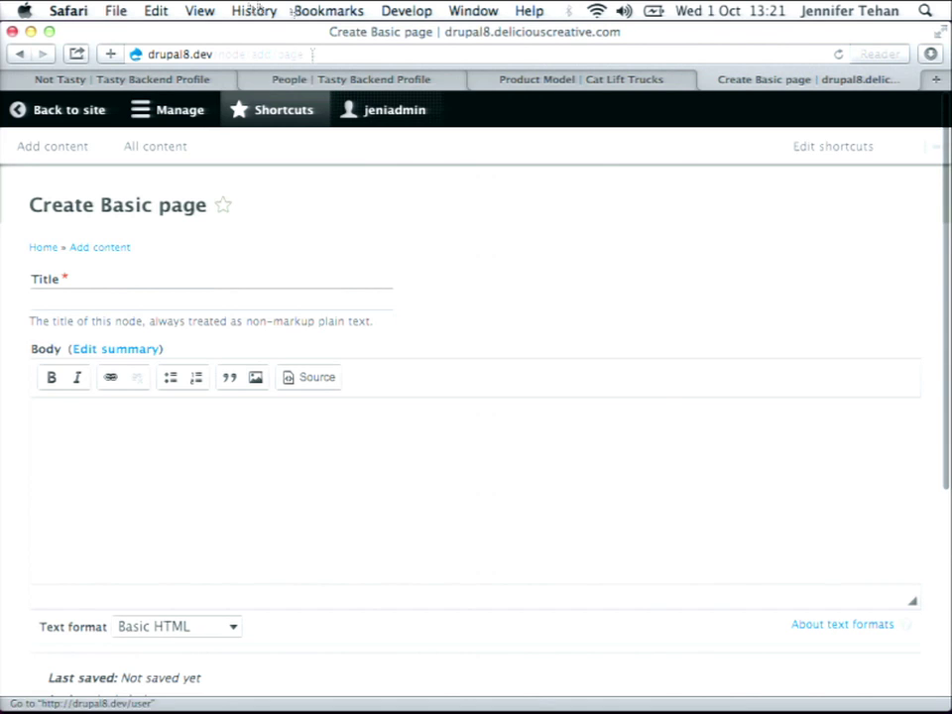
left_click(158, 78)
left_click(54, 107)
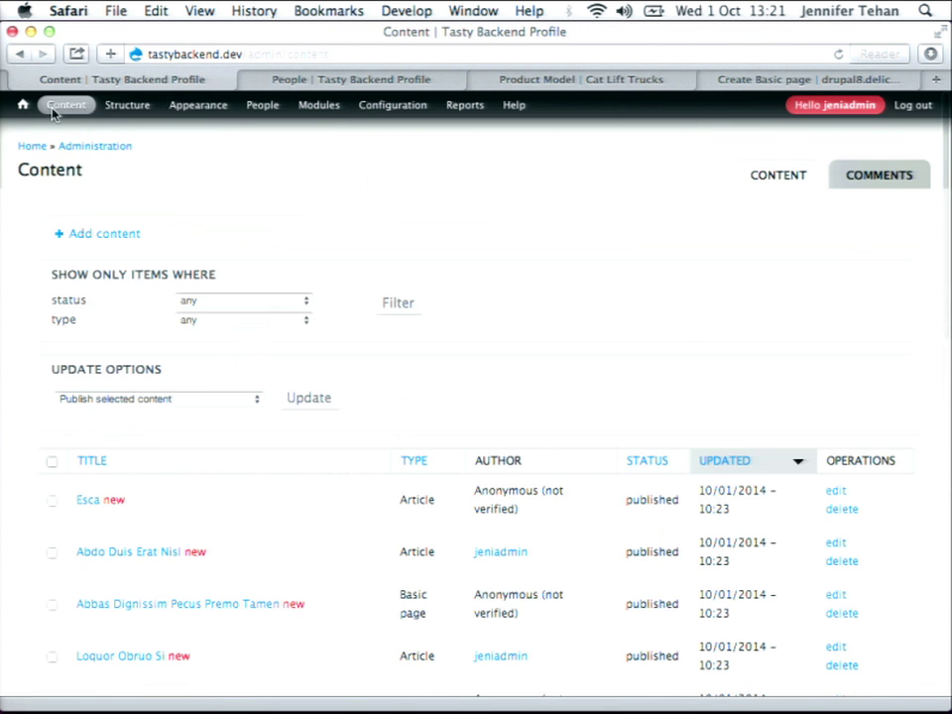
scroll(298, 544, "down", 5)
scroll(297, 544, "up", 5)
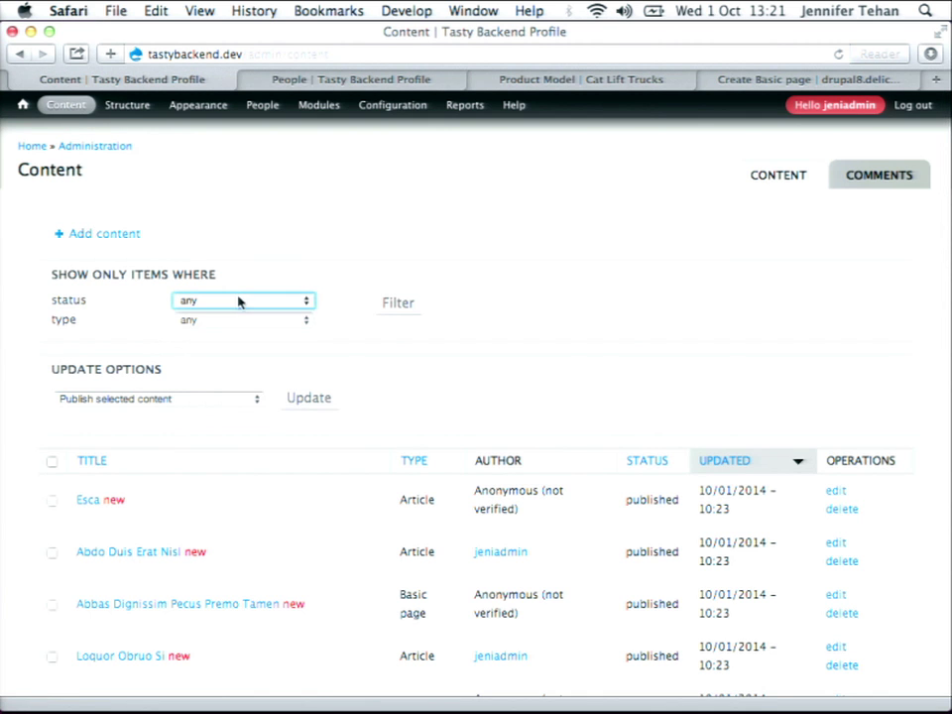
scroll(493, 428, "down", 3)
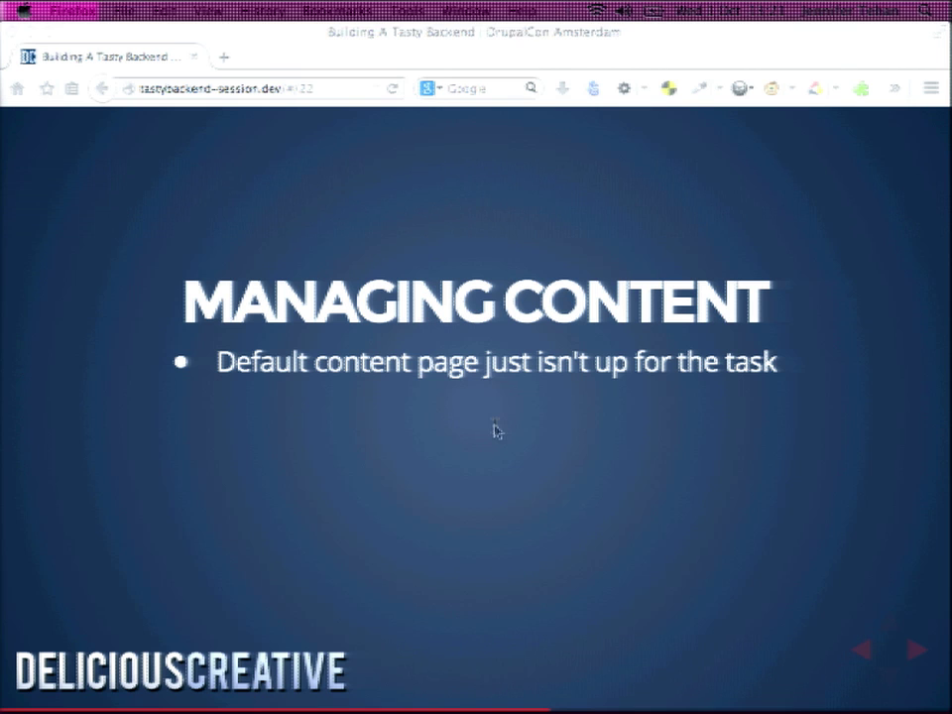
Step: Reveal the remaining Managing Content points in the Firefox presentation, through the Views Bulk Operations link
key("Right")
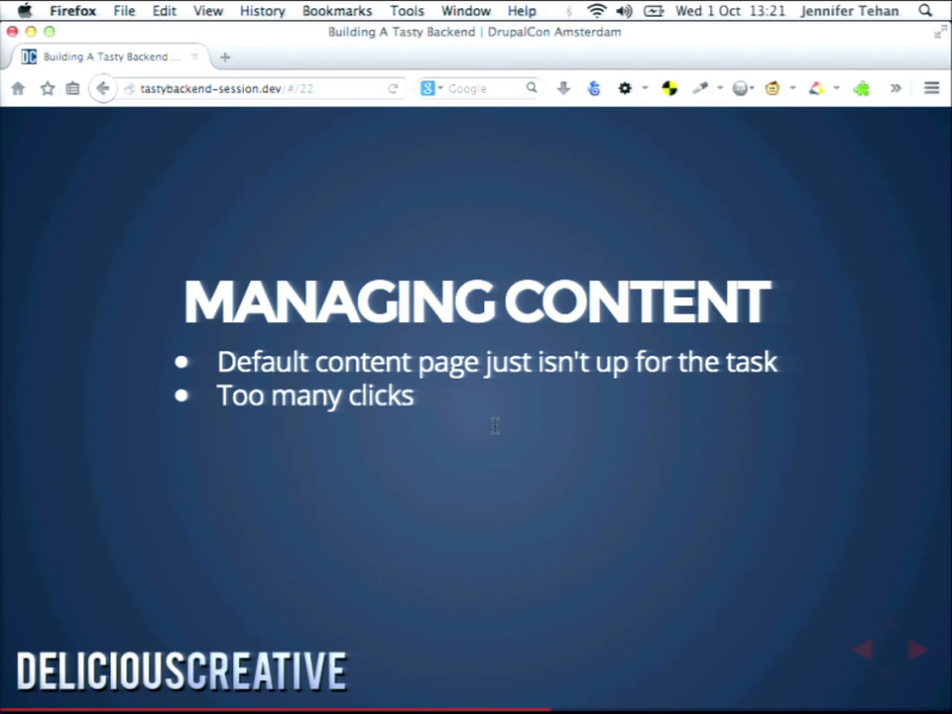
key("Right")
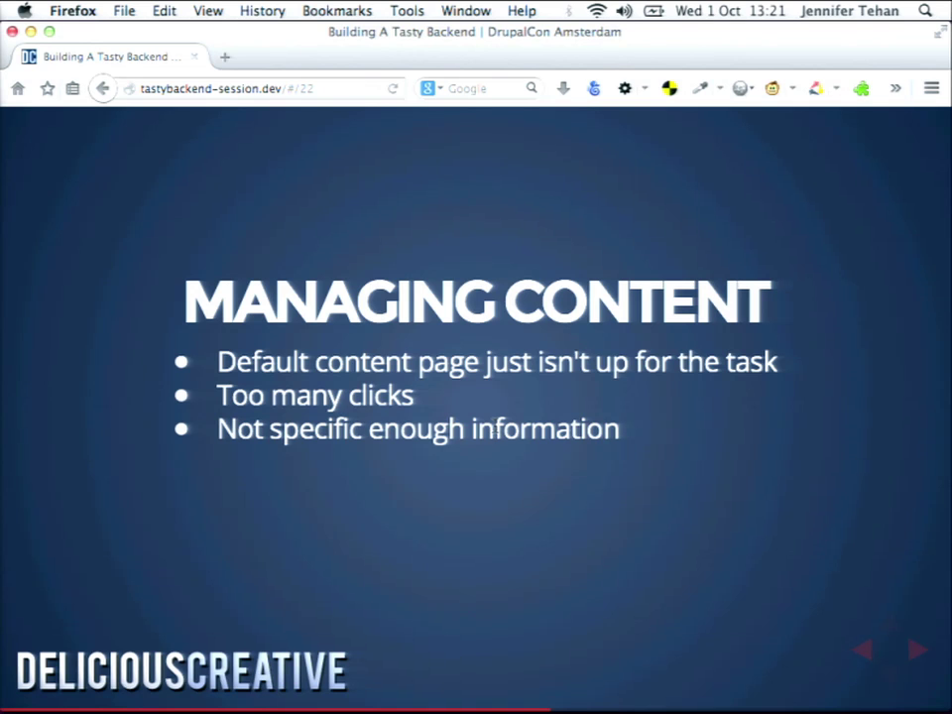
key("Right")
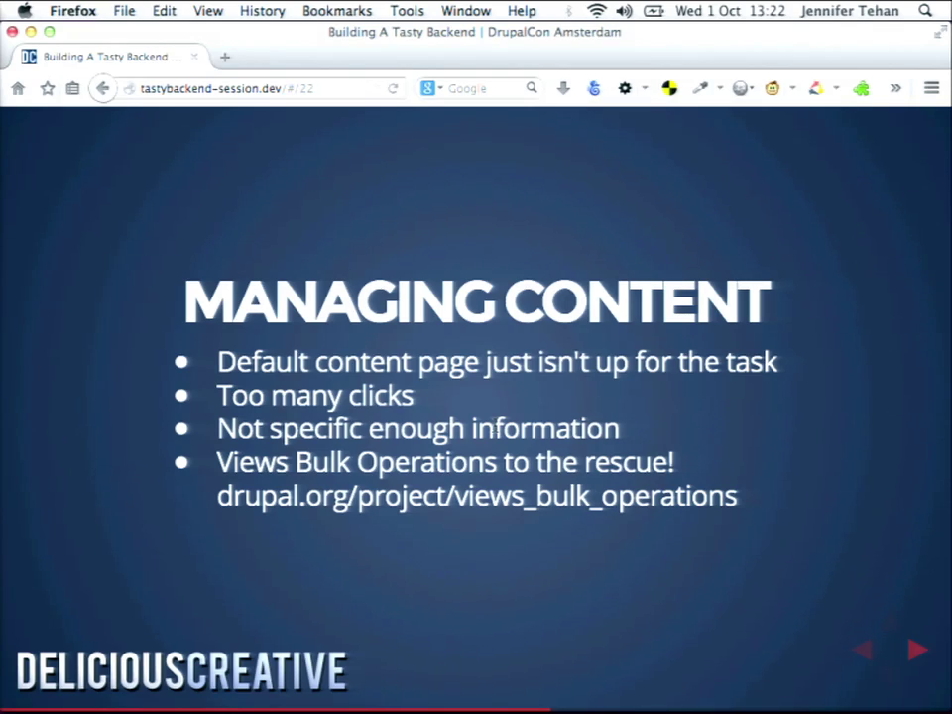
Step: Check the Content list in Safari again and return to Firefox to reveal the first point of the You Down With VBO? slide
key("super+Tab")
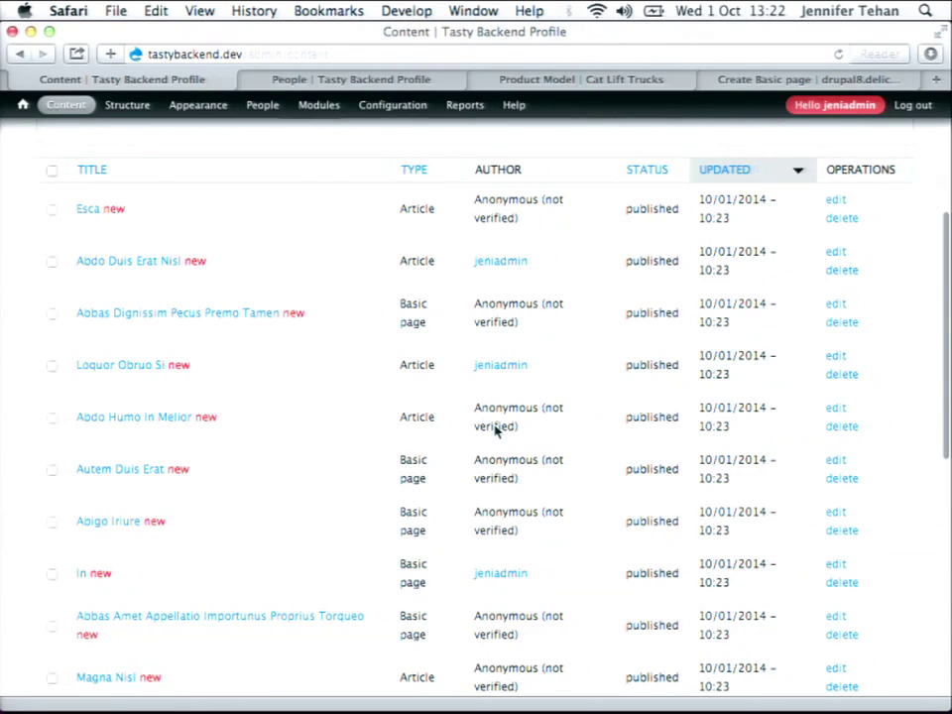
key("super+Tab")
key("Right")
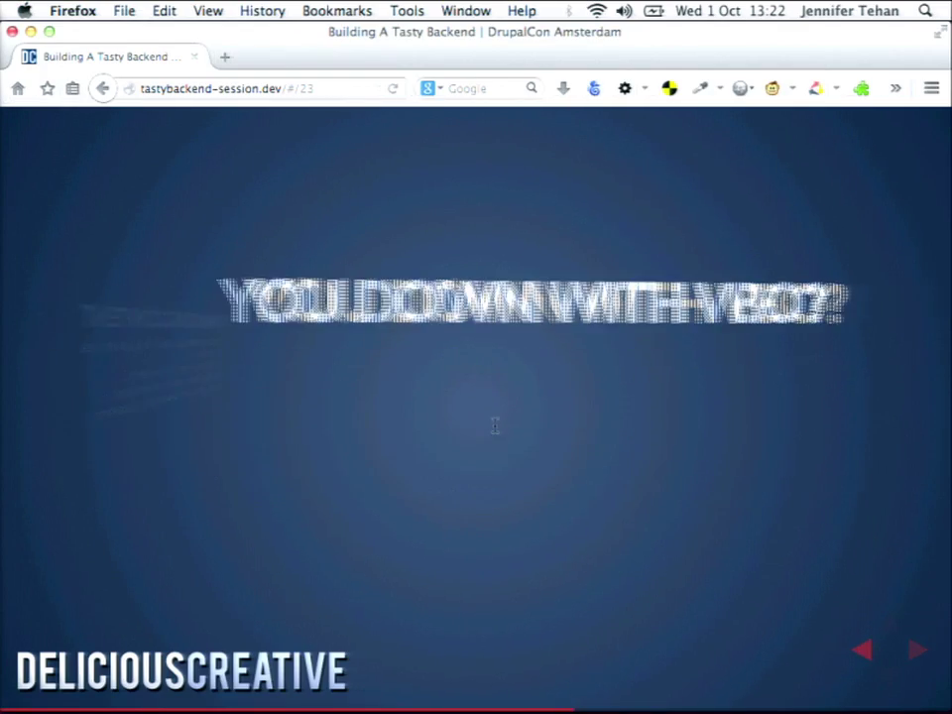
key("Right")
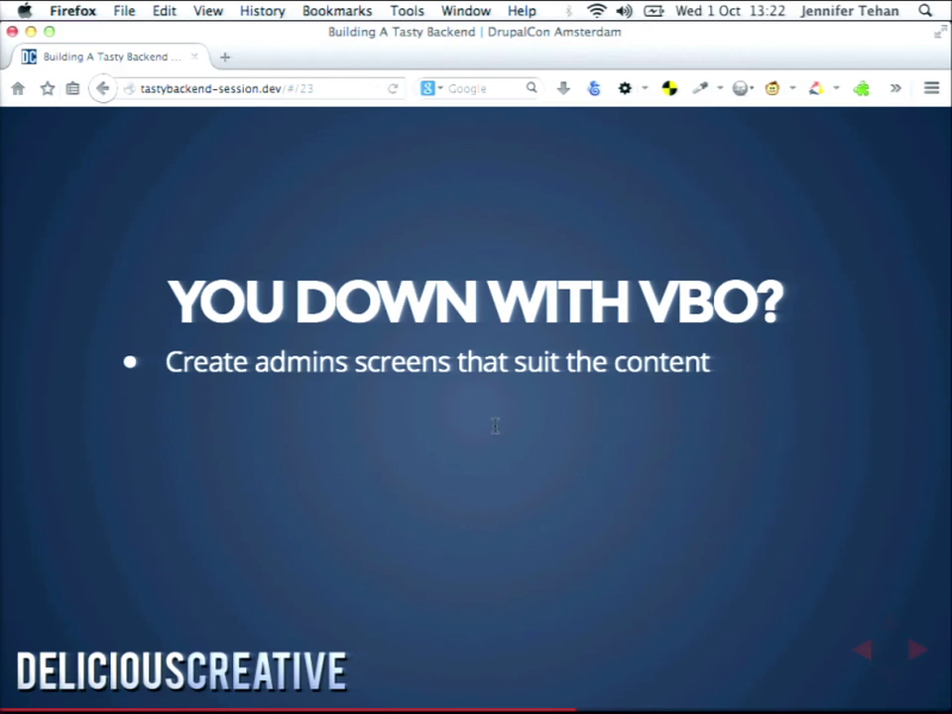
Step: Open the Manage Product Models page of the Cat Lift Trucks site in the other Firefox window and examine its filters, operations and model list
key("super+grave")
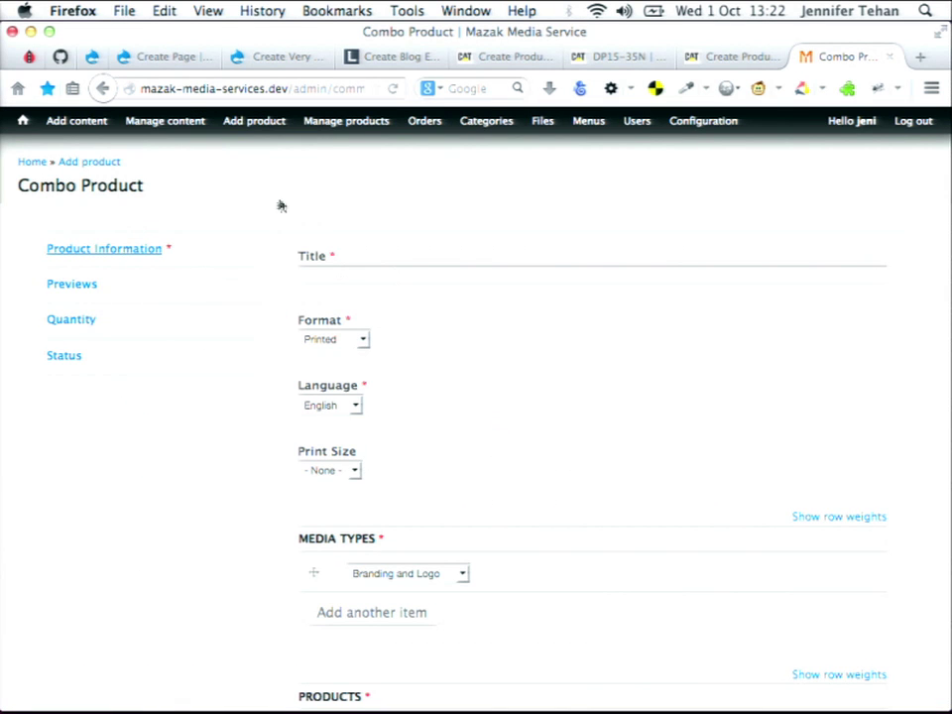
left_click(533, 58)
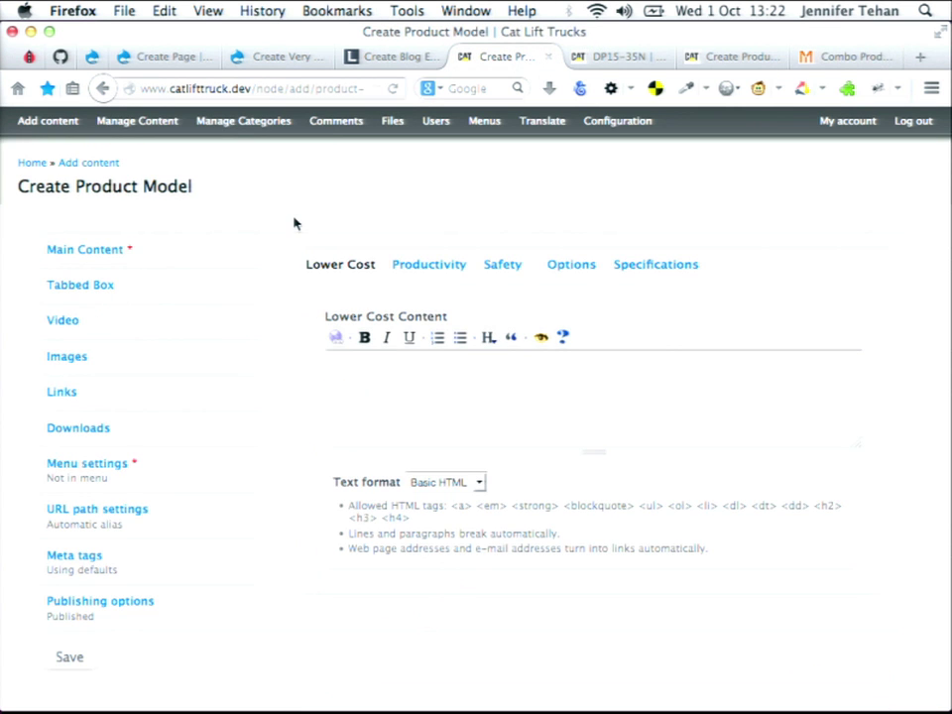
left_click(136, 120)
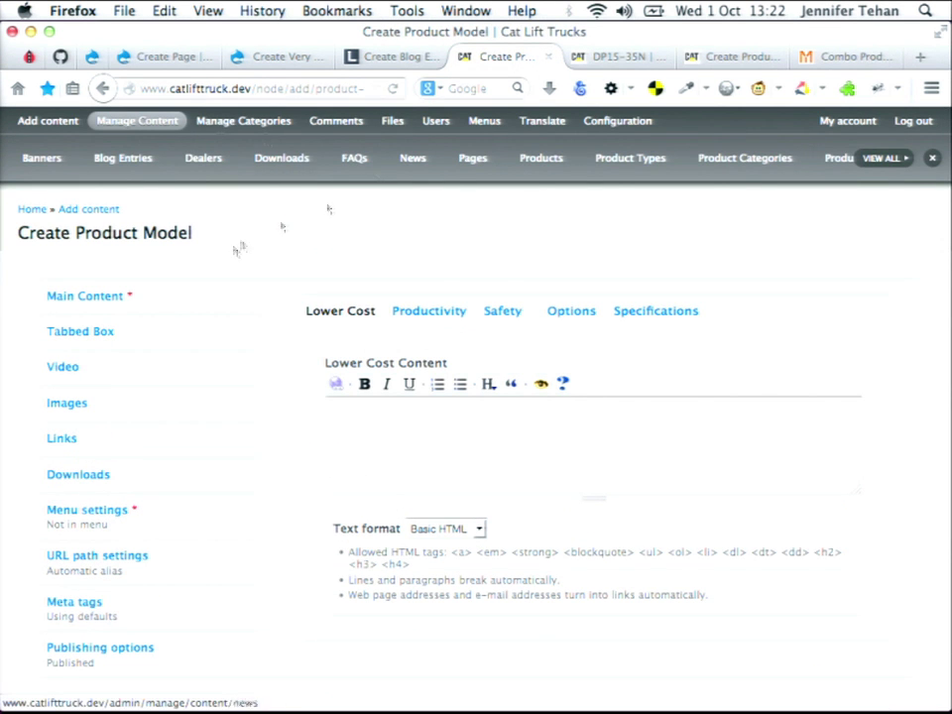
left_click(838, 159)
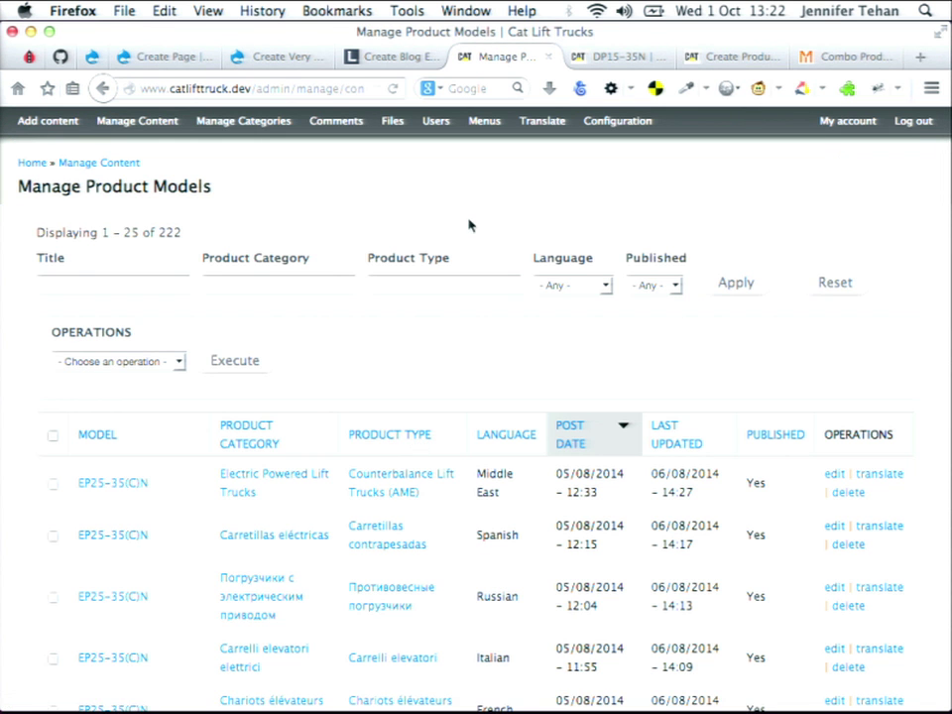
scroll(470, 225, "down", 3)
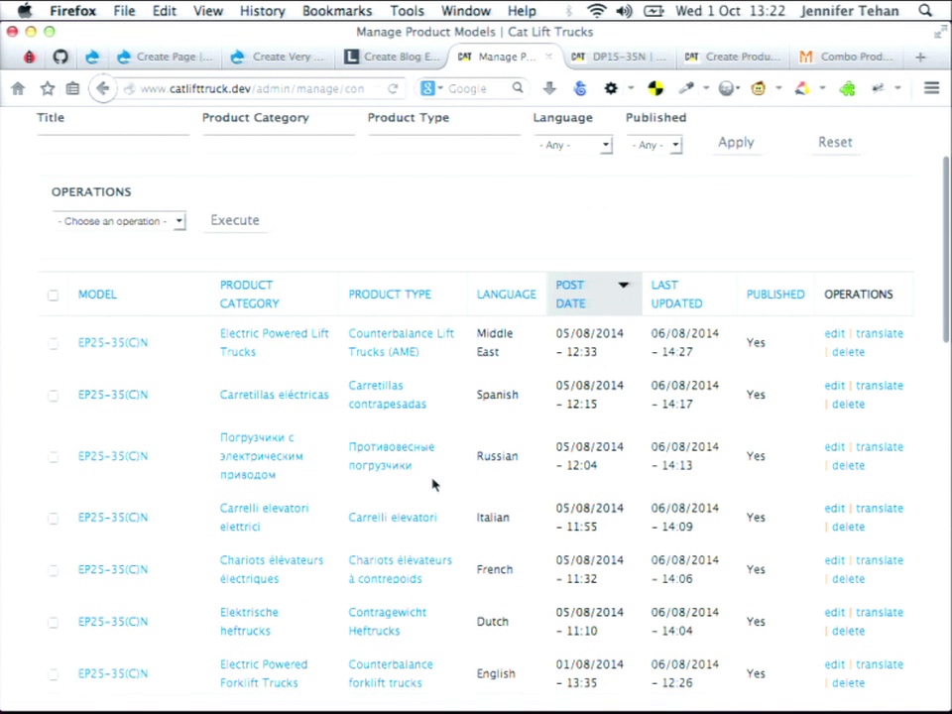
scroll(434, 484, "down", 10)
scroll(432, 484, "down", 4)
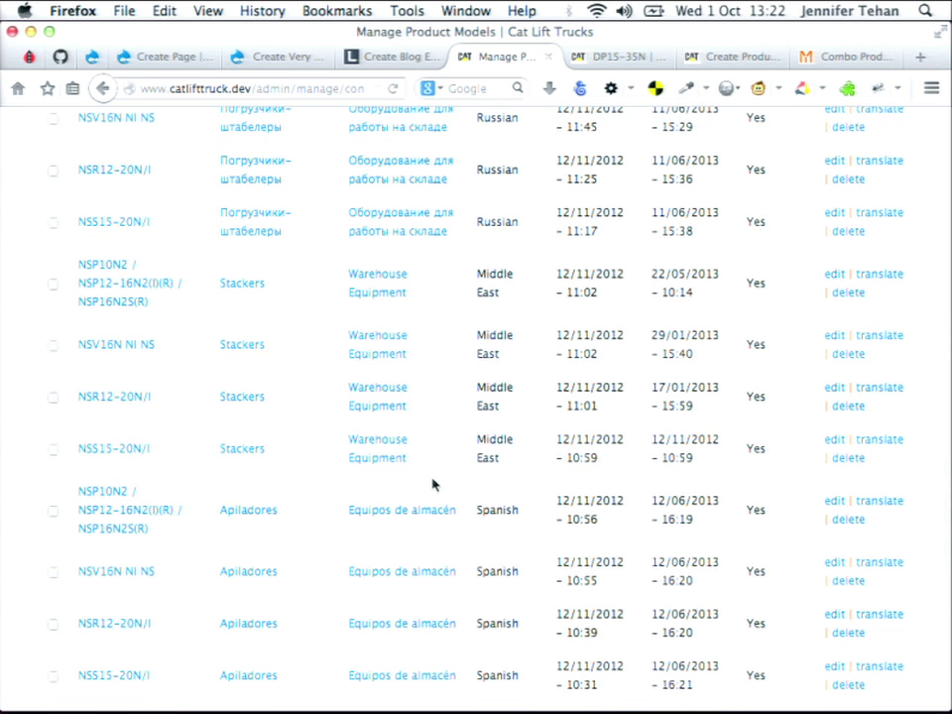
scroll(432, 484, "down", 8)
scroll(432, 484, "up", 15)
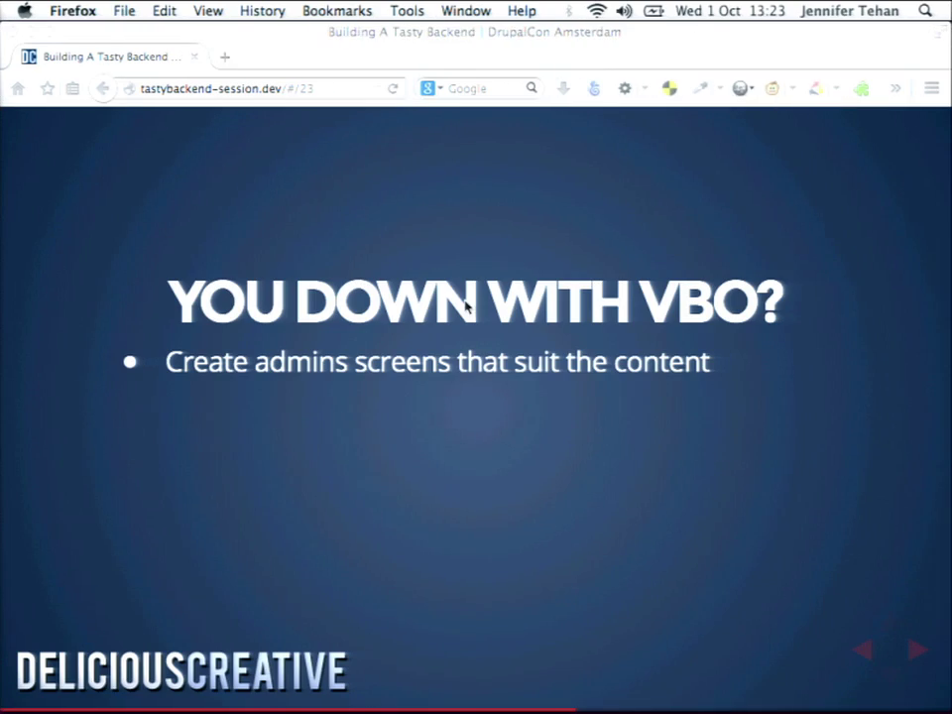
Step: Reveal the remaining points of the You Down With VBO? slide, through Better understanding all around
key("Right")
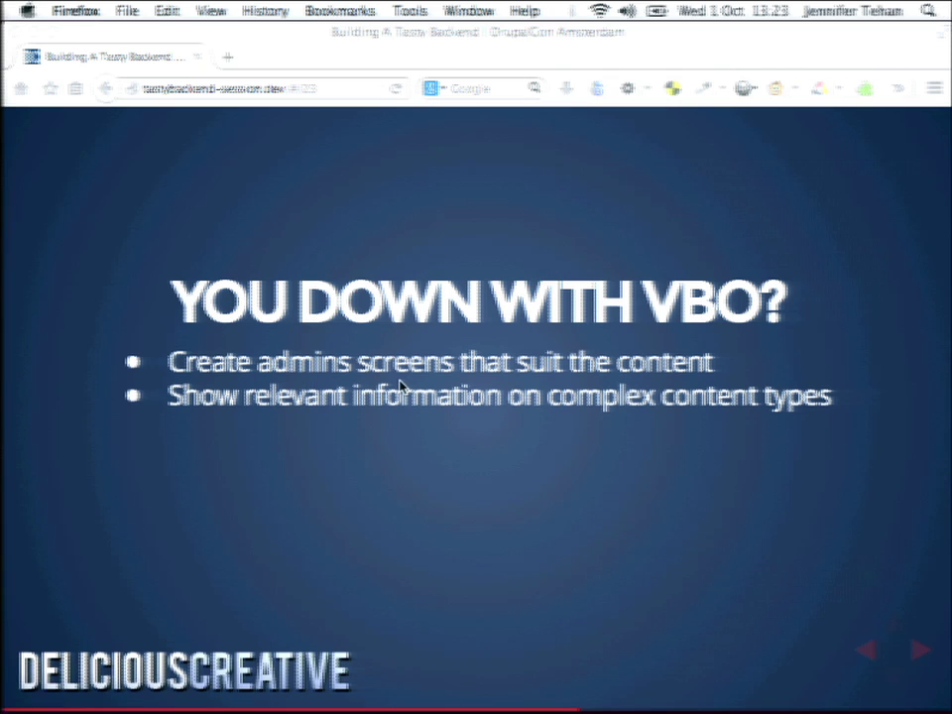
key("Right")
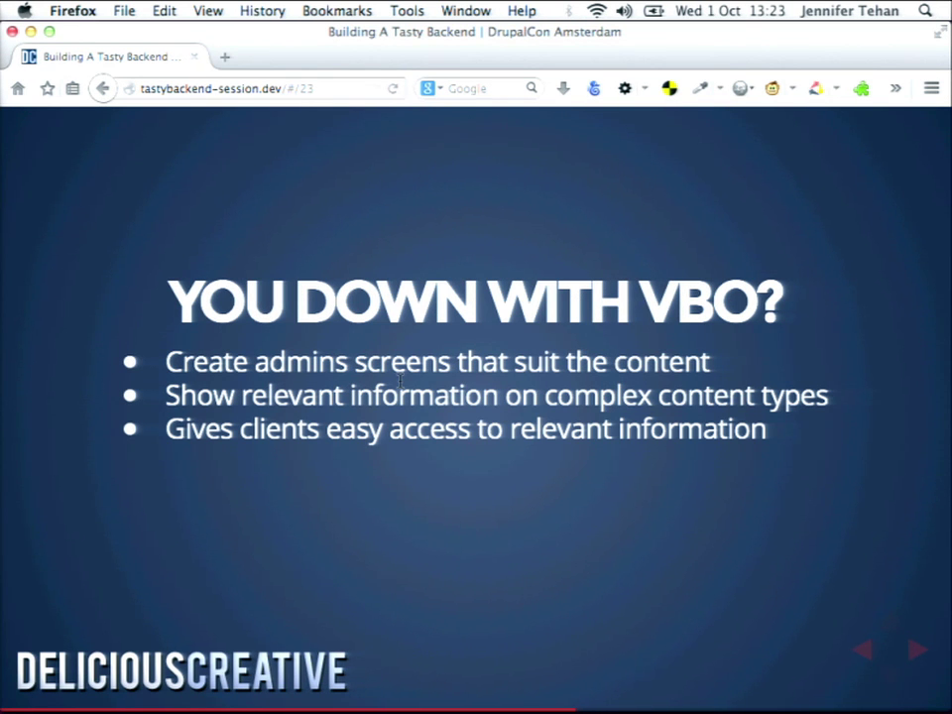
key("Right")
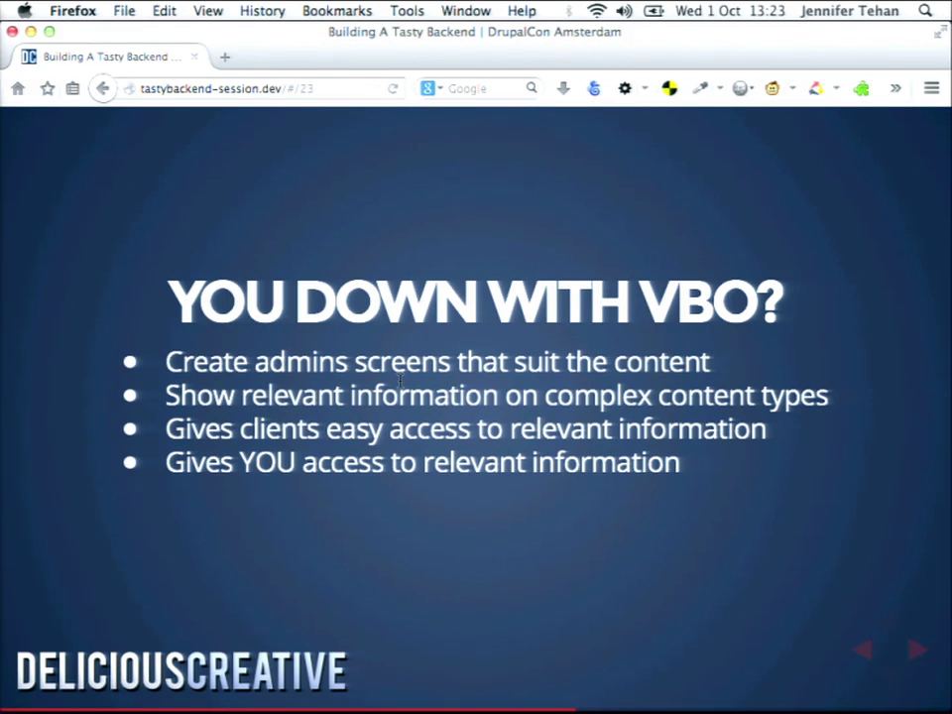
key("super+grave")
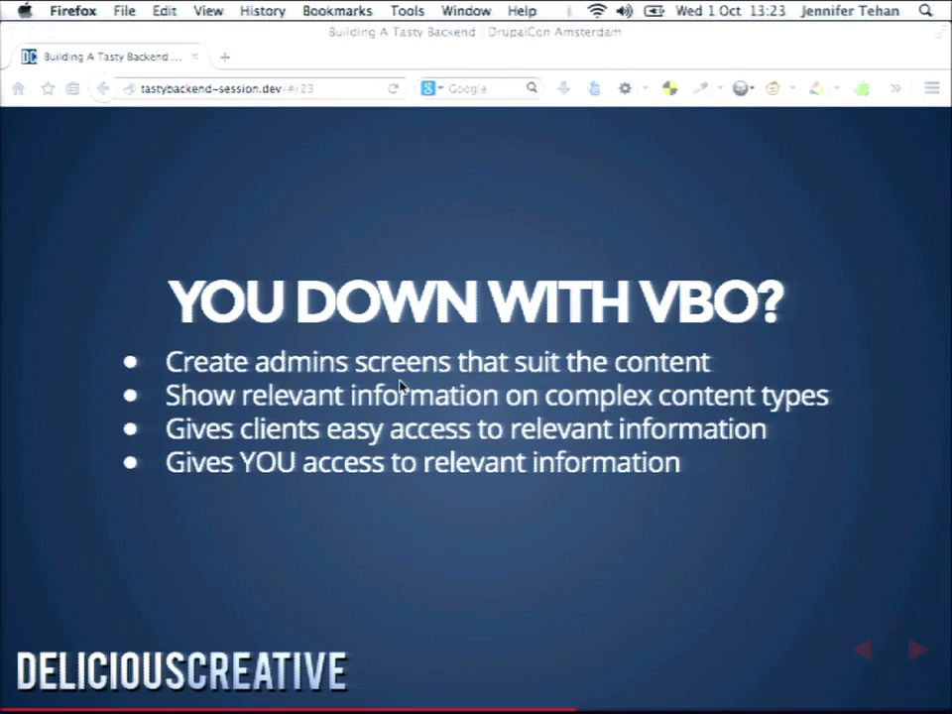
key("Right")
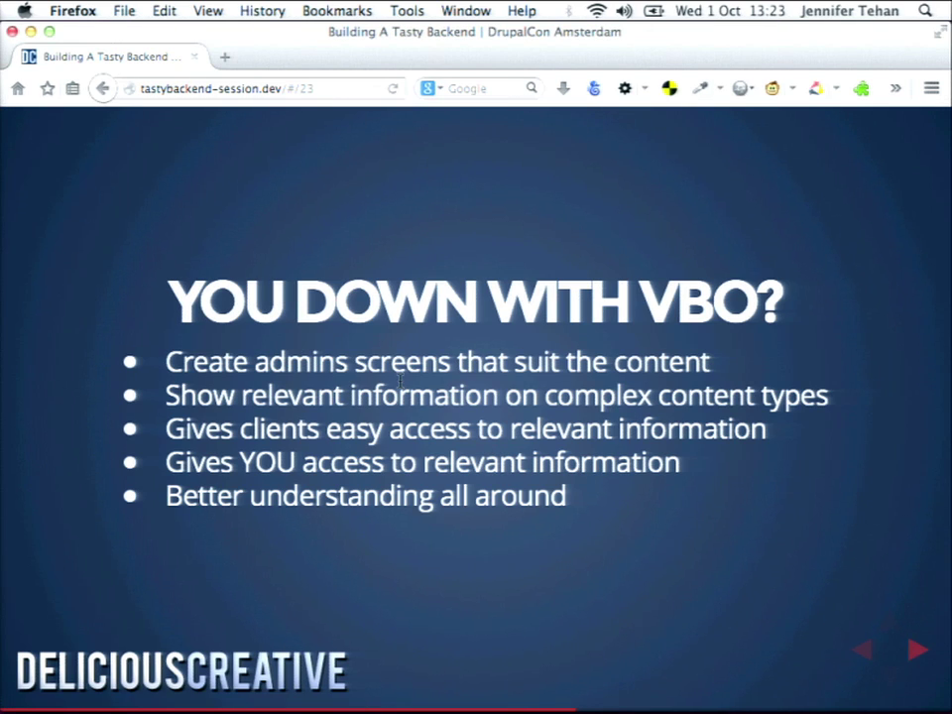
Step: Present the VBO Is Included In Drupal 8 Core slides and reveal the Context Admin point under Where Do These Views Live?
key("Right")
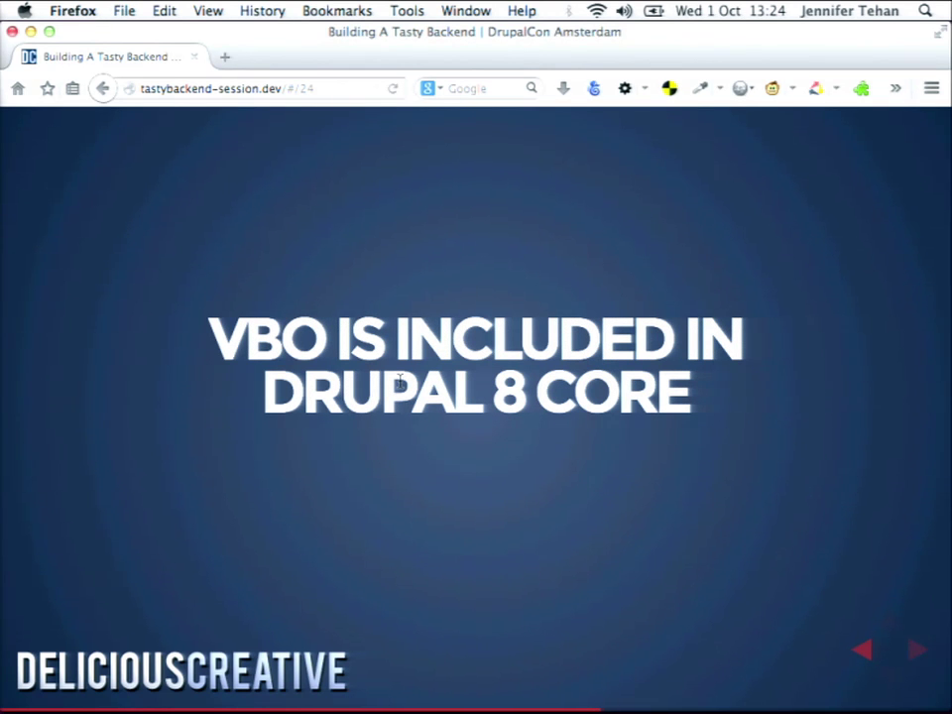
key("Right")
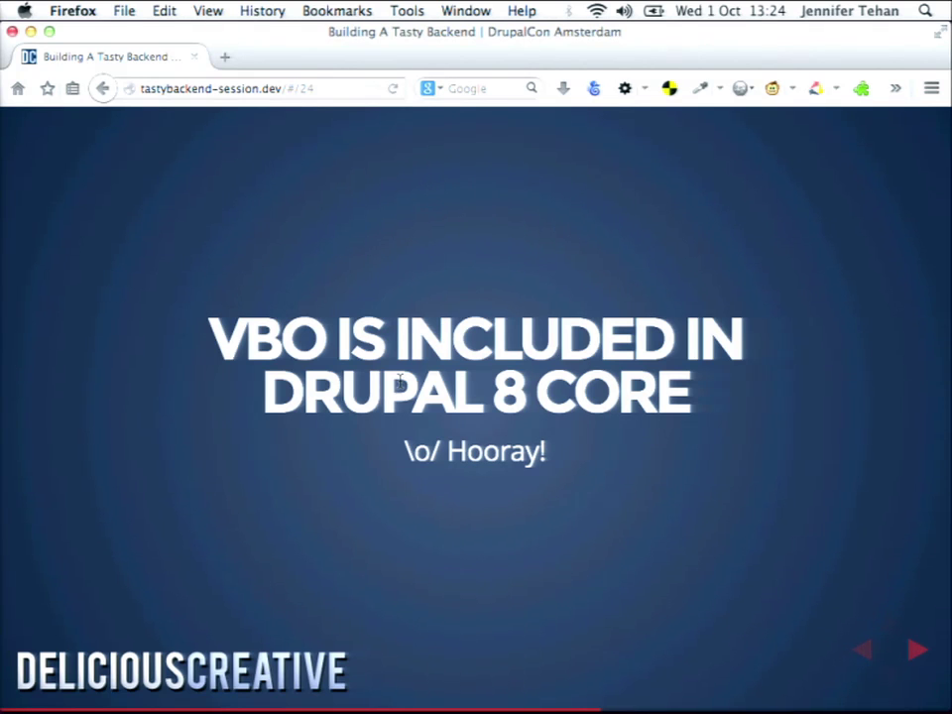
key("Right")
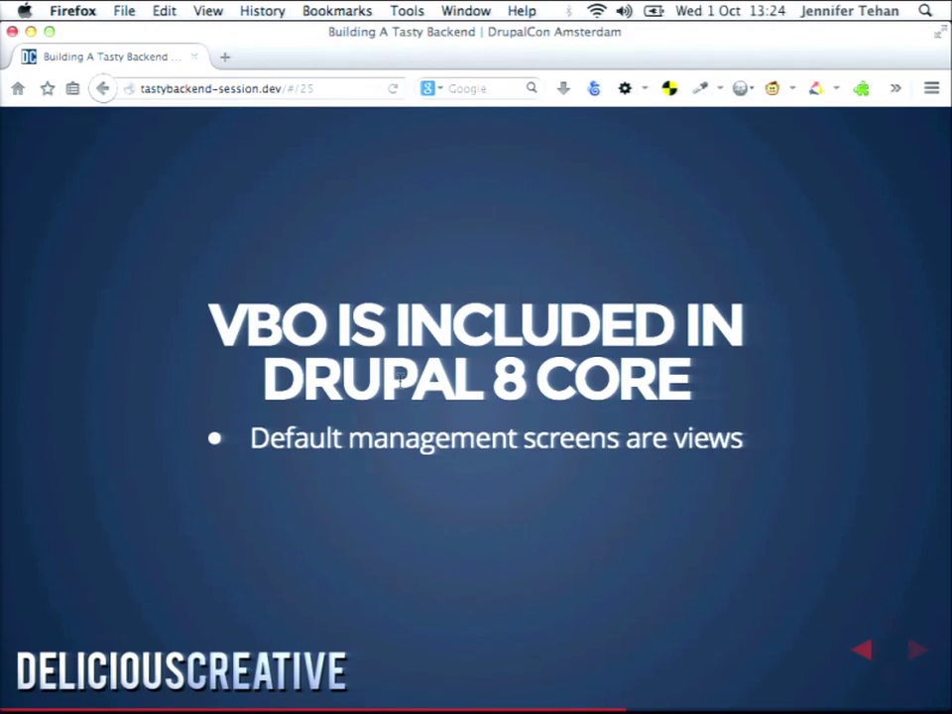
key("Right")
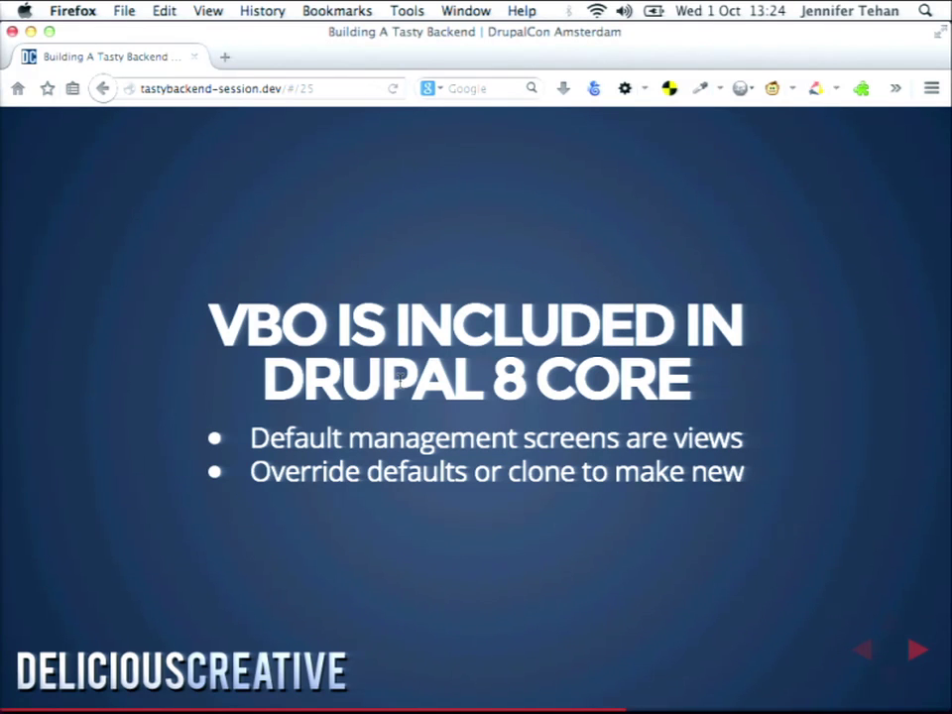
key("Right")
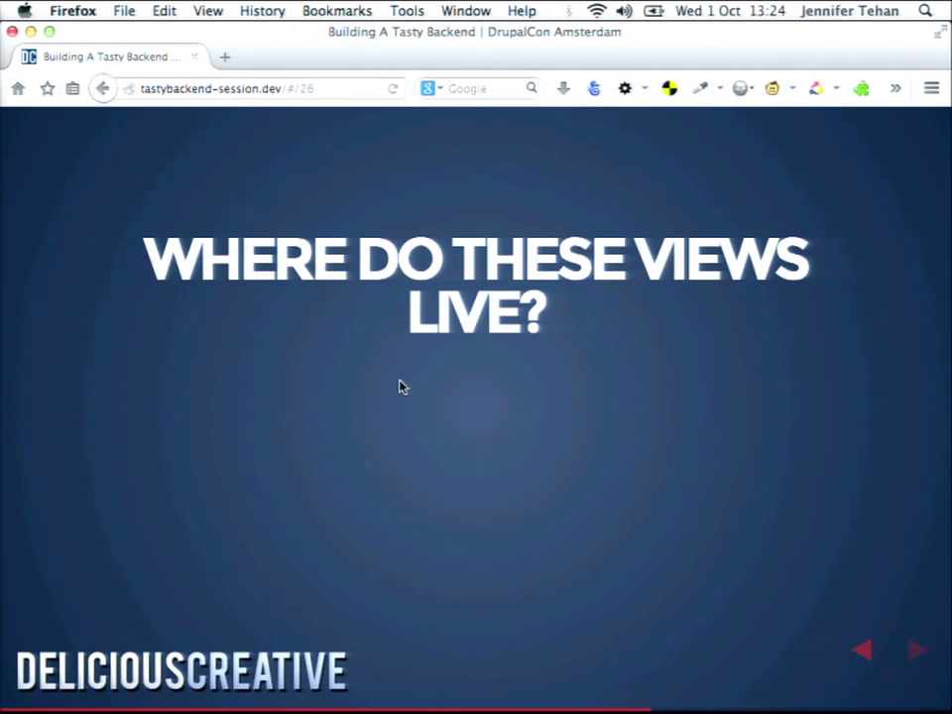
key("Right")
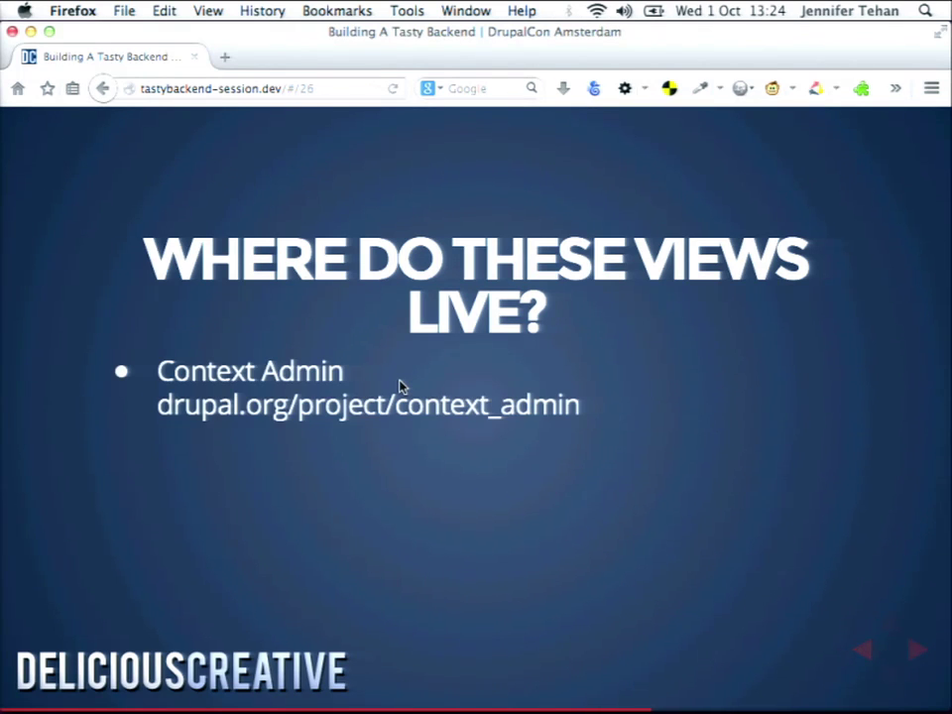
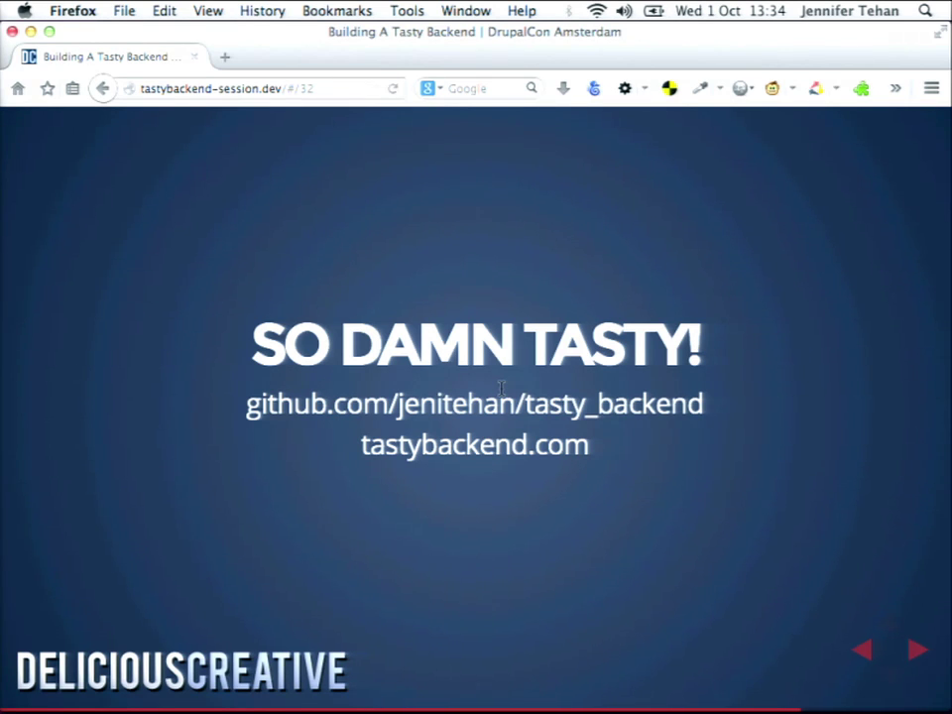
Step: Look at the Menus entries in the Mazak Media Service admin menu and return to the So Damn Tasty! slide
key("ctrl+Left")
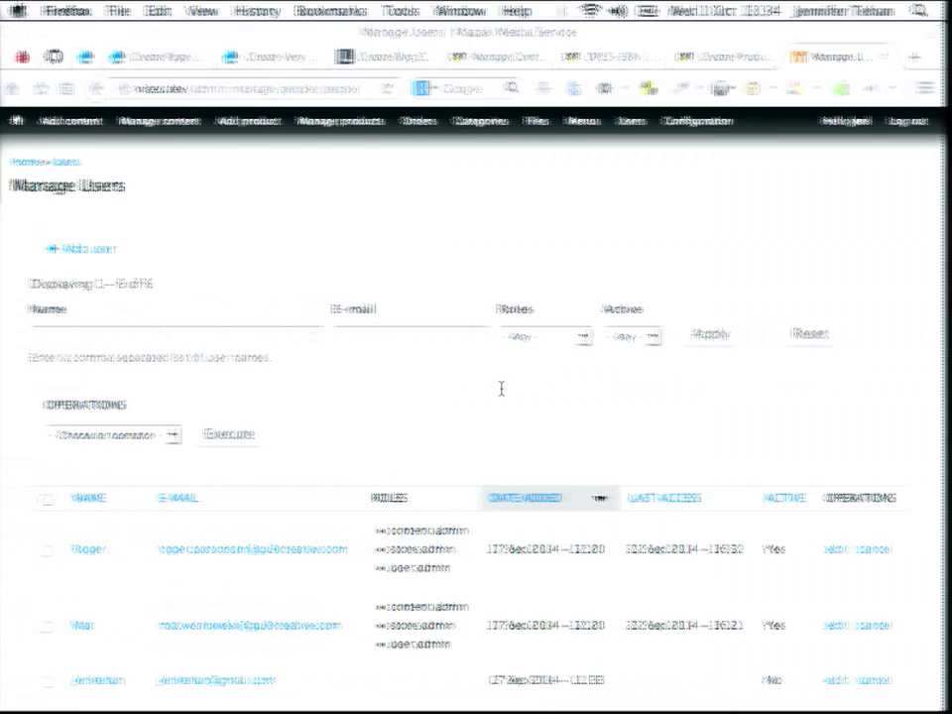
mouse_move(600, 127)
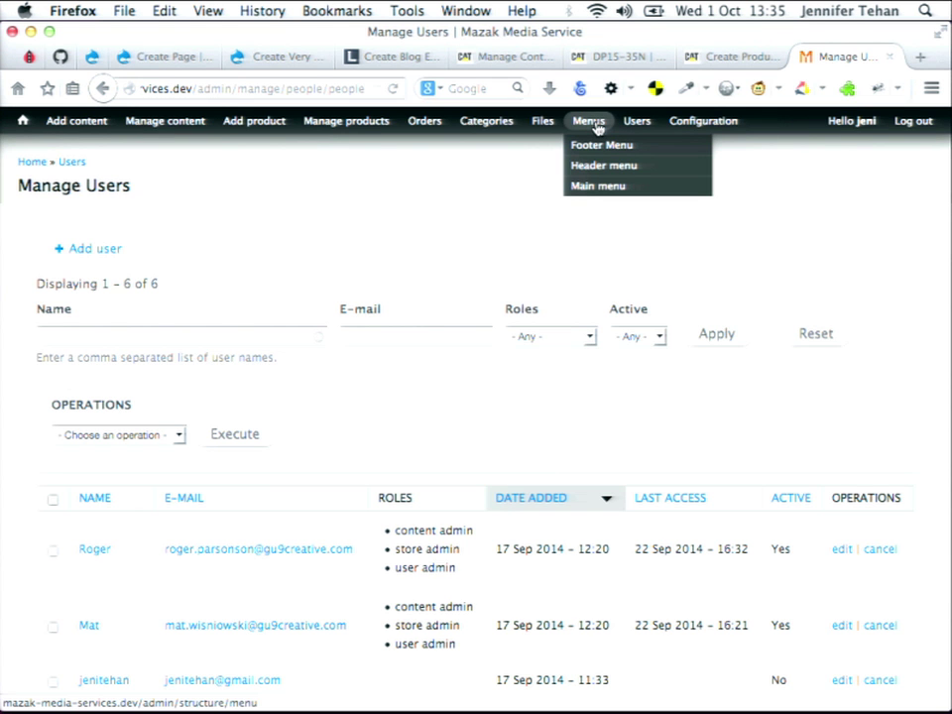
key("ctrl+Right")
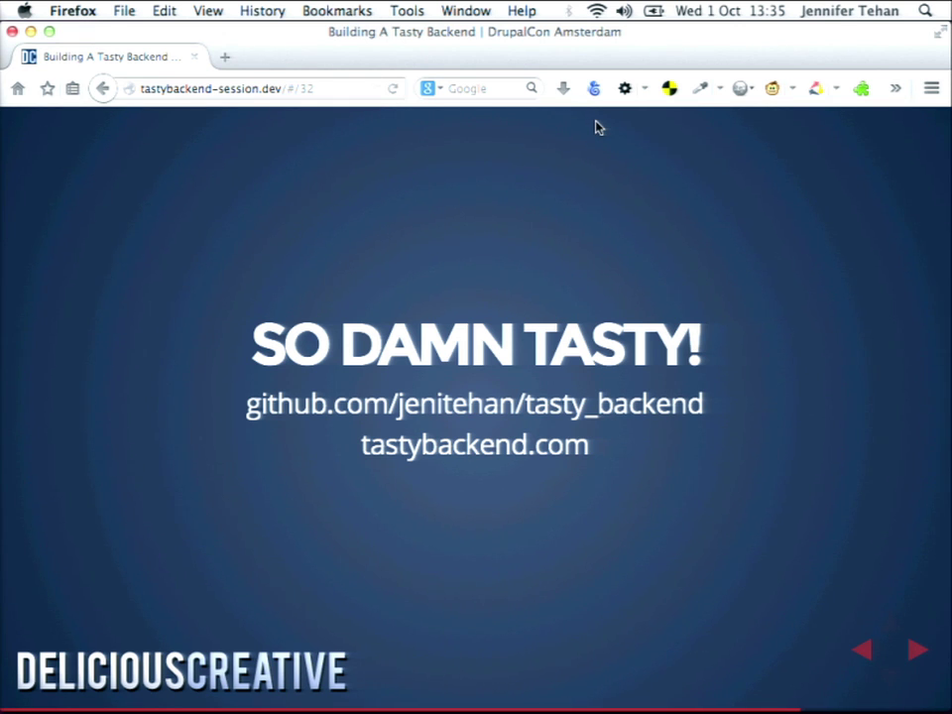
Step: Open the GitHub profile's repository list and look through the tasty_backend repositories
key("ctrl+Left")
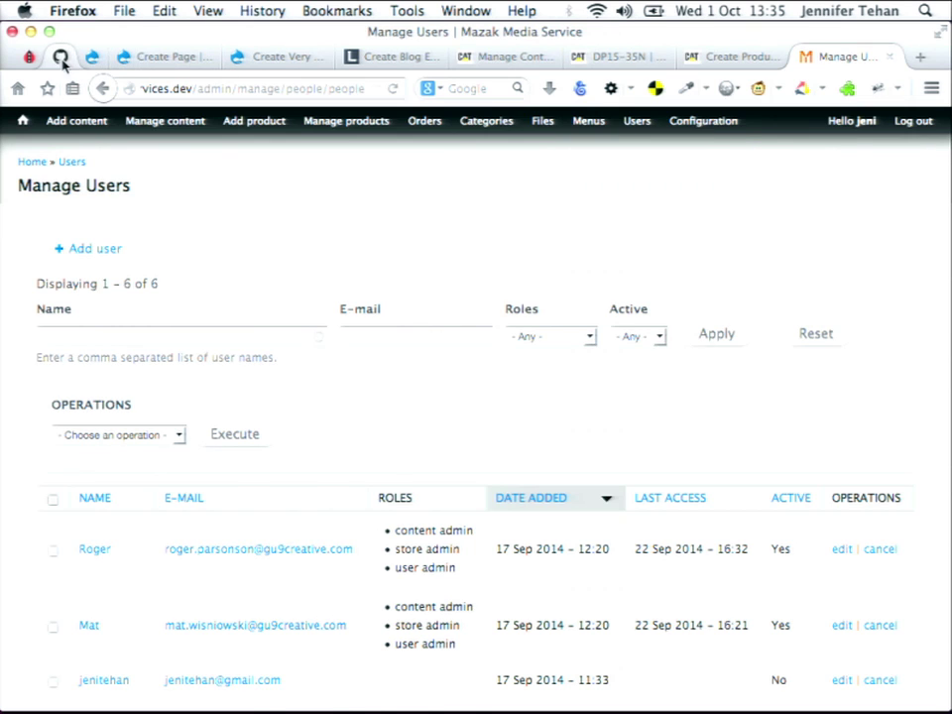
left_click(60, 56)
scroll(525, 411, "down", 2)
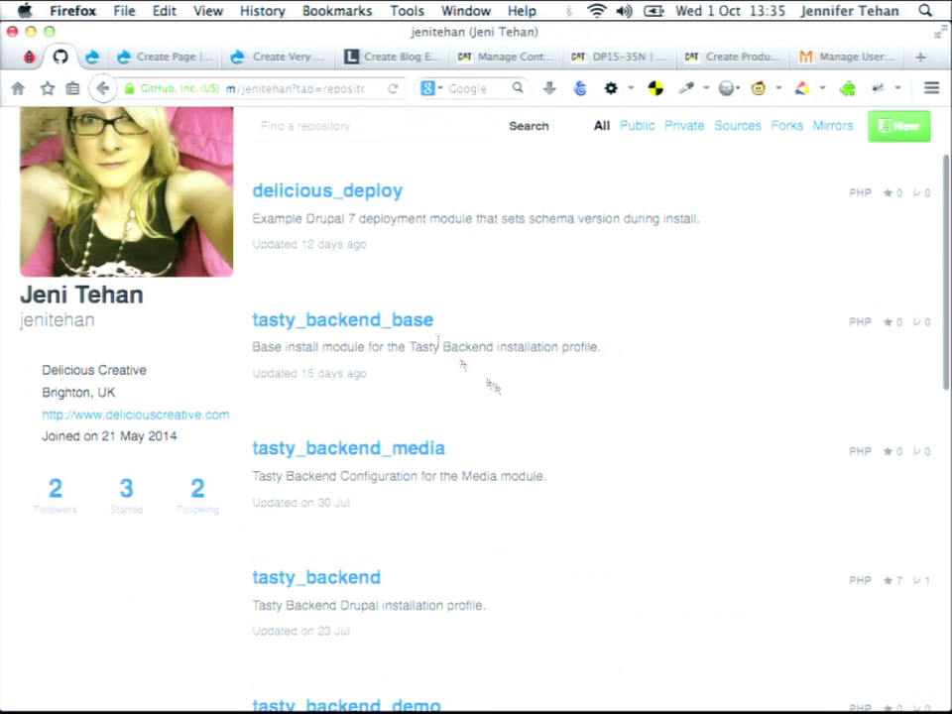
scroll(434, 486, "down", 5)
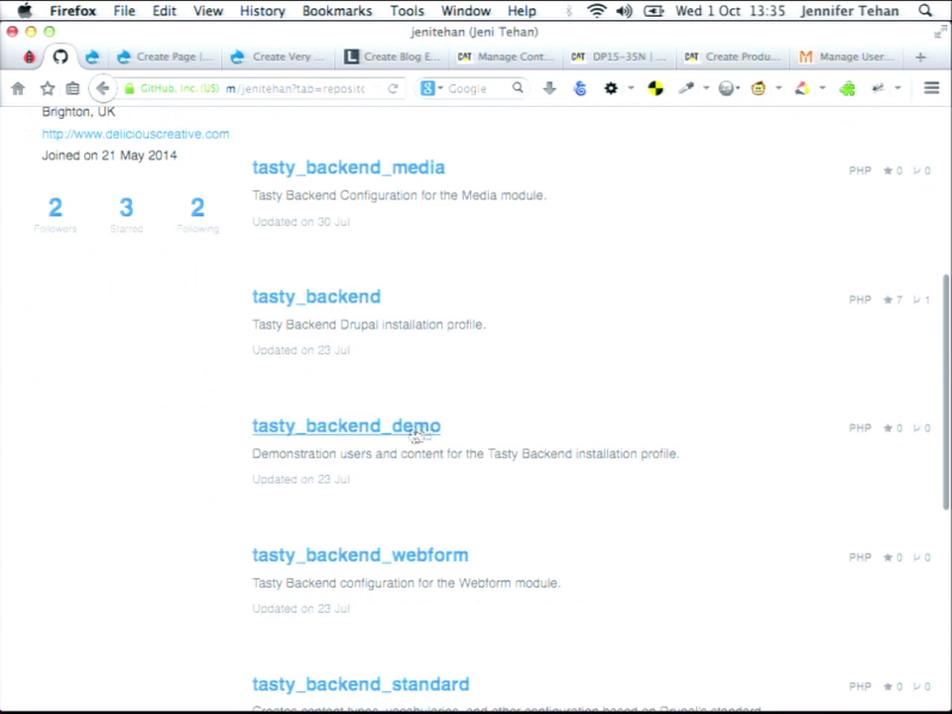
scroll(436, 496, "down", 4)
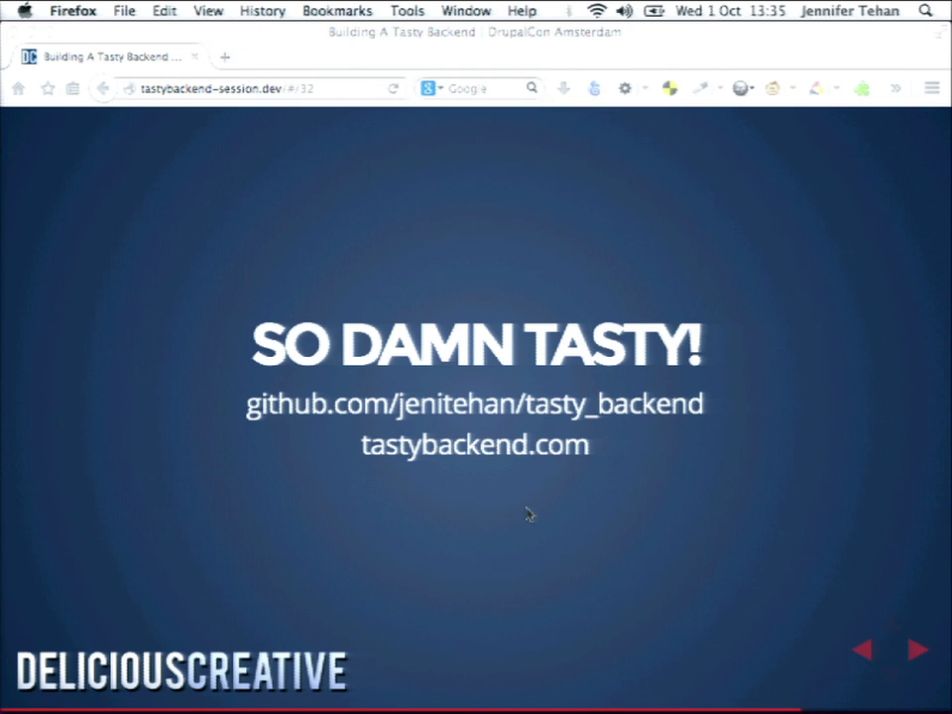
Step: Advance to the second So Damn Tasty! slide and reveal its Media, Webform and Commerce points
key("Right")
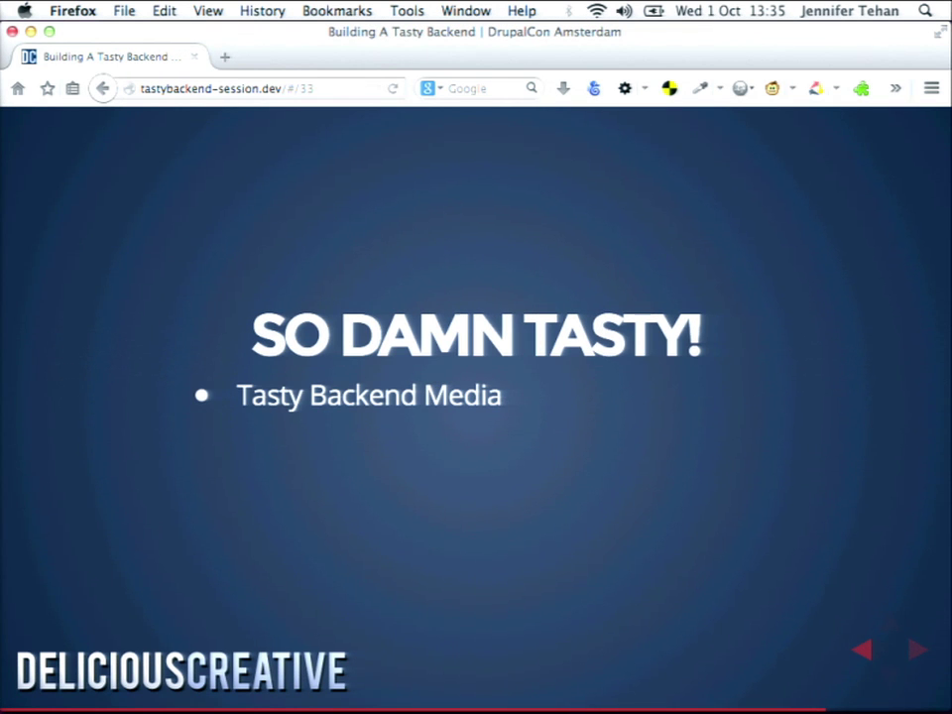
key("Right")
key("Right")
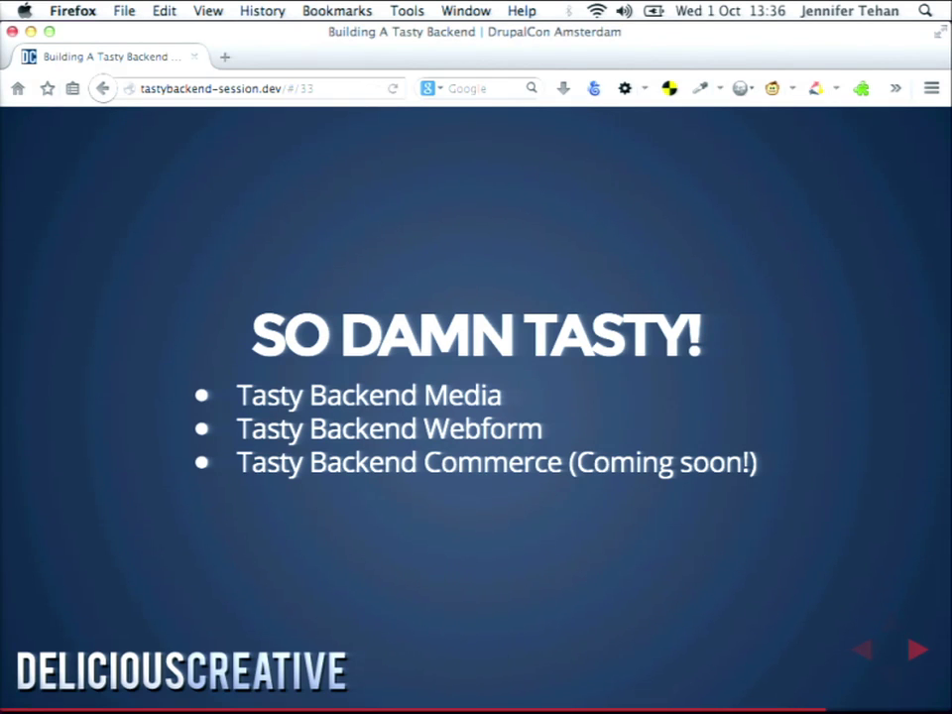
Step: Advance through The Future Is 8 to the We've Got Work To Do slide and briefly highlight its Field group item
key("Right")
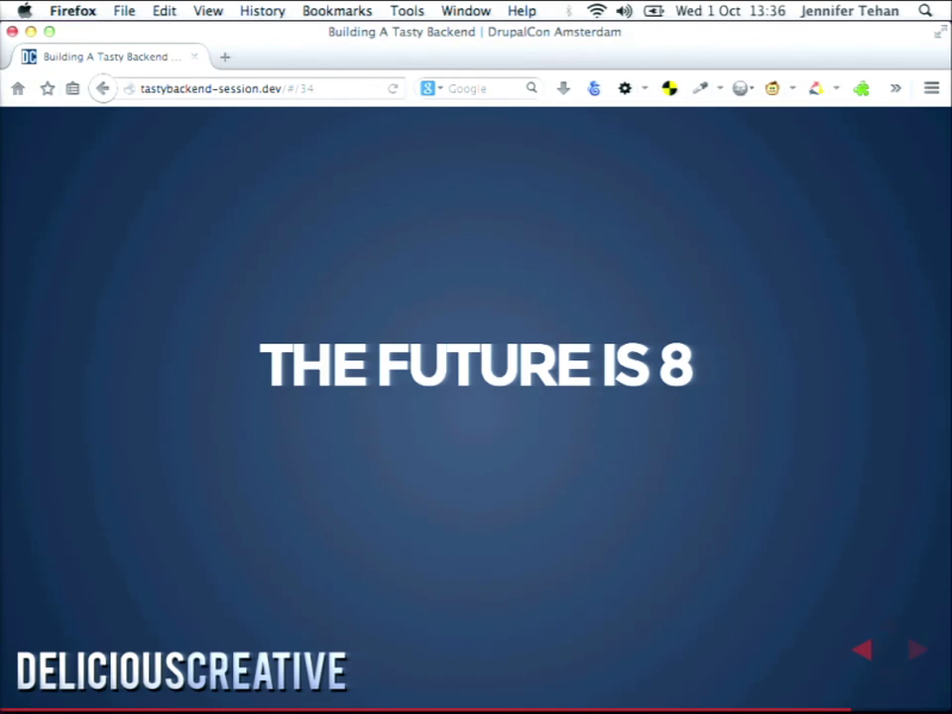
key("Right")
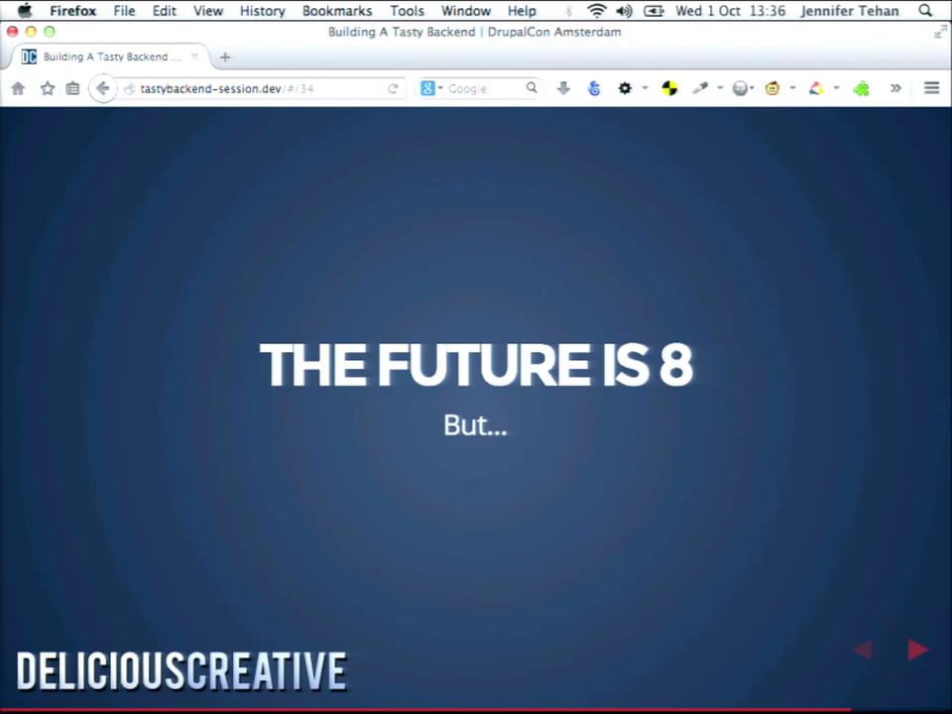
key("Right")
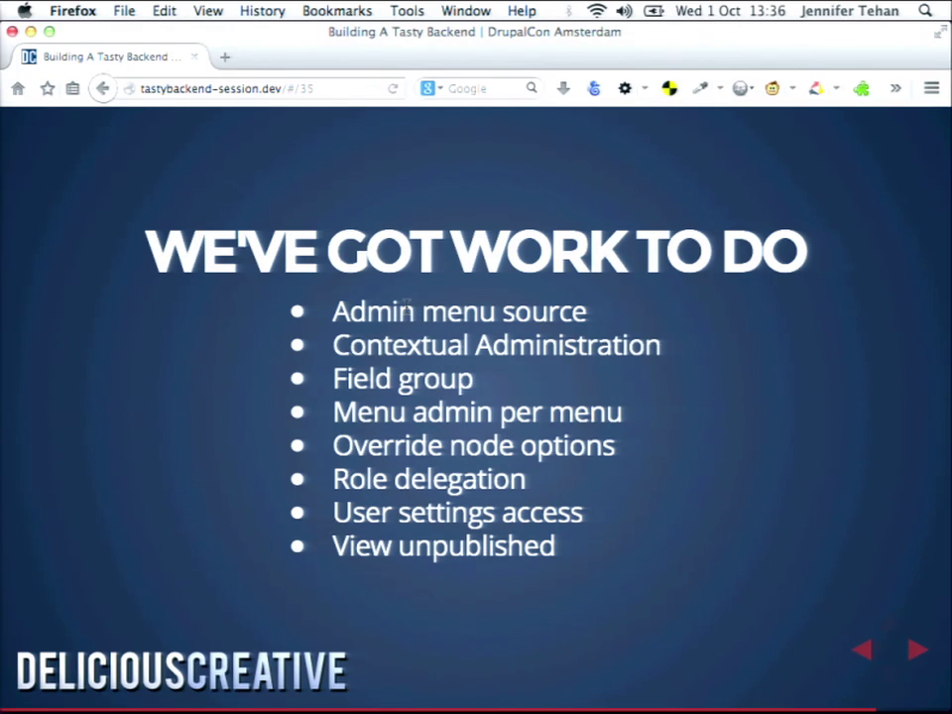
triple_click(357, 382)
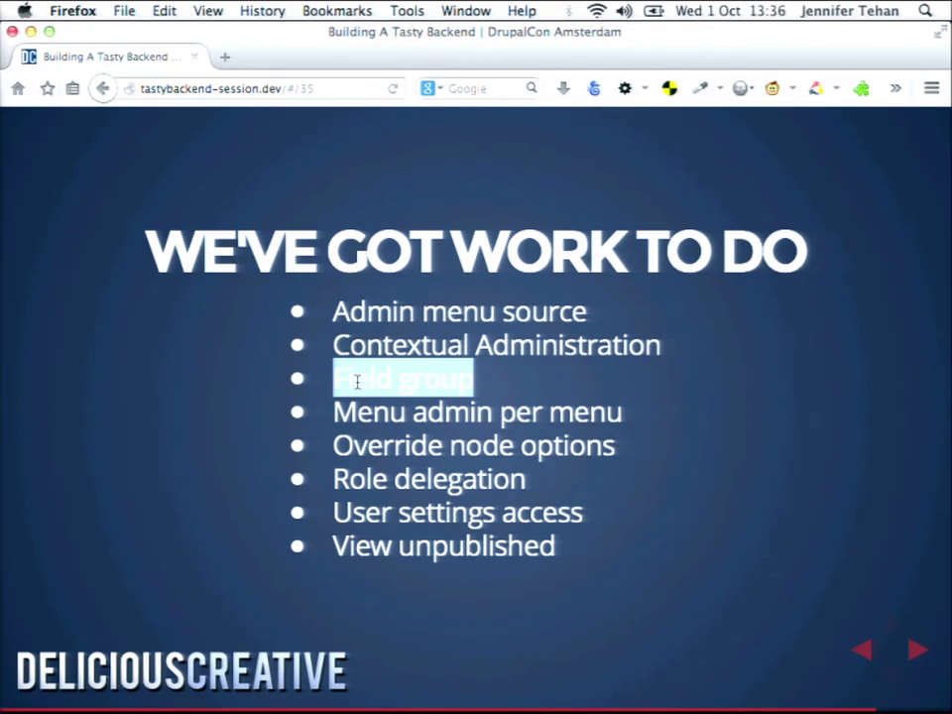
left_click(414, 591)
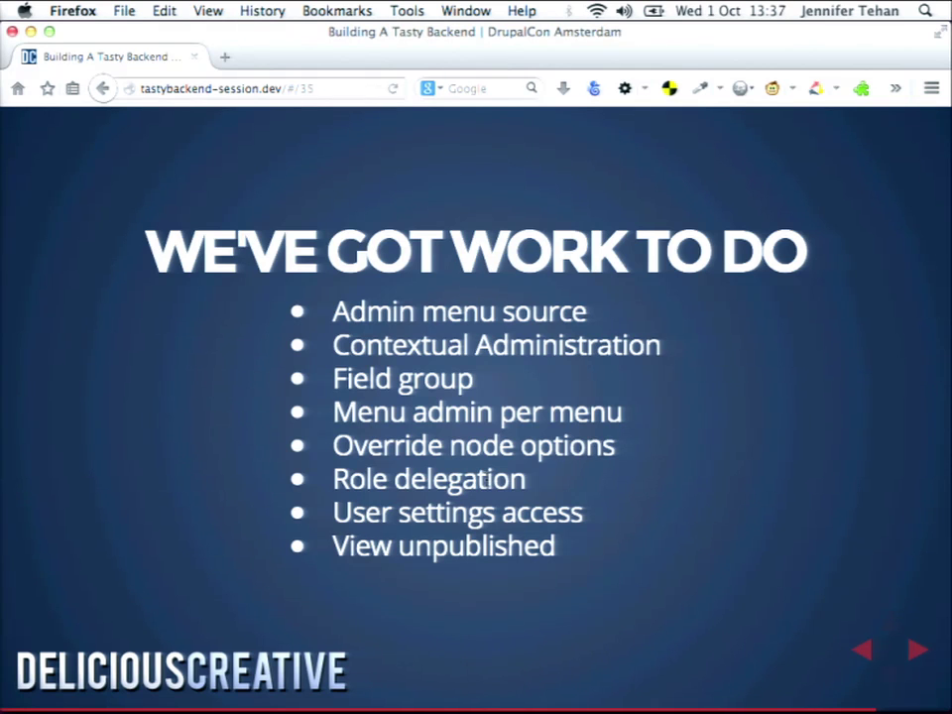
Step: Show the Ask Me Stuff slide, check the other browser window, and return to the We've Got Work To Do slide
key("Right")
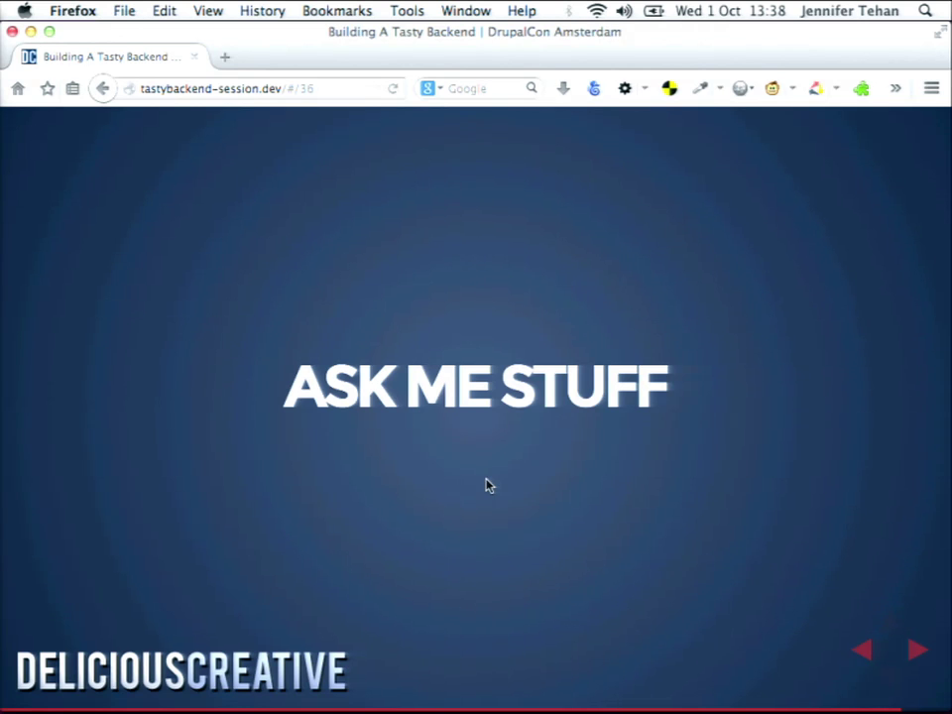
key("super+grave")
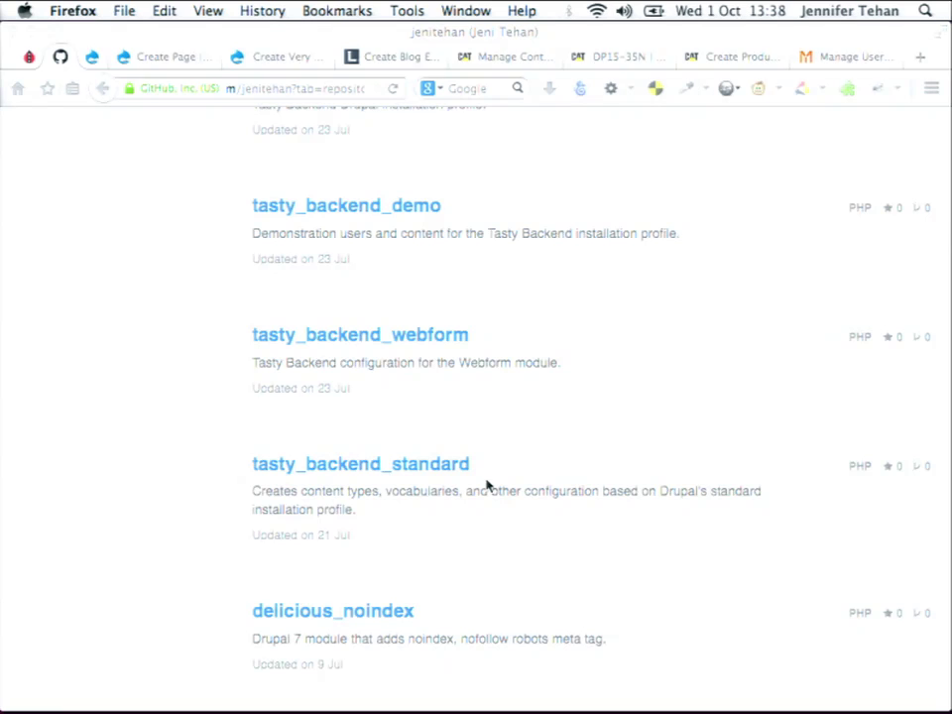
left_click(845, 60)
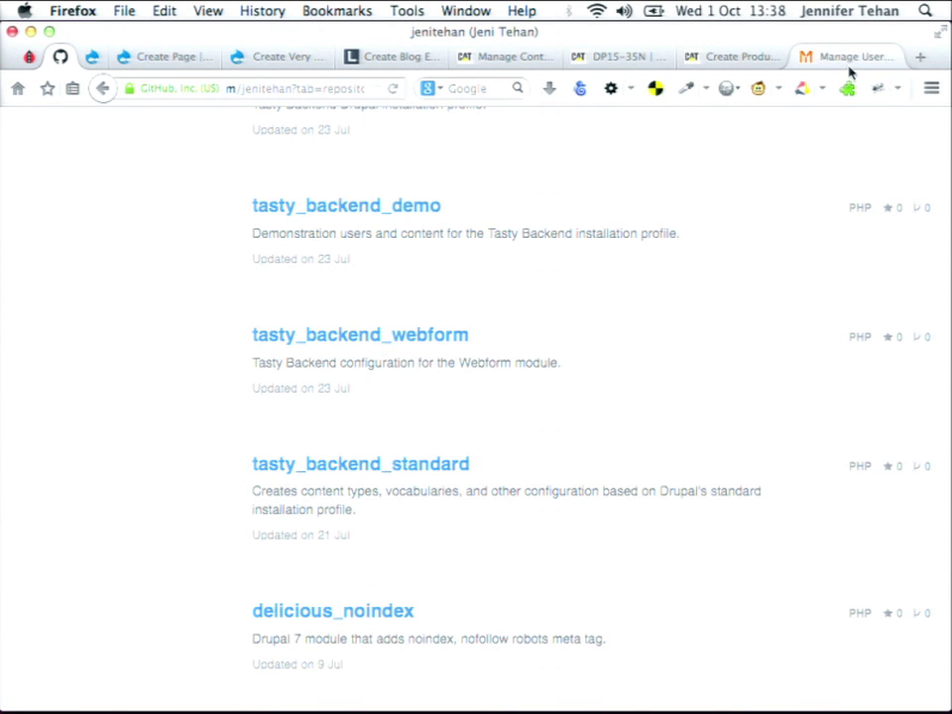
key("super+grave")
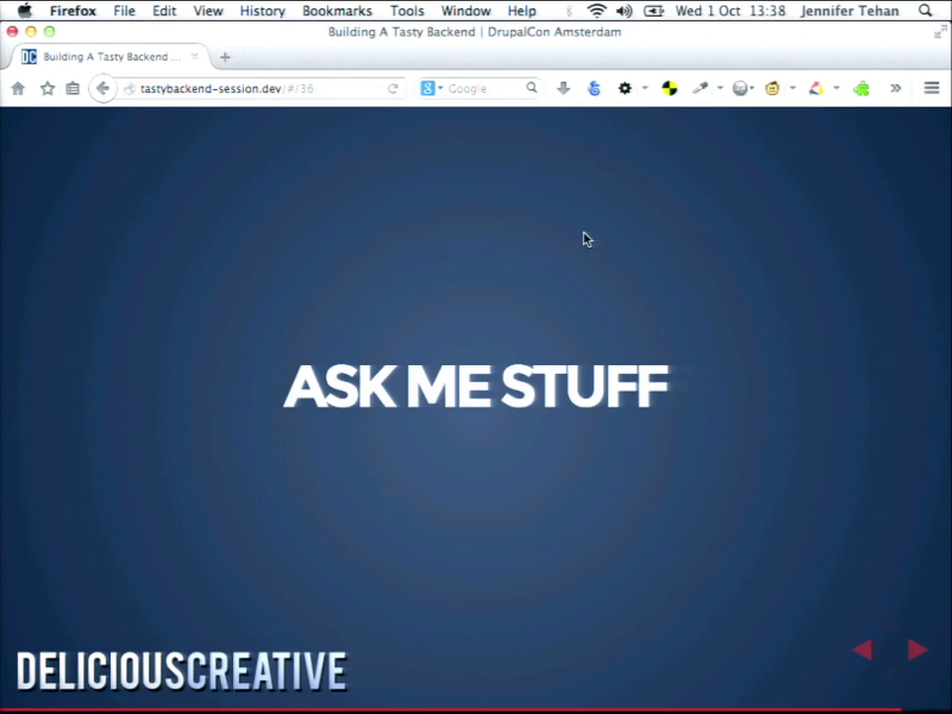
key("Right")
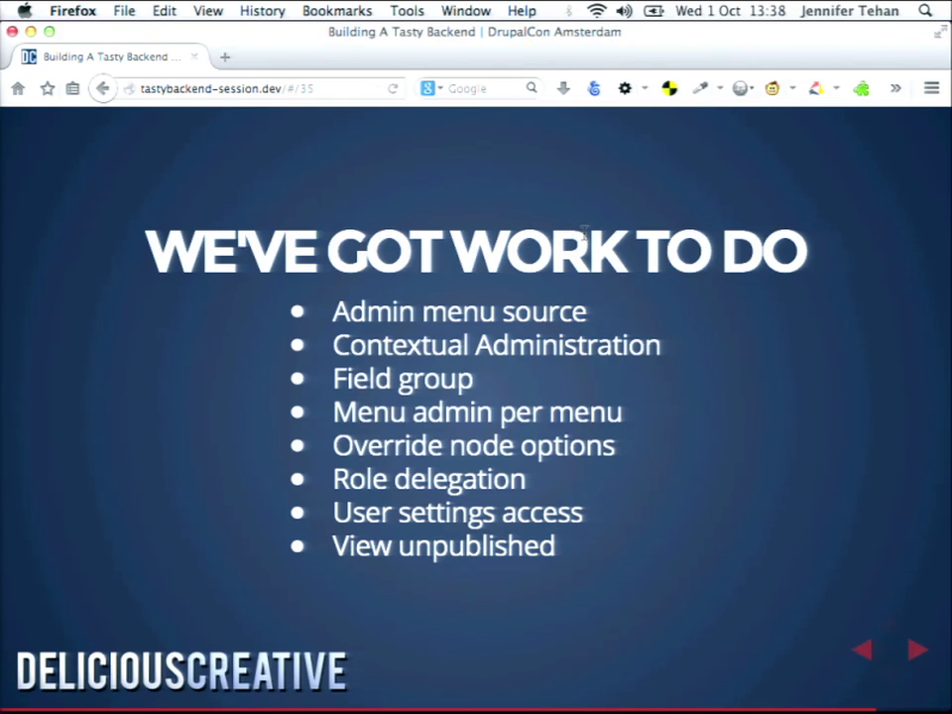
Step: View the Main menu links of the Mazak Media Service site and go up to its Menus overview
key("super+grave")
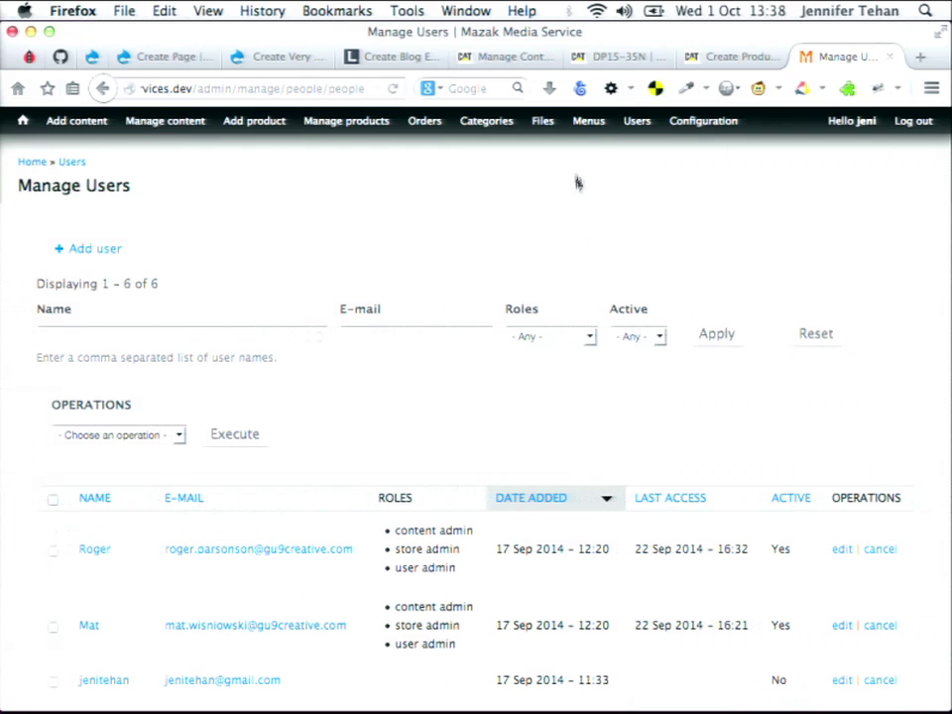
mouse_move(585, 123)
left_click(594, 188)
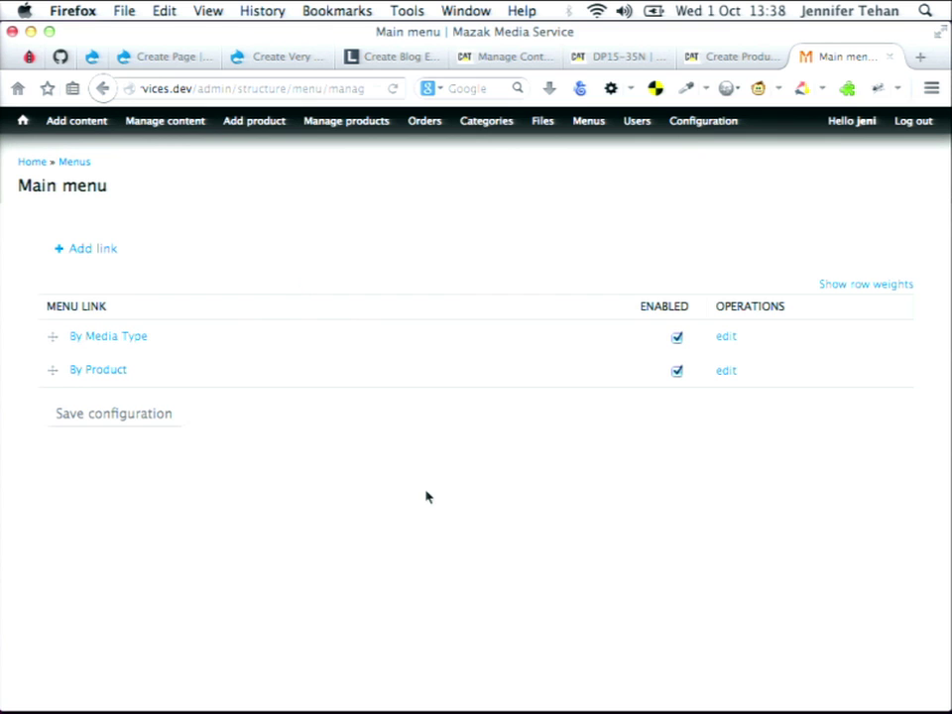
left_click(71, 163)
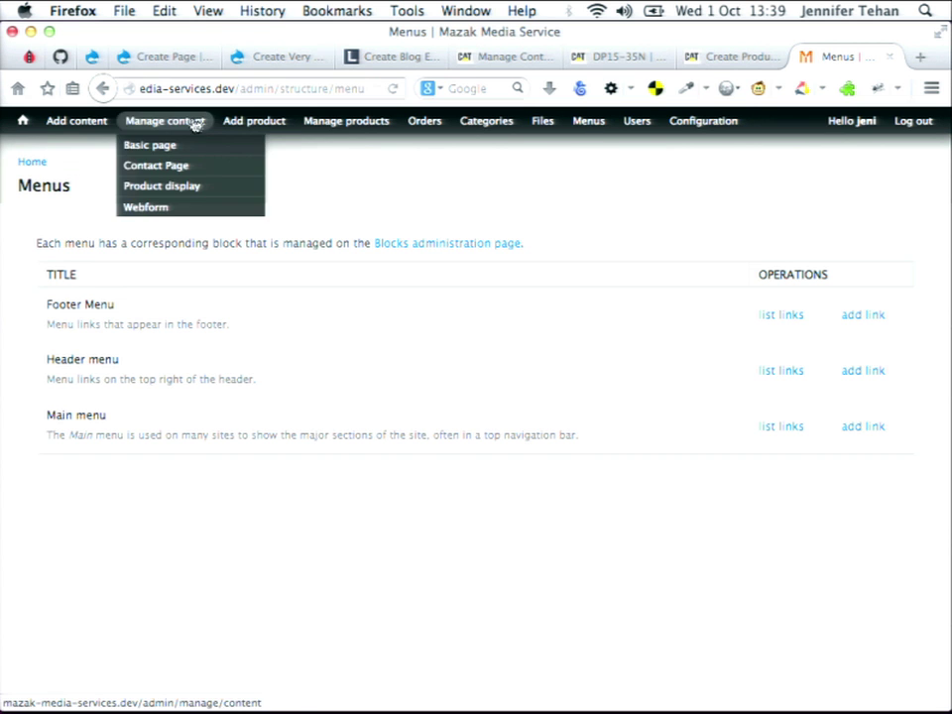
mouse_move(279, 123)
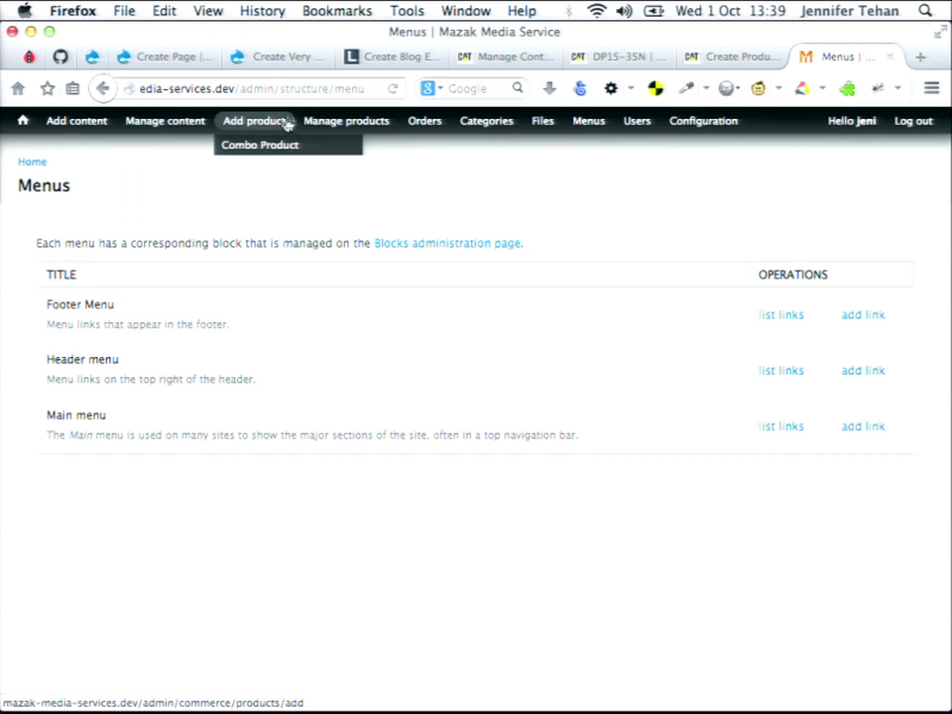
Step: Open Manage Product Models on the Cat Lift Trucks site and filter the list by product type "counterbalance"
left_click(493, 56)
scroll(134, 486, "down", 5)
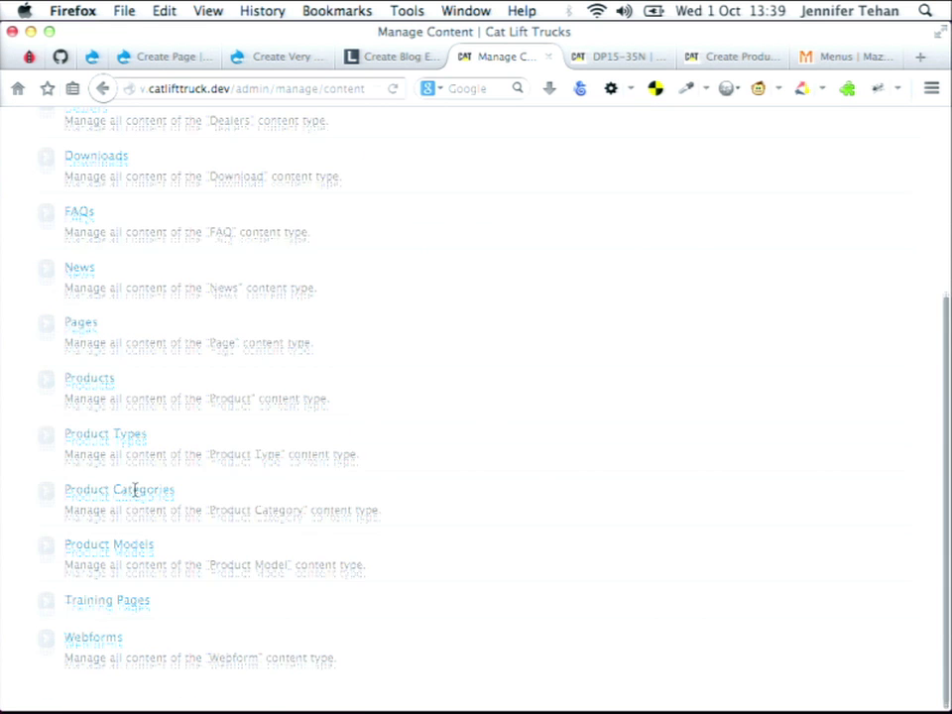
left_click(97, 547)
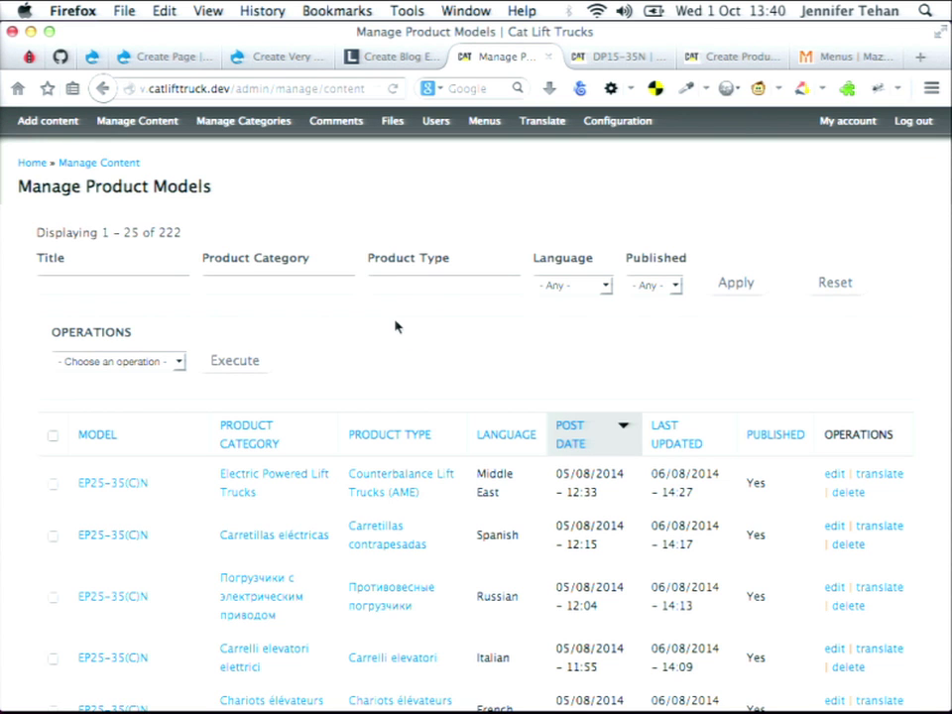
left_click(389, 286)
type("counterb")
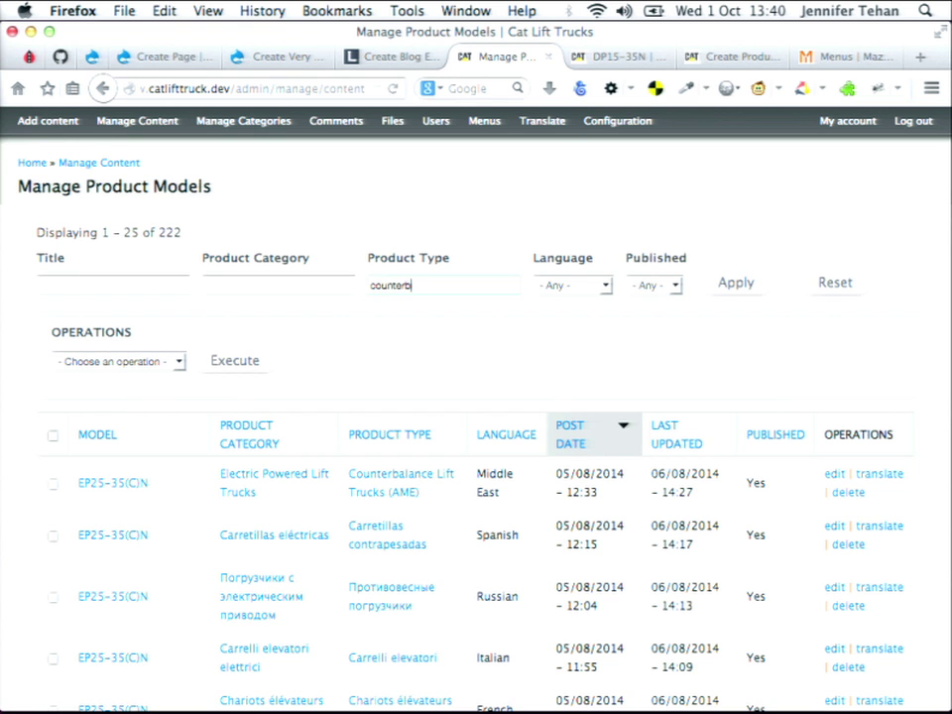
type("alance")
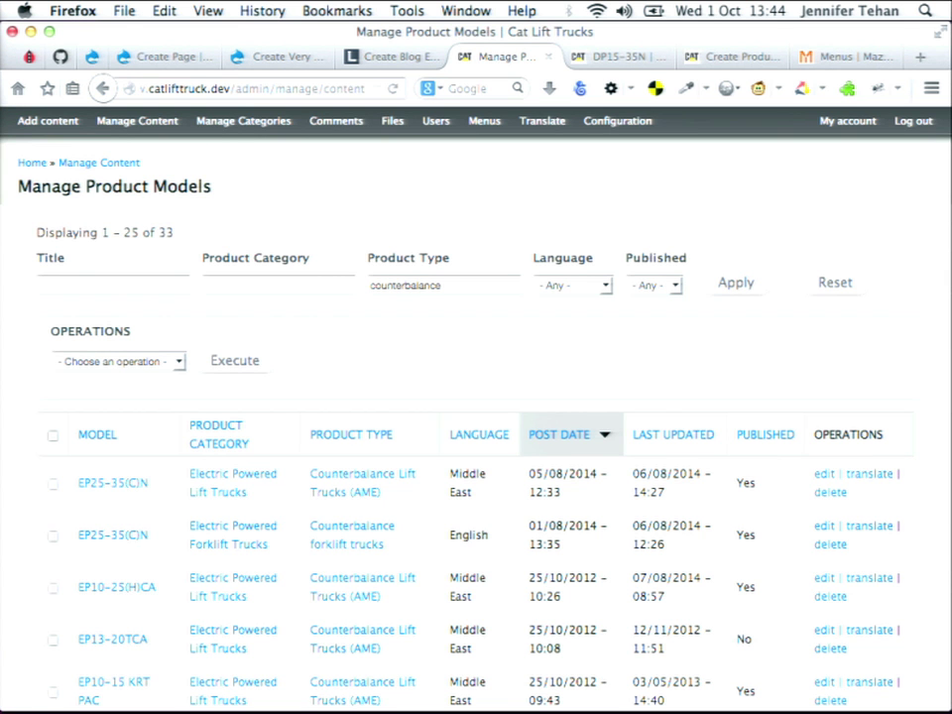
Step: Open the edit form of the DP15-35N product model from its product page
left_click(614, 57)
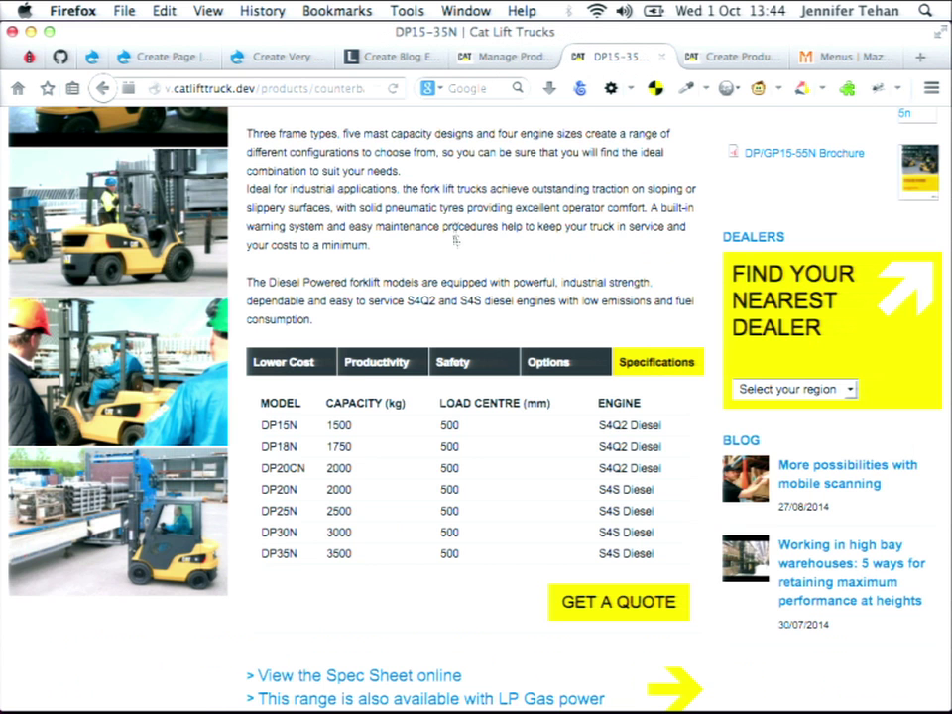
scroll(438, 281, "up", 5)
left_click(331, 232)
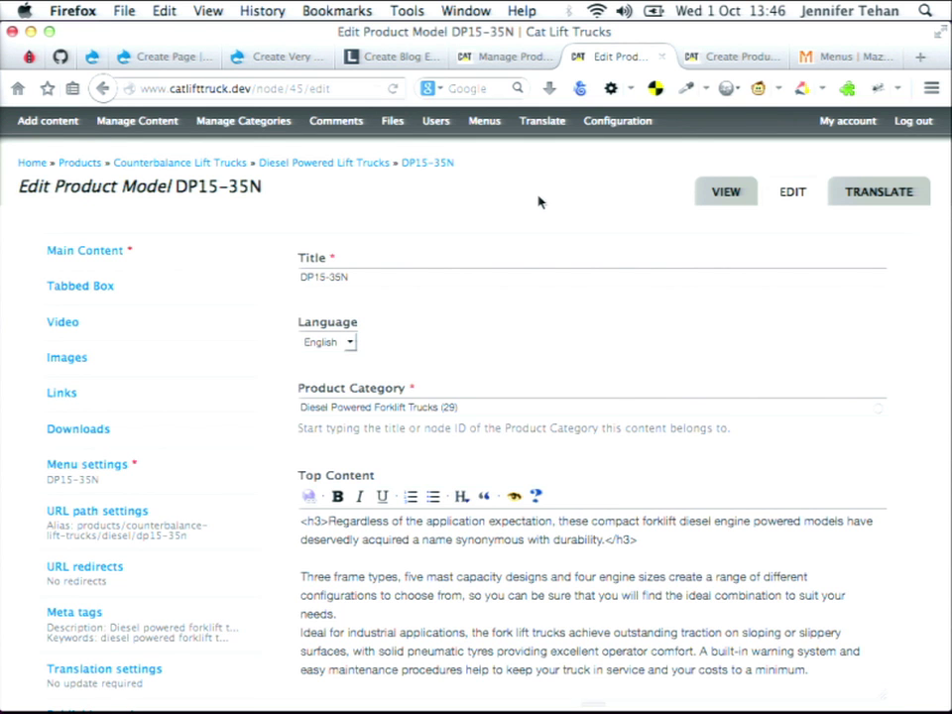
Step: Open the link list of Main Menu - Dutch from the Cat Lift Trucks menus and look through it
left_click(484, 120)
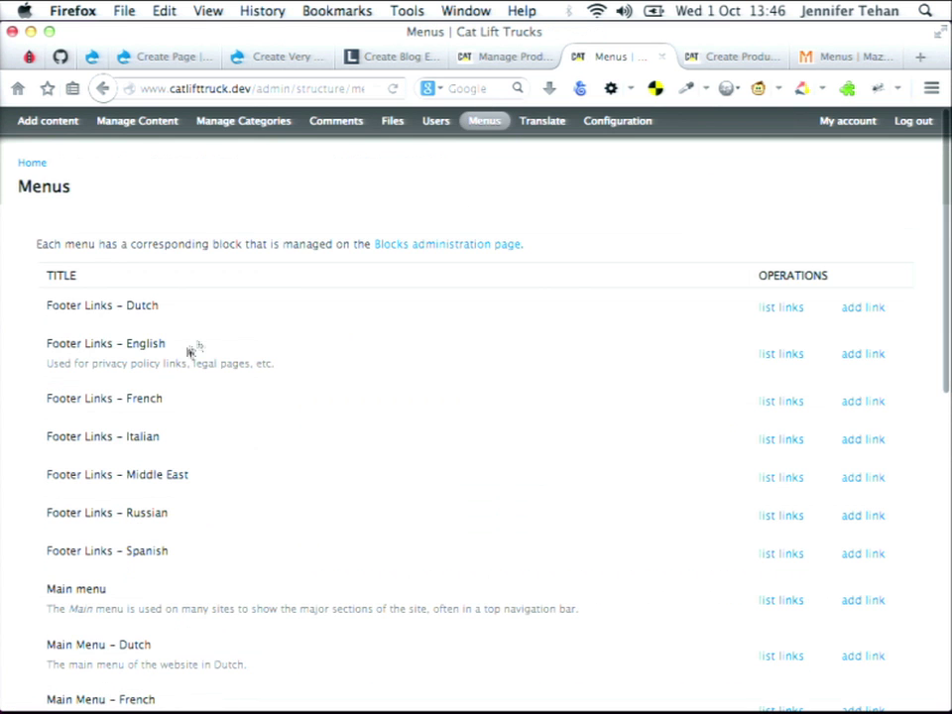
scroll(377, 361, "down", 3)
left_click(775, 347)
scroll(337, 511, "down", 15)
scroll(337, 511, "up", 15)
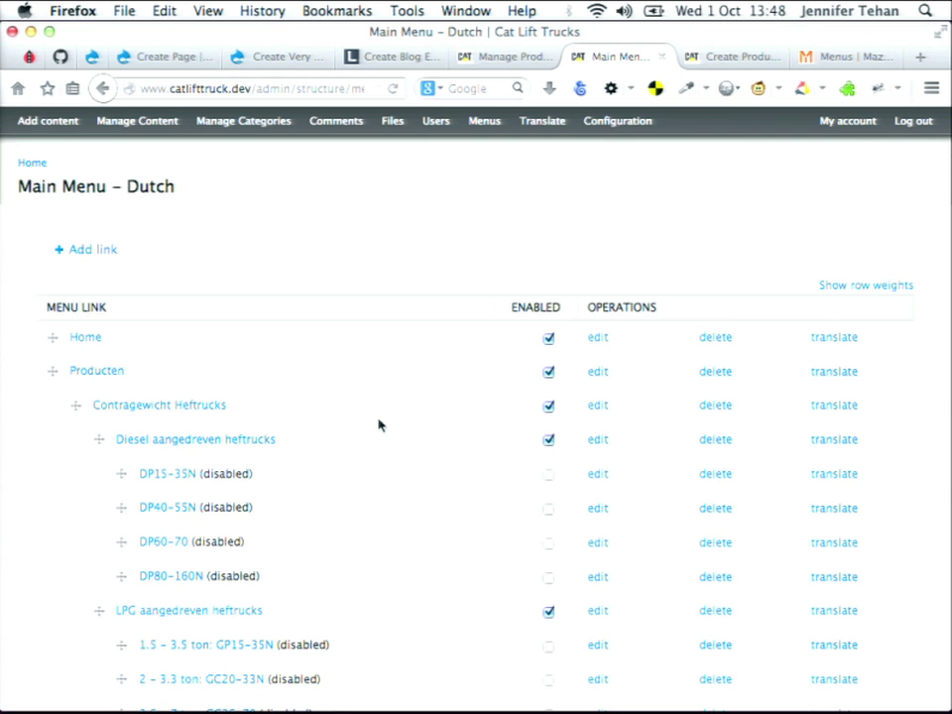
Step: Try to open the Header menu from the Mazak Media Service home page and stop the unresponsive script
left_click(887, 59)
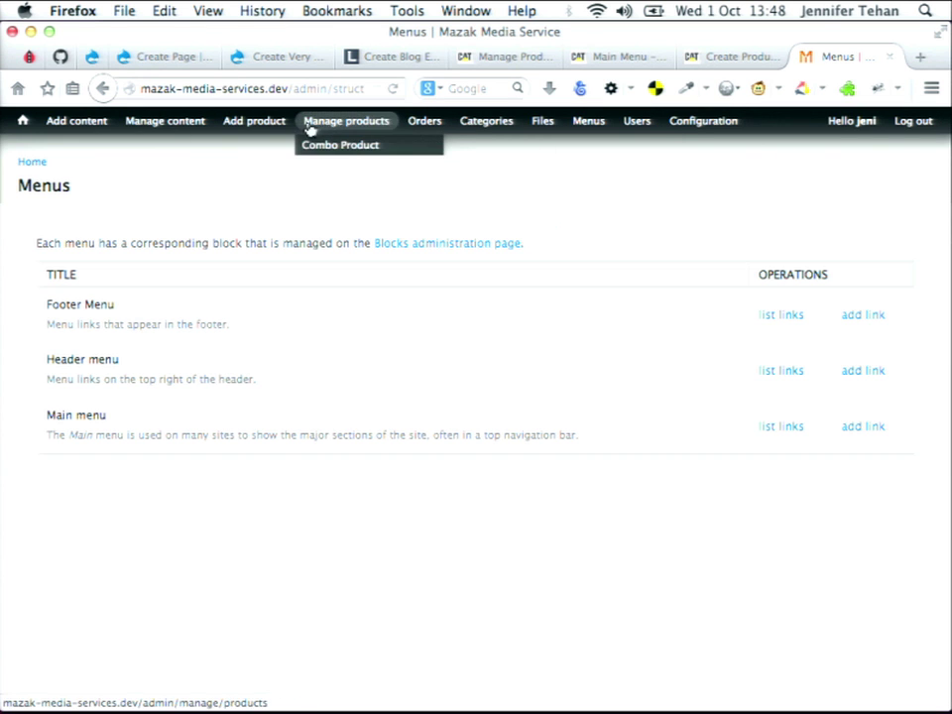
mouse_move(178, 127)
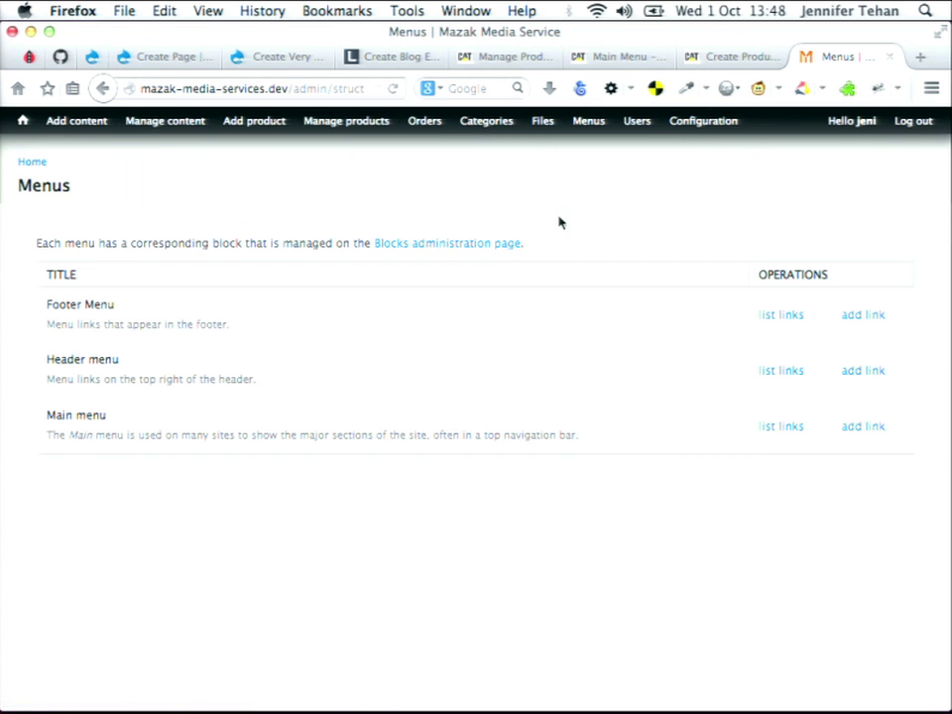
mouse_move(590, 131)
left_click(29, 164)
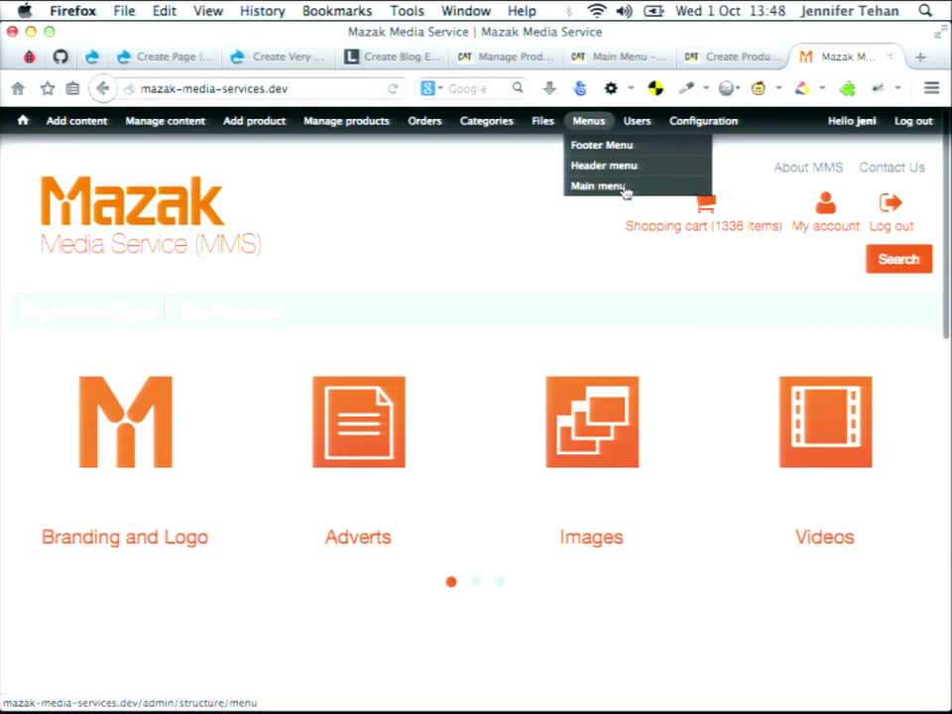
left_click(622, 167)
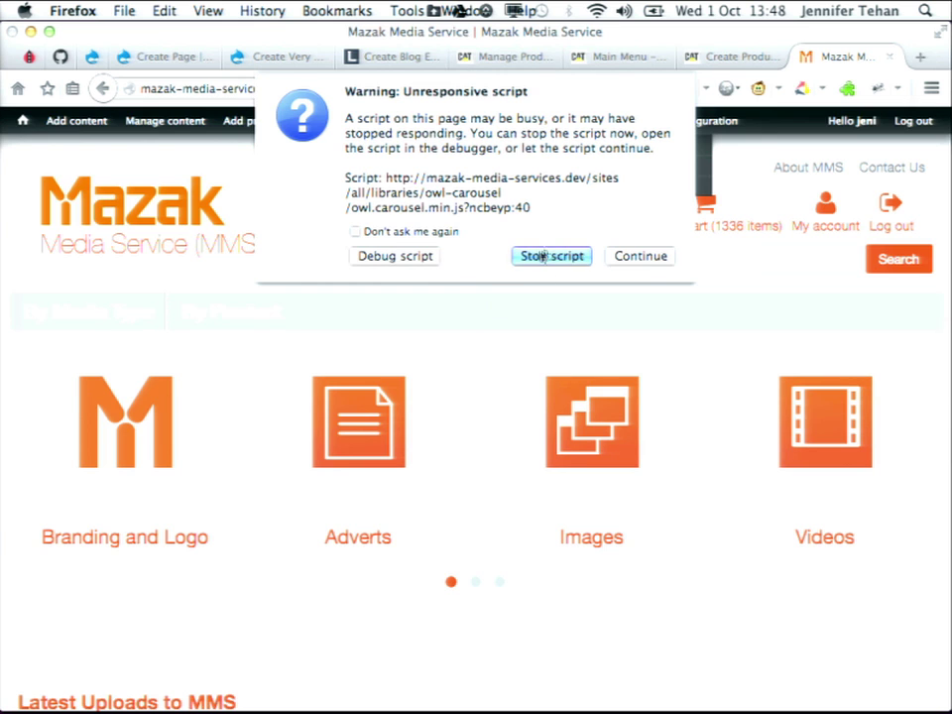
left_click(550, 256)
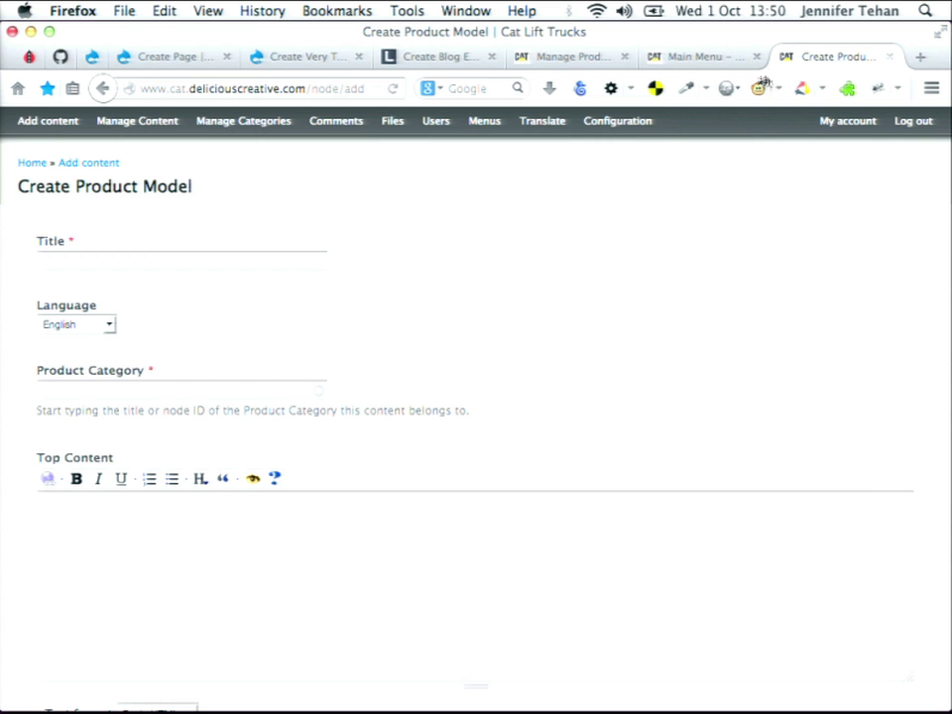
Step: Load mazak-media-services.dev/user in a new browser tab
scroll(674, 160, "down", 3)
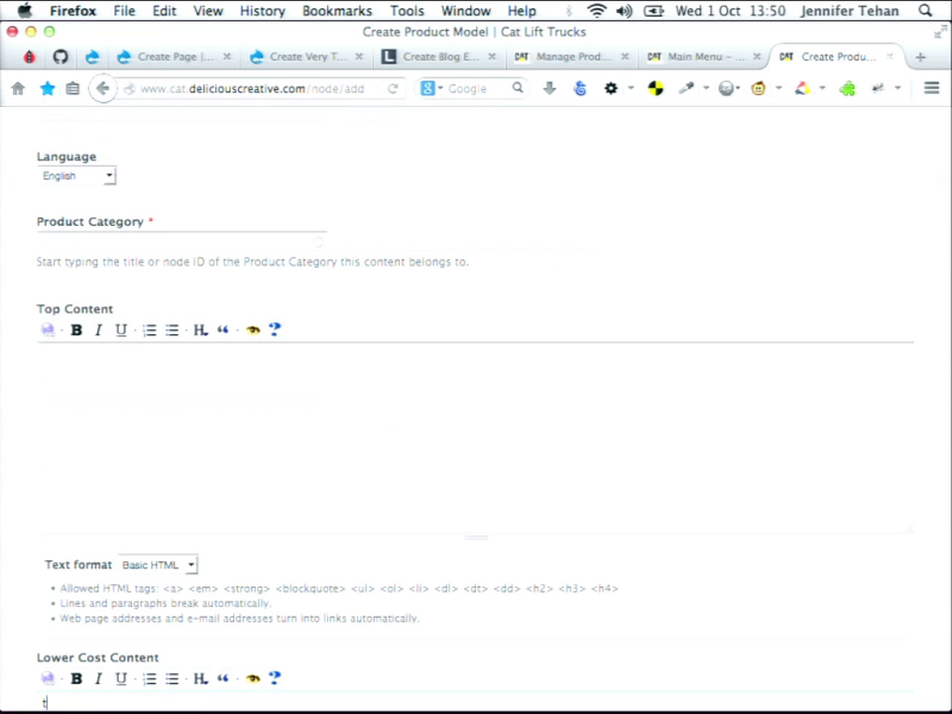
key("super+t")
type("mazak-media-services.dev/user")
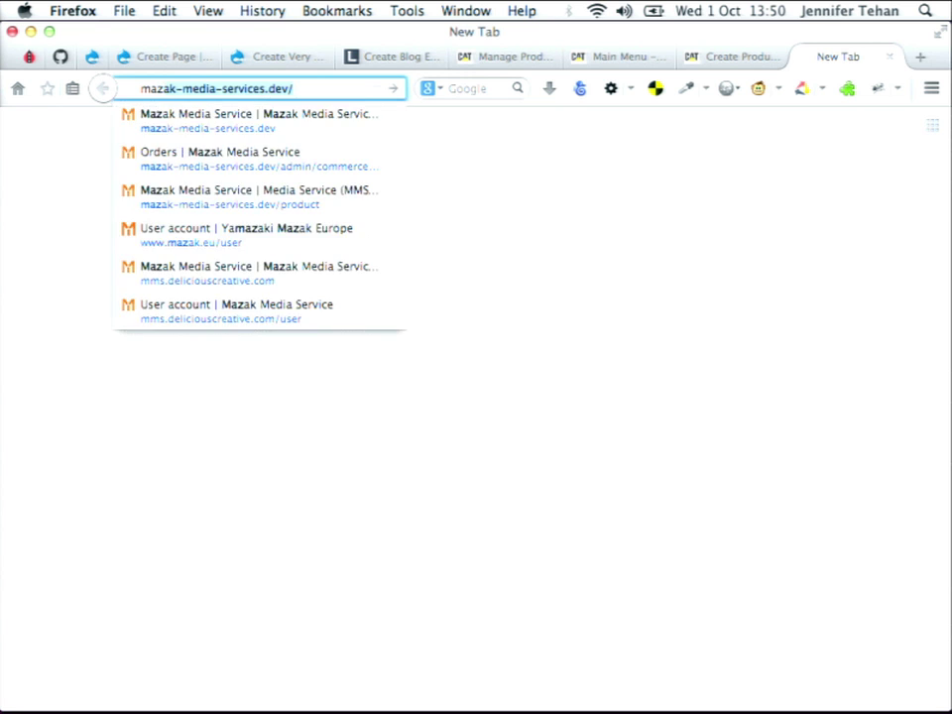
key("Return")
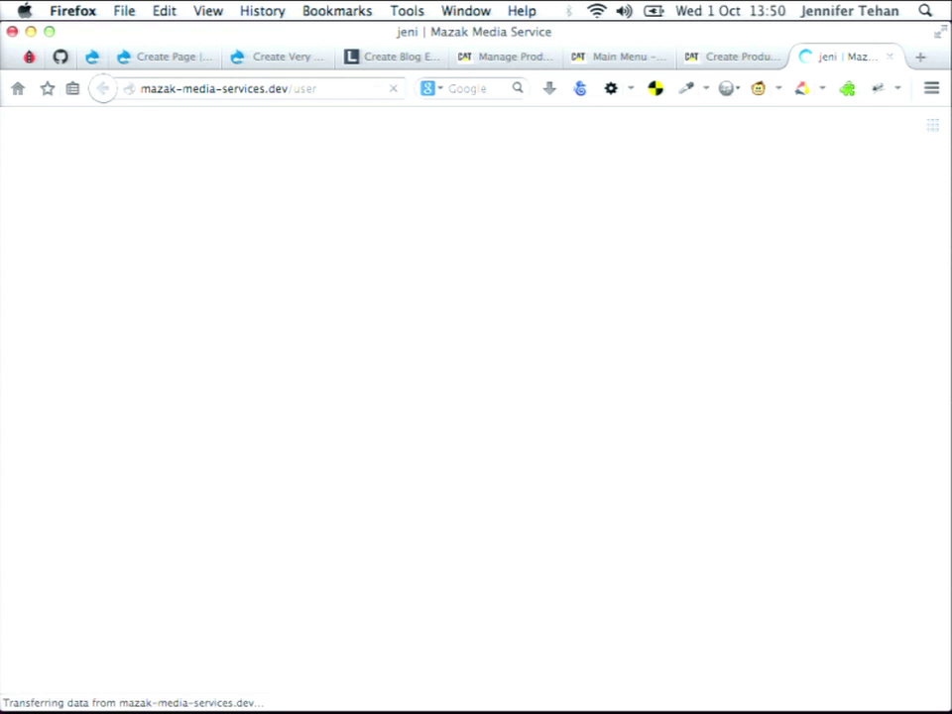
Step: Compare the Manage Categories entries in the Cat Lift Trucks admin menu with the drop-down entries in the Mazak Media Service one
left_click(734, 51)
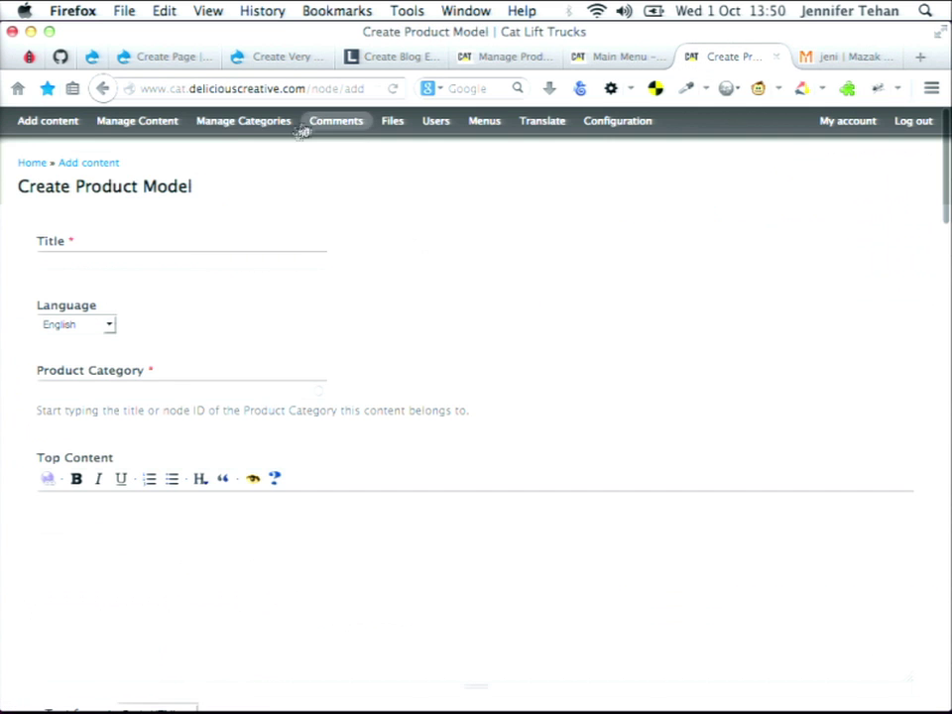
left_click(226, 123)
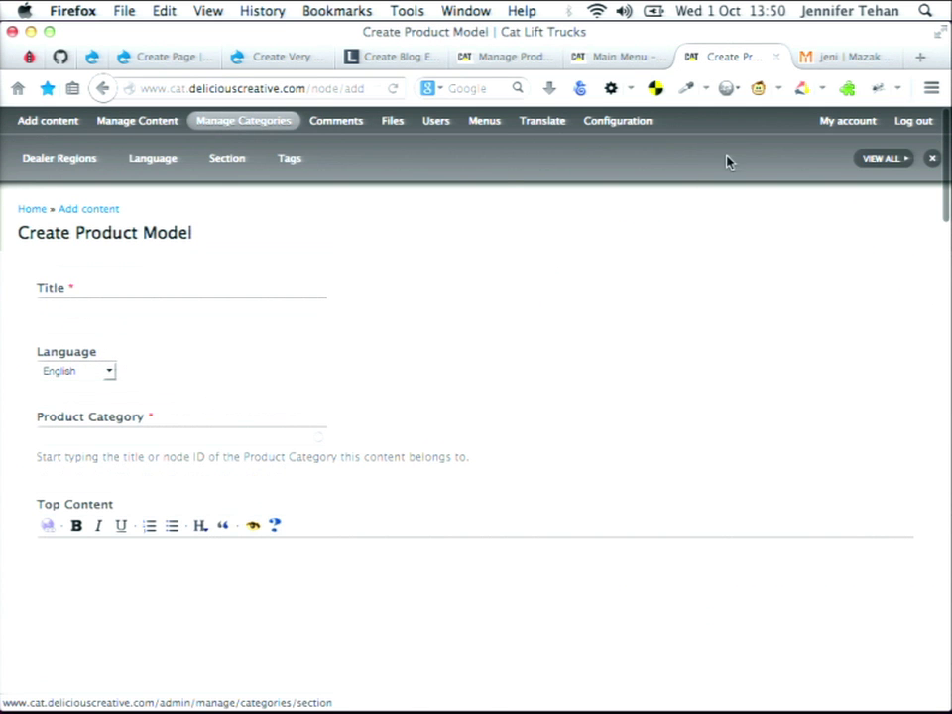
left_click(834, 57)
mouse_move(557, 132)
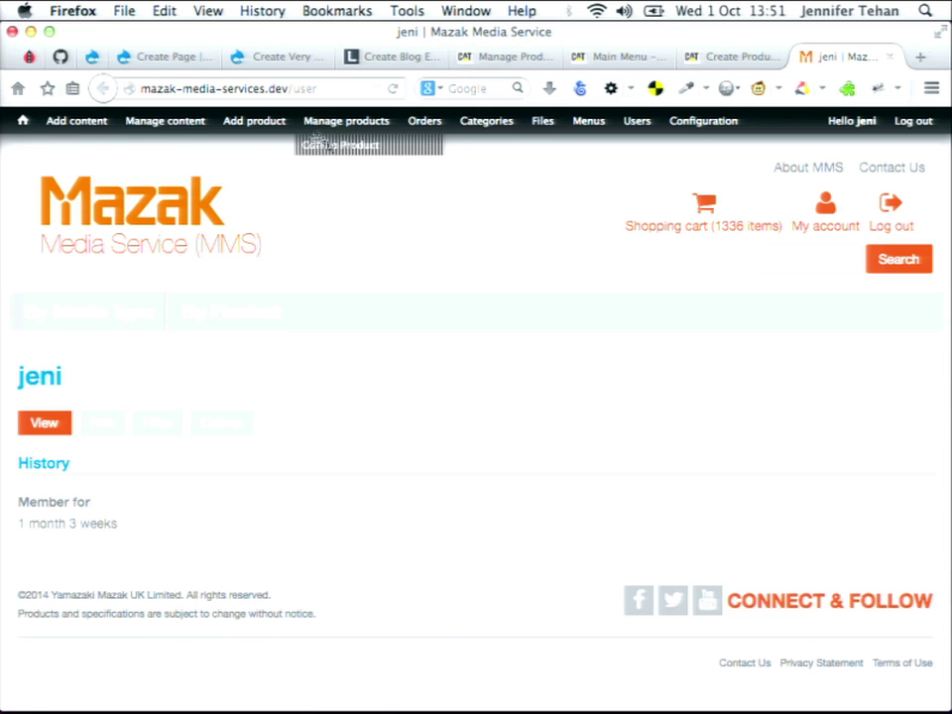
mouse_move(256, 123)
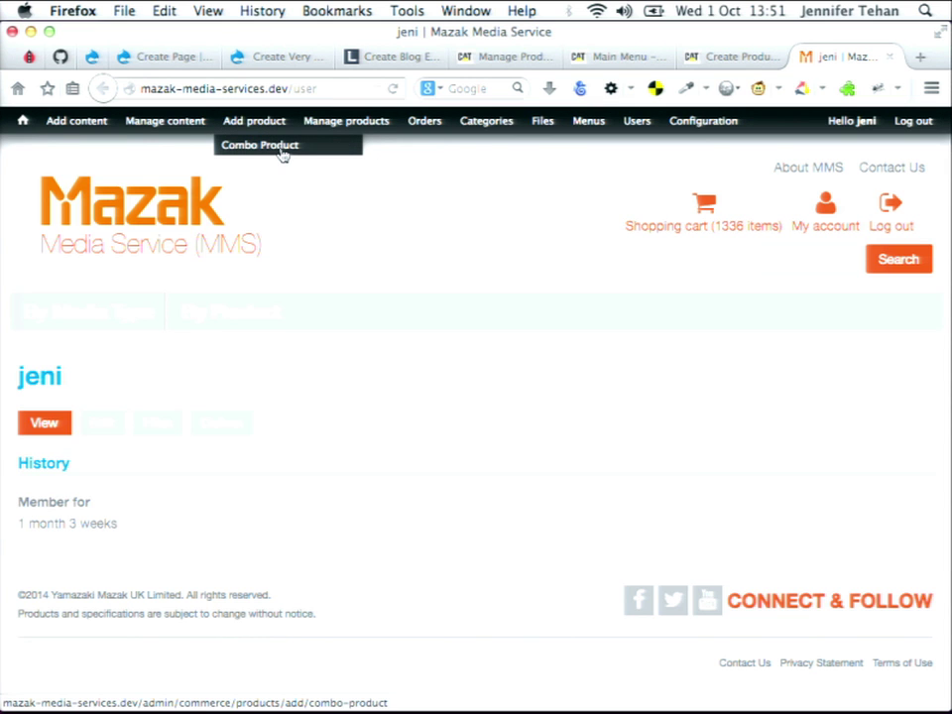